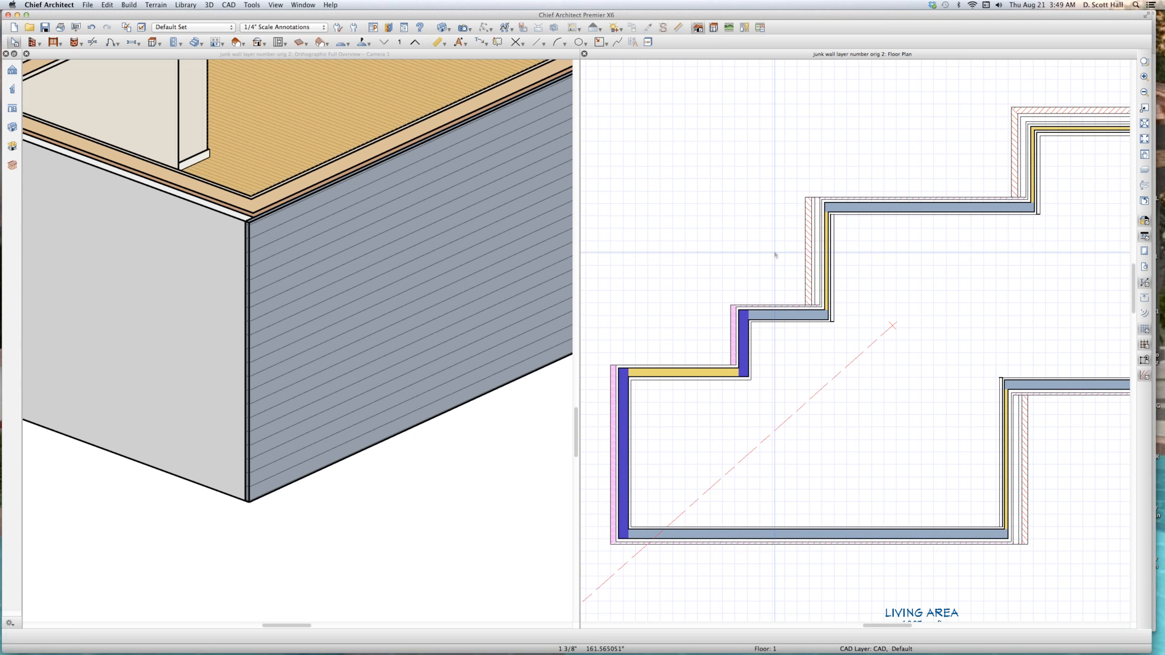
# - Orbit the 3D overview to examine how the brick and siding walls meet along the stepped side of the building
pyautogui.scroll(-3, 773, 255)
pyautogui.scroll(3, 783, 209)
pyautogui.scroll(3, 783, 209)
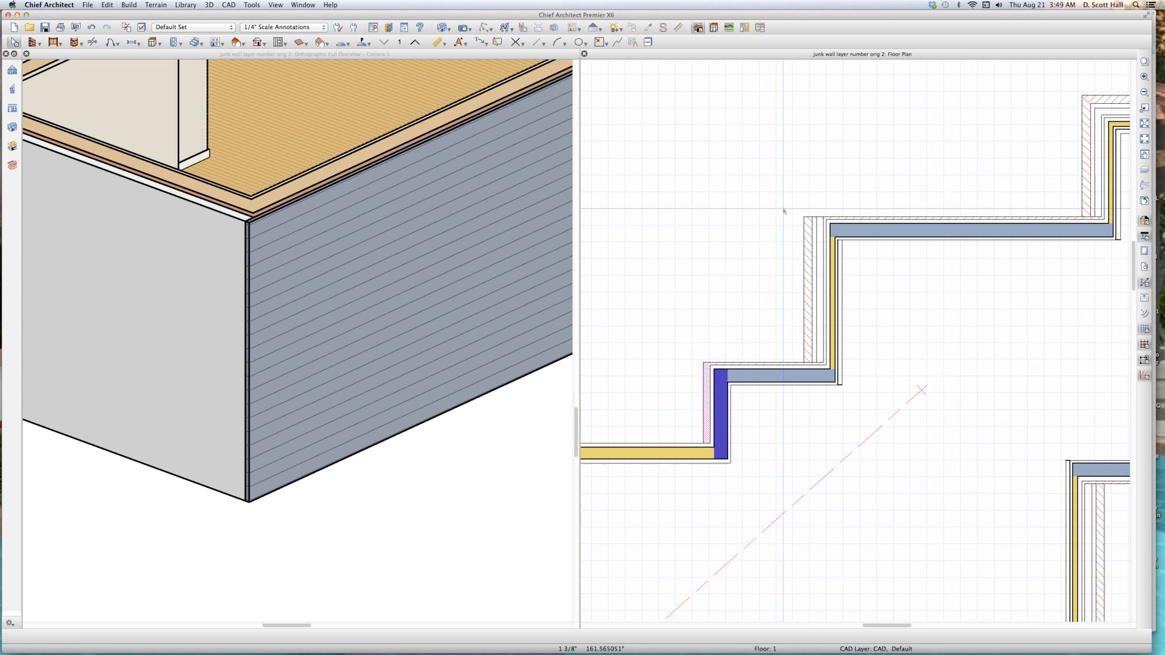
pyautogui.scroll(-3, 799, 257)
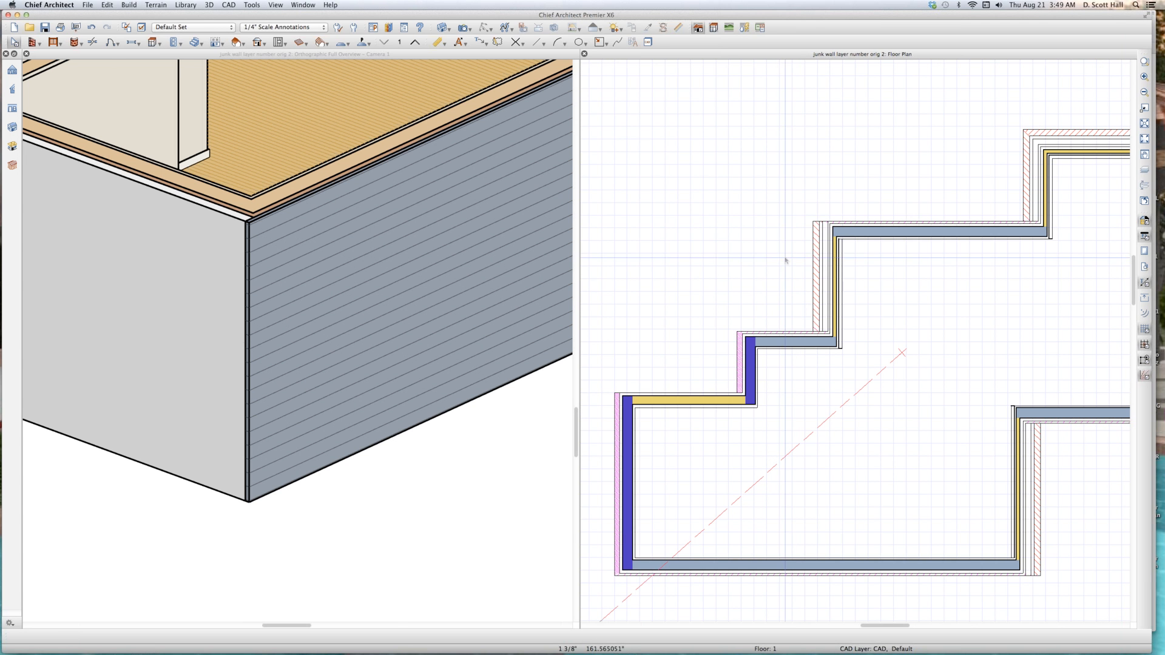
pyautogui.click(111, 321)
pyautogui.scroll(-5, 111, 321)
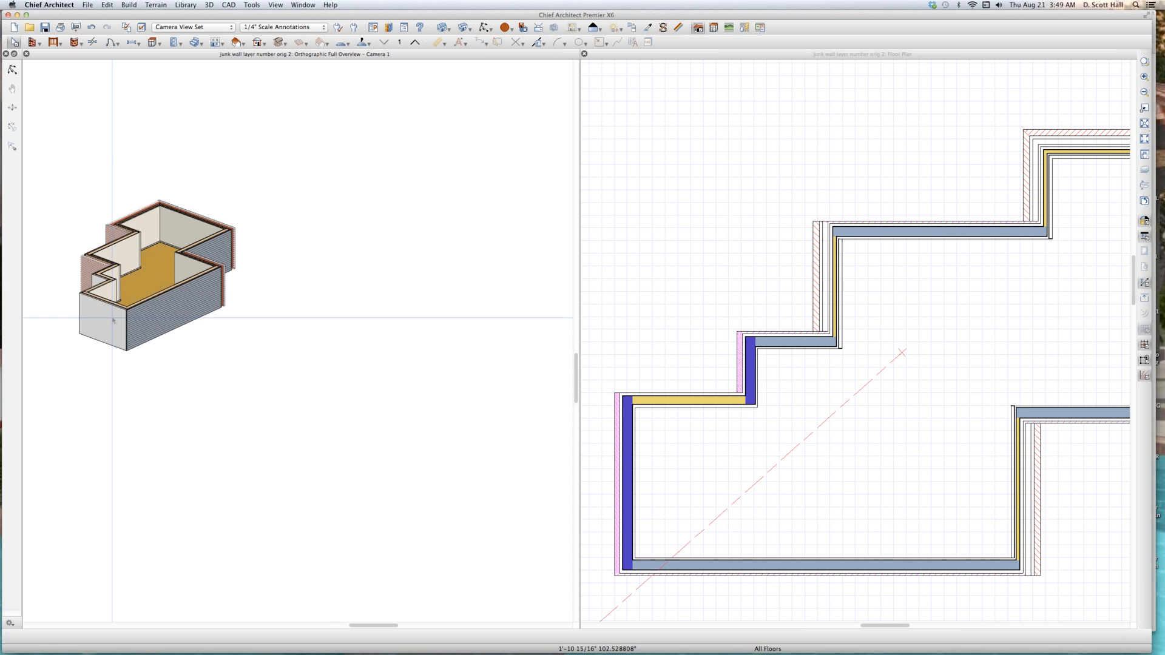
pyautogui.moveTo(113, 319); pyautogui.dragTo(296, 304)
pyautogui.scroll(5, 344, 277)
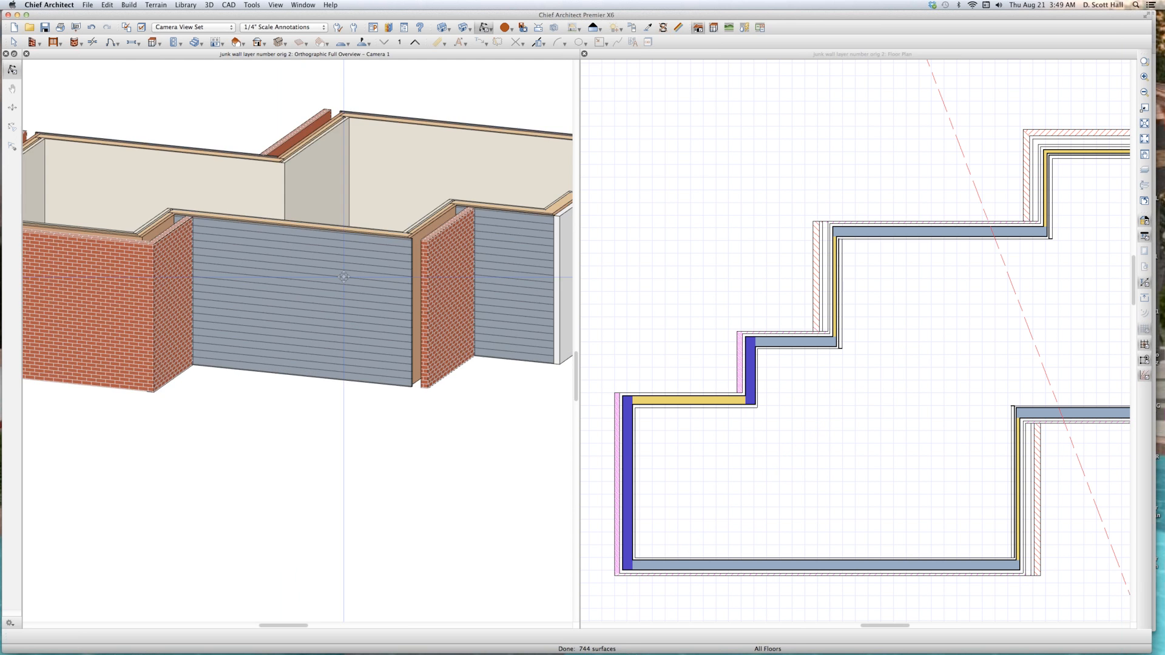
pyautogui.scroll(-5, 344, 277)
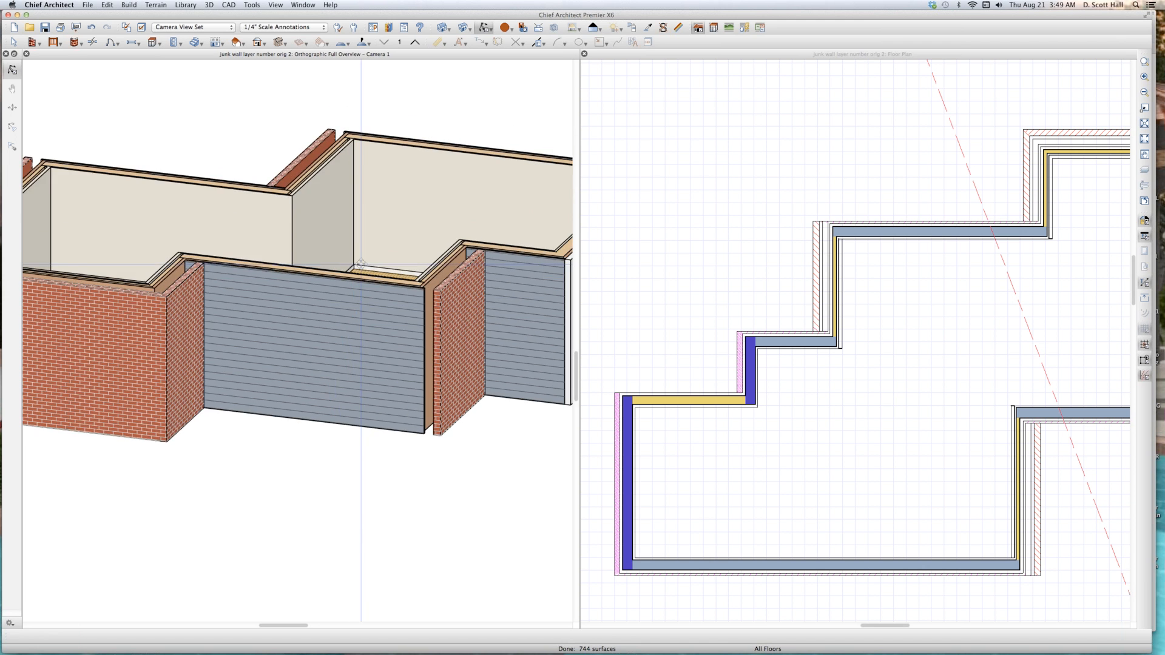
pyautogui.moveTo(354, 290); pyautogui.dragTo(354, 298)
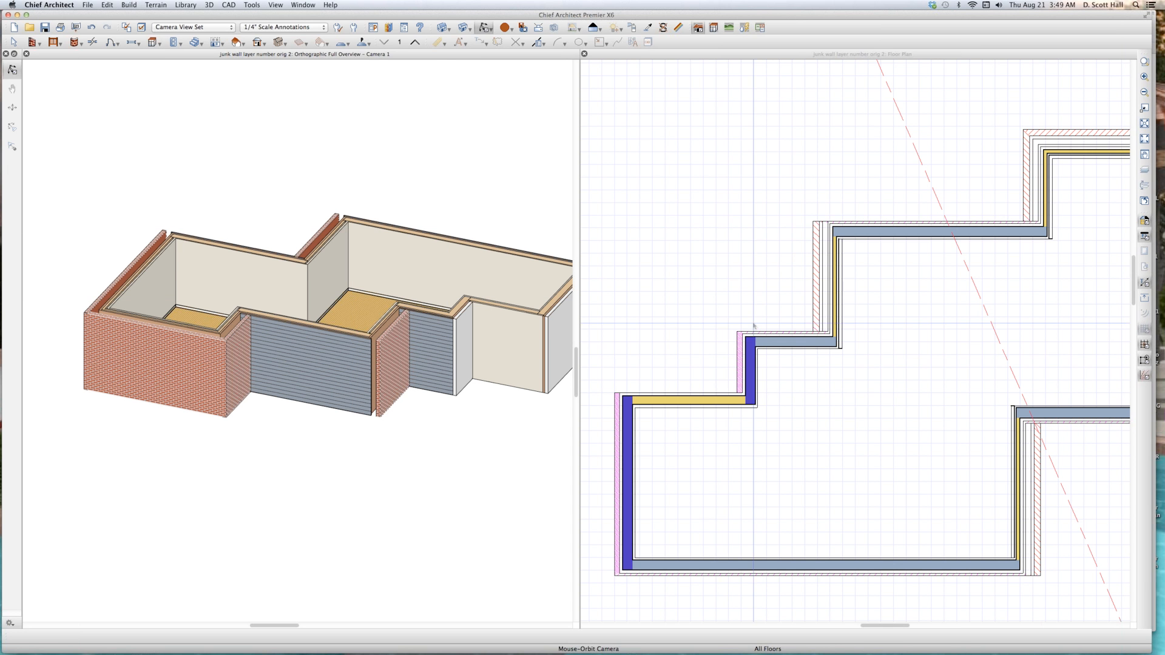
# - Examine the wall layers in the floor plan at the outer corner where the long purple wall meets the long blue-gray wall
pyautogui.click(698, 297)
pyautogui.scroll(-5, 697, 349)
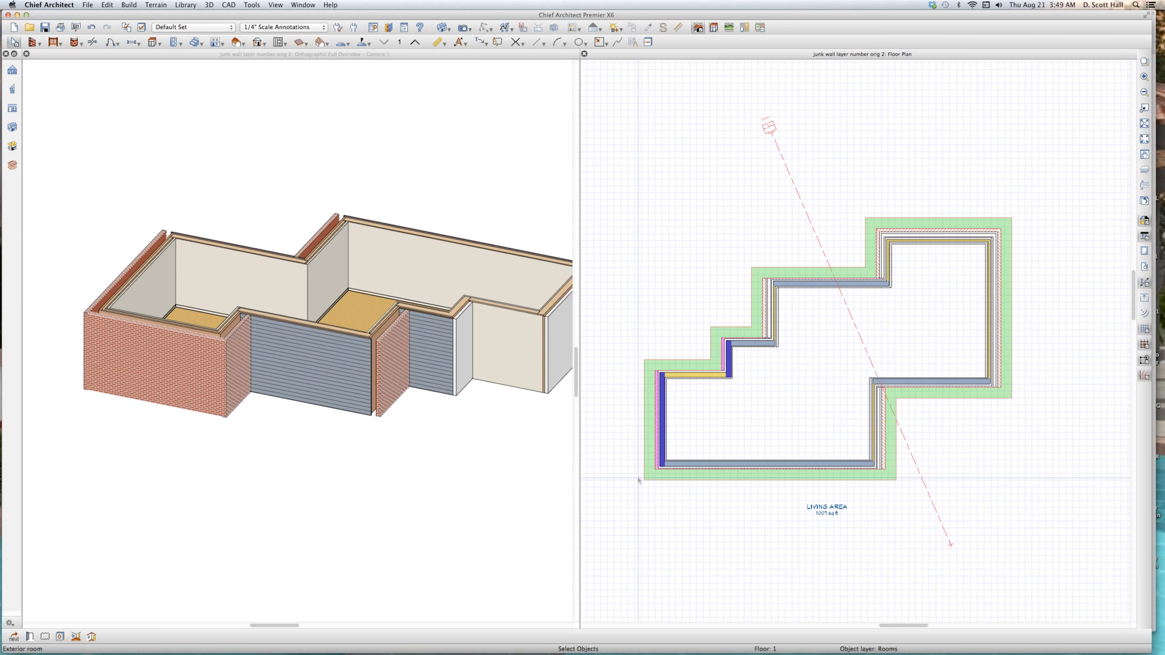
pyautogui.scroll(8, 769, 423)
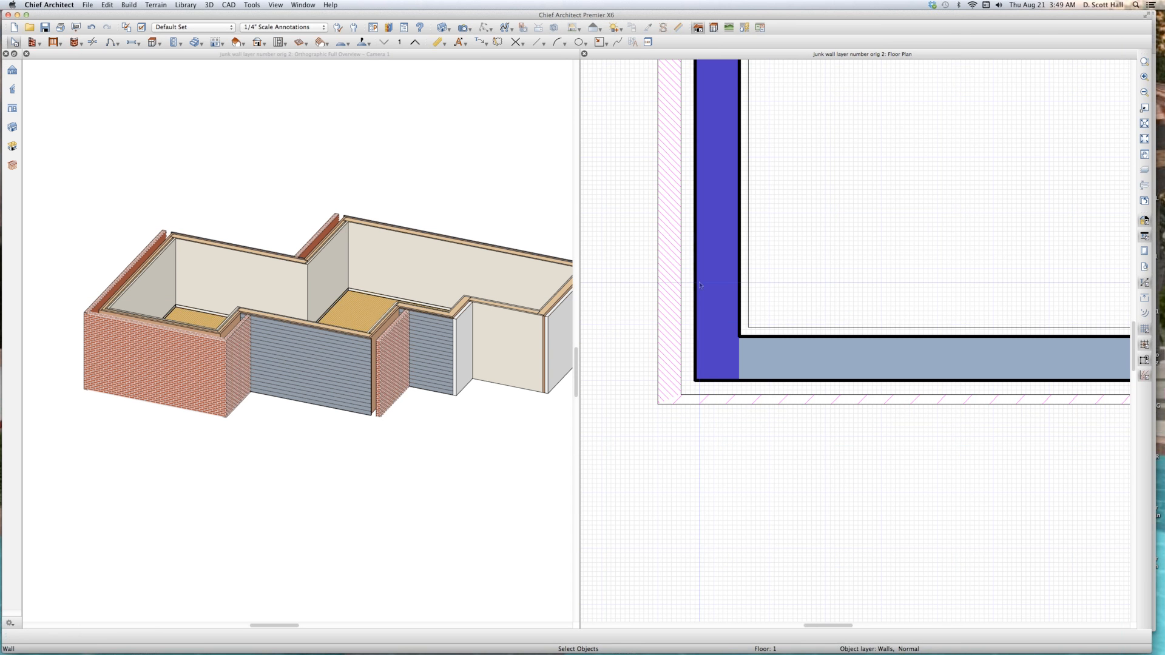
pyautogui.click(838, 369)
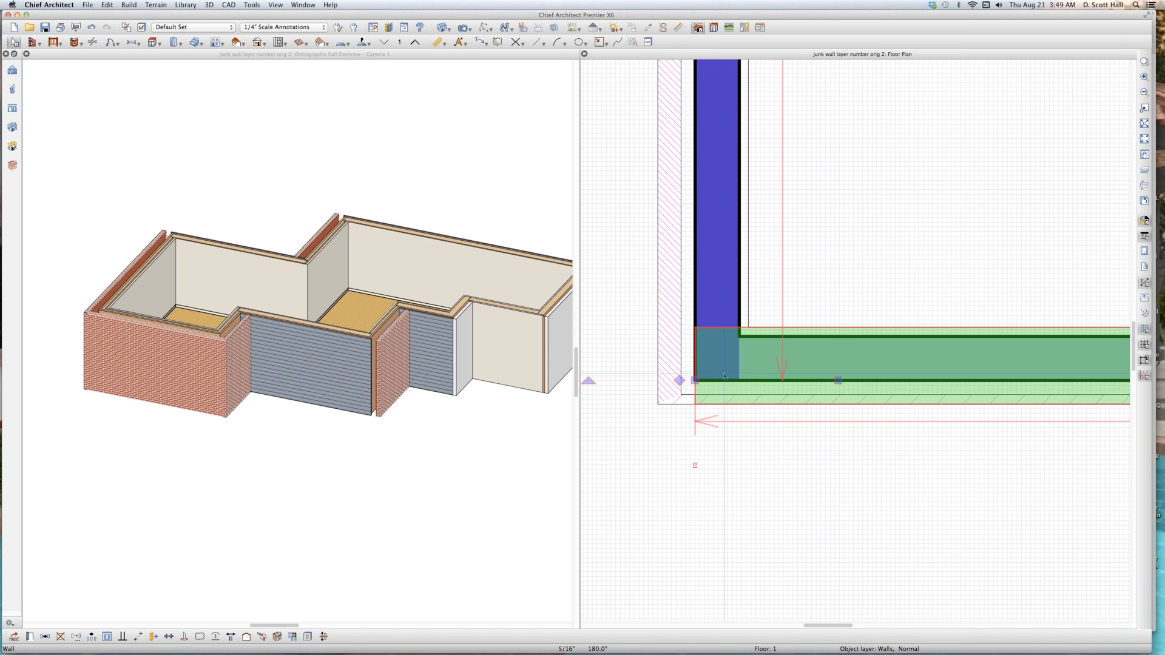
pyautogui.scroll(2, 696, 383)
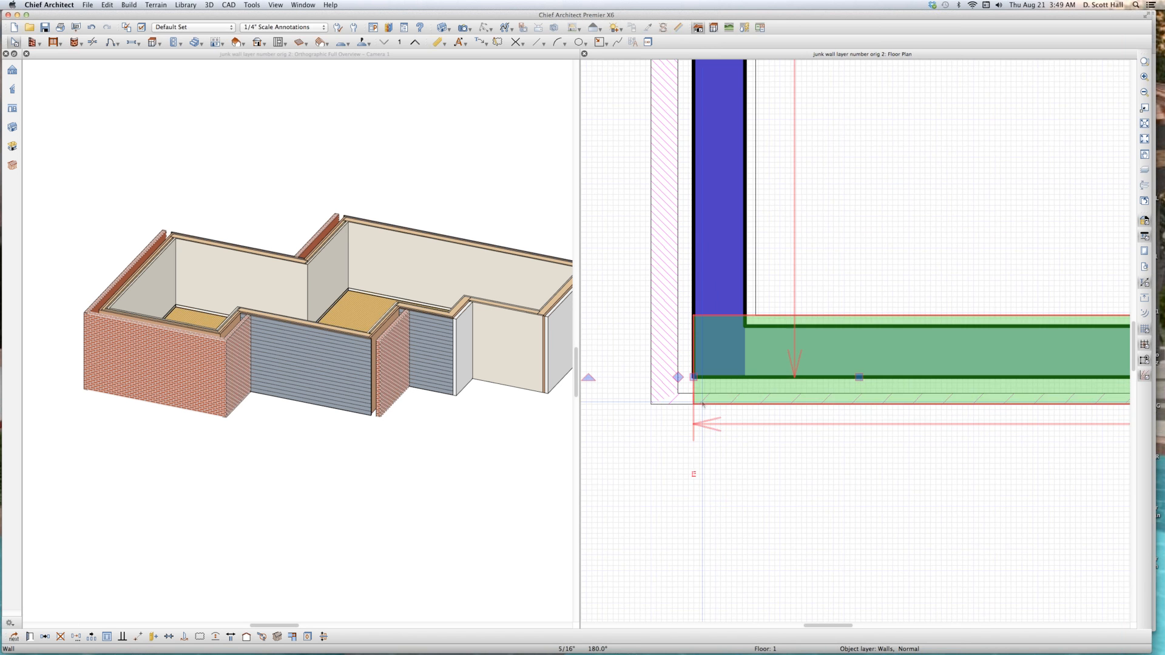
pyautogui.press('Escape')
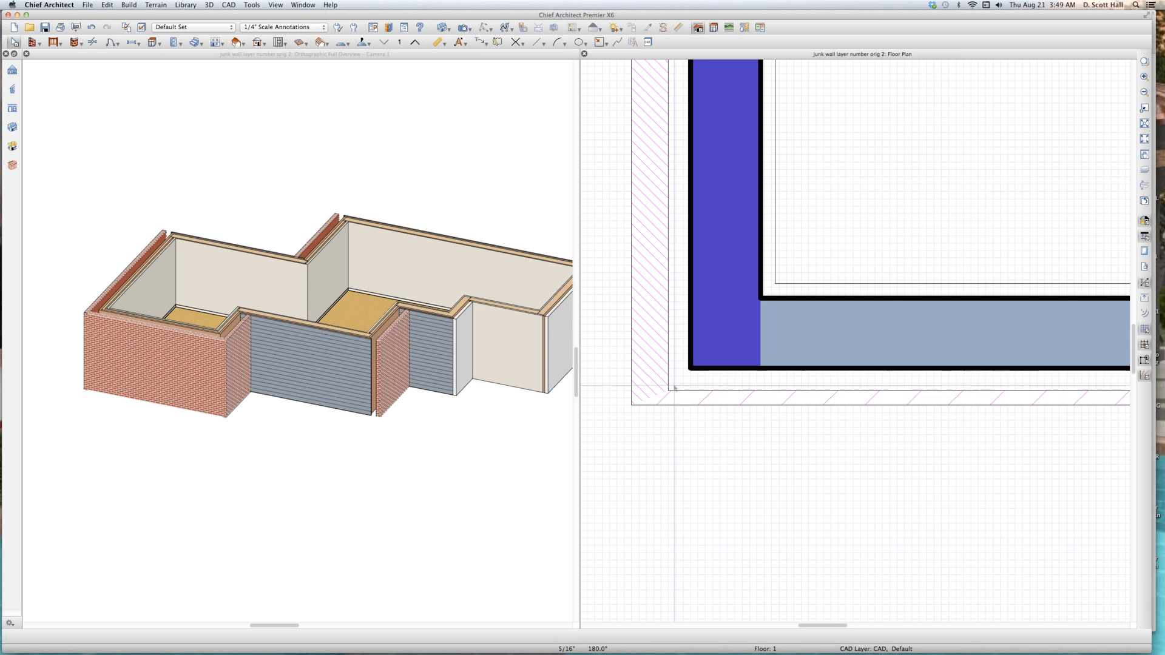
pyautogui.scroll(-2, 672, 401)
pyautogui.scroll(-3, 673, 402)
# - Examine the layer intersections in plan at the middle stepped corner, where the yellow-core brick wall meets the 16'-7" siding wall
pyautogui.scroll(5, 807, 236)
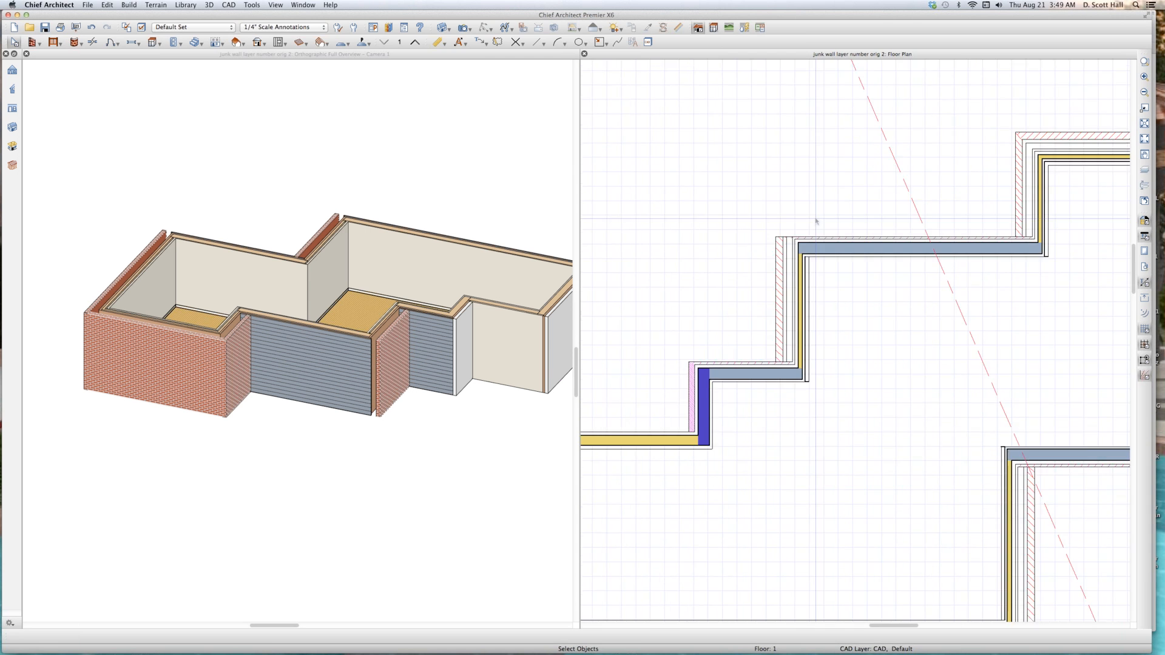
pyautogui.scroll(1, 802, 171)
pyautogui.click(861, 207)
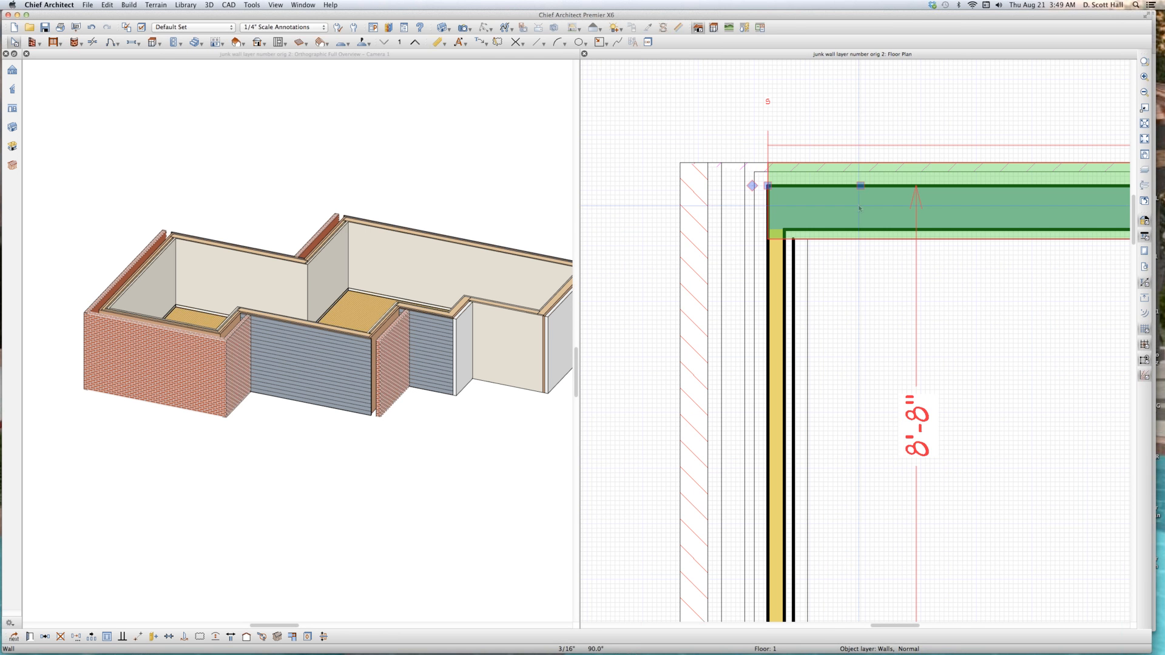
pyautogui.click(736, 265)
pyautogui.scroll(1, 726, 188)
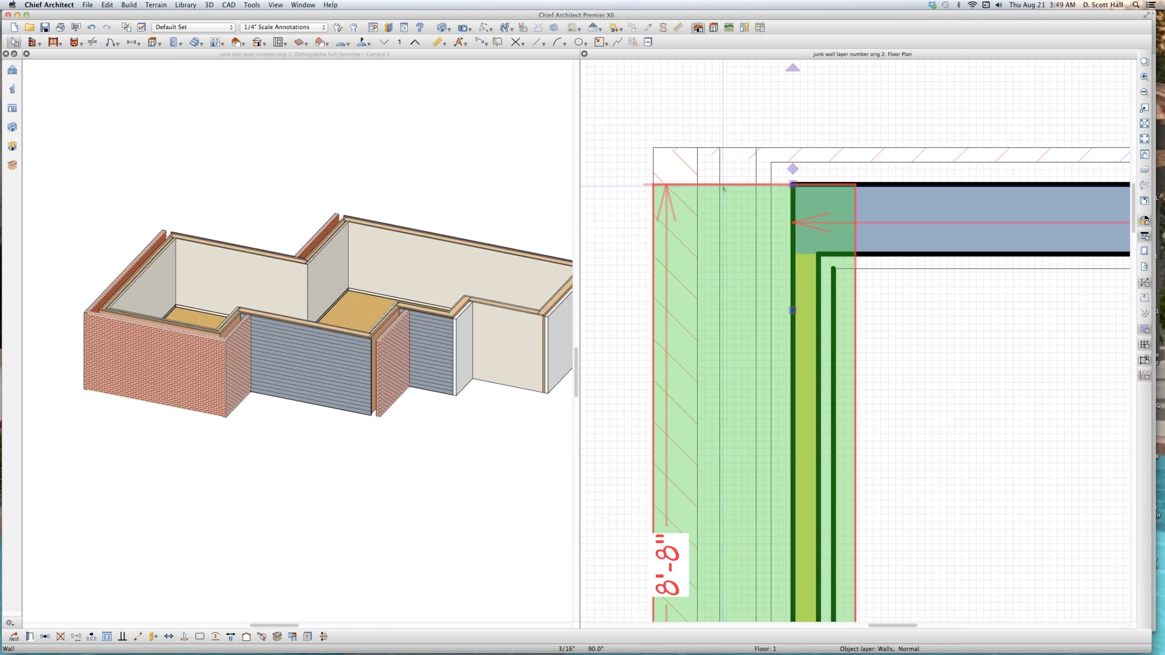
pyautogui.click(626, 193)
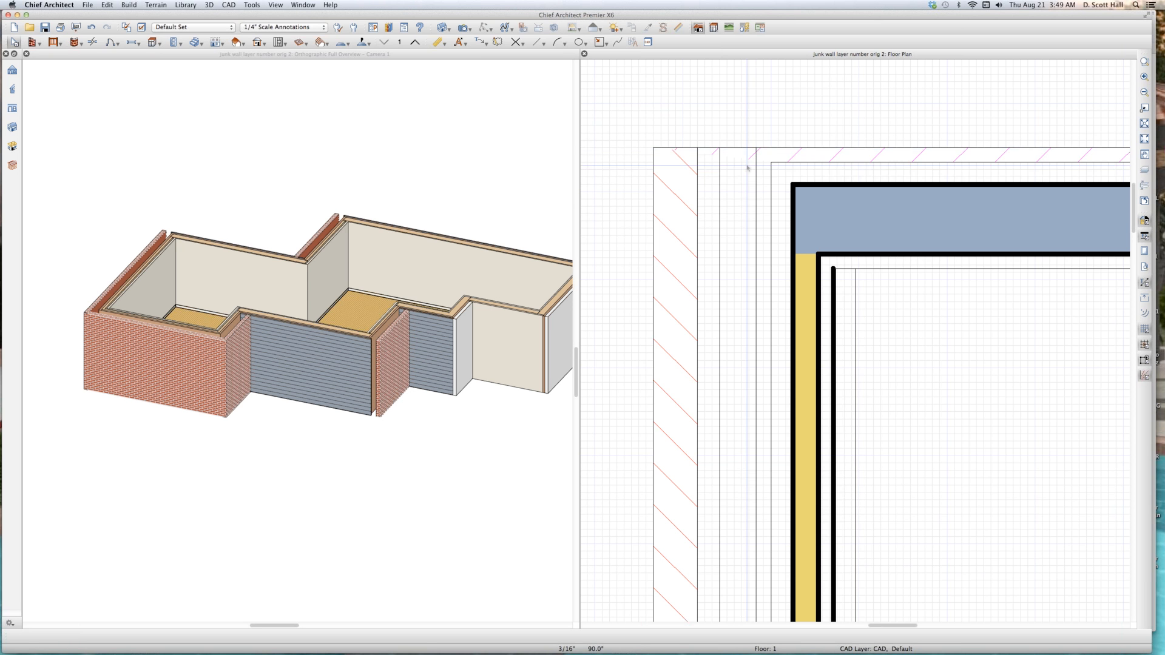
pyautogui.scroll(-2, 796, 232)
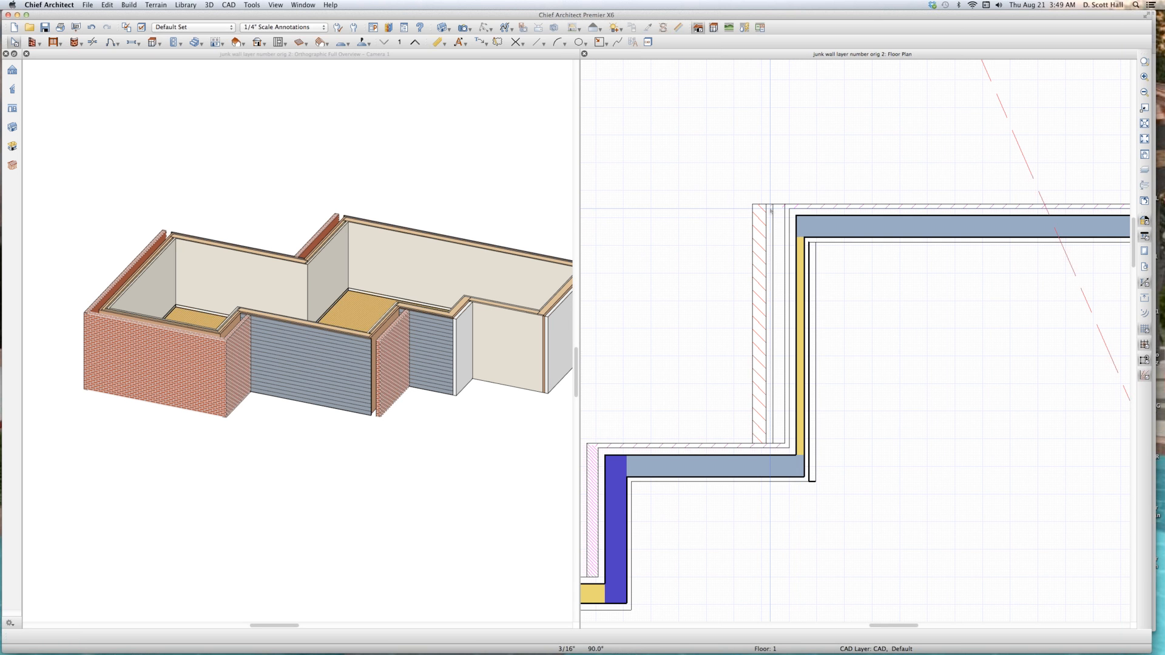
pyautogui.scroll(-1, 770, 209)
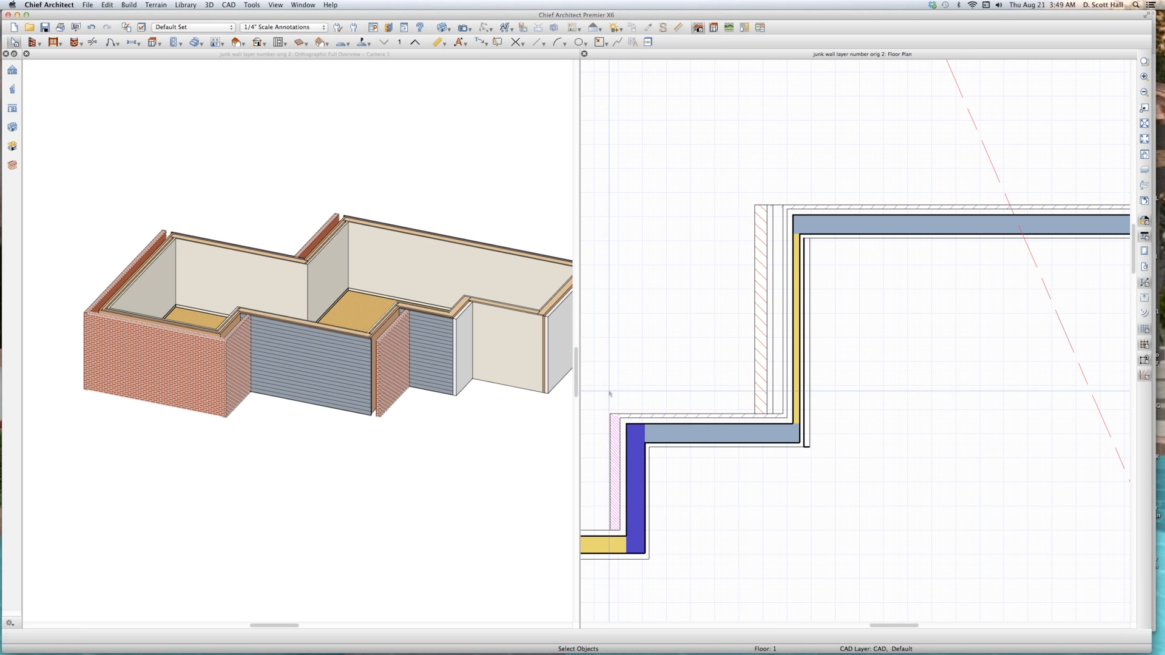
pyautogui.scroll(1, 783, 180)
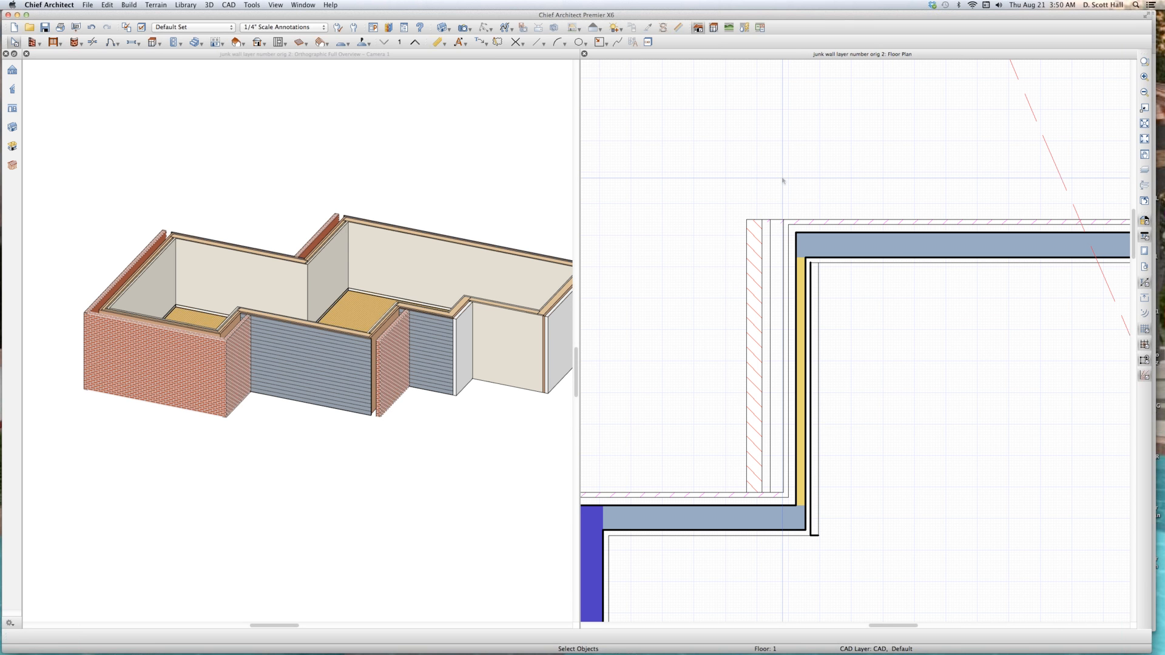
pyautogui.rightClick(860, 230)
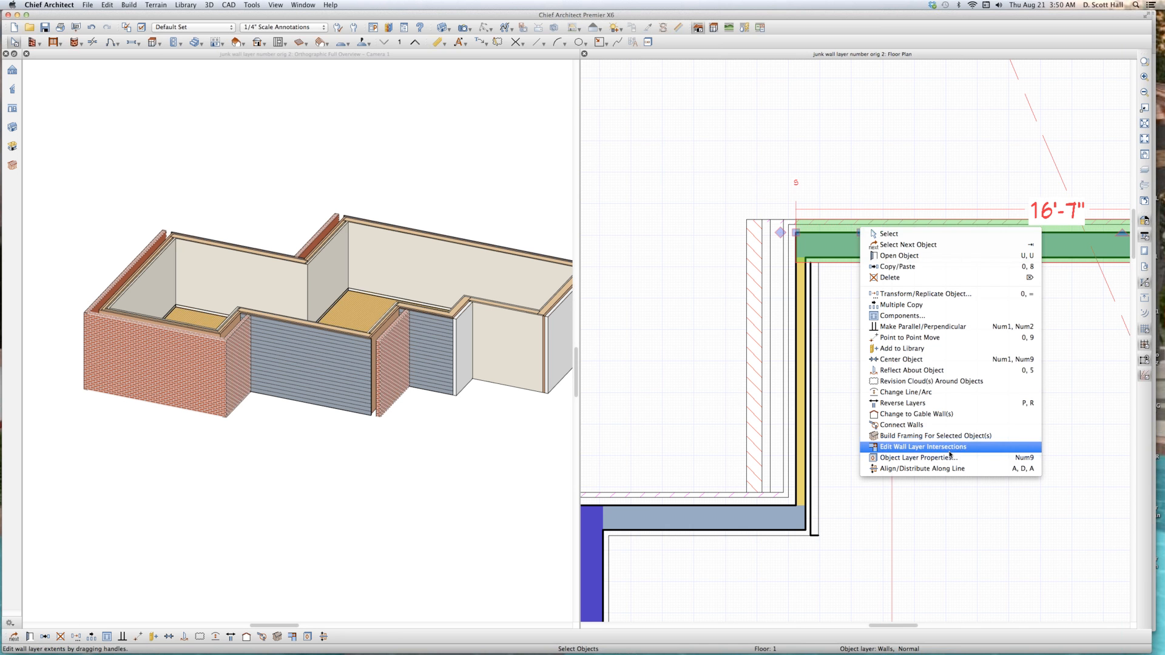
pyautogui.click(930, 520)
pyautogui.scroll(-2, 927, 520)
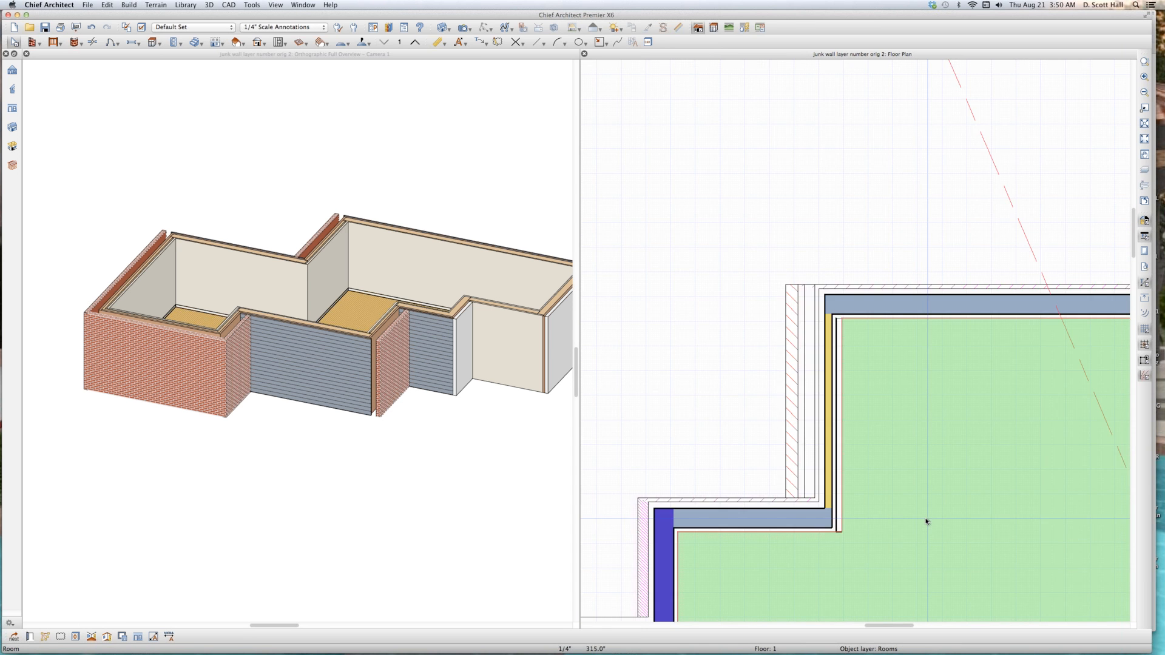
pyautogui.scroll(-1, 926, 520)
pyautogui.click(813, 302)
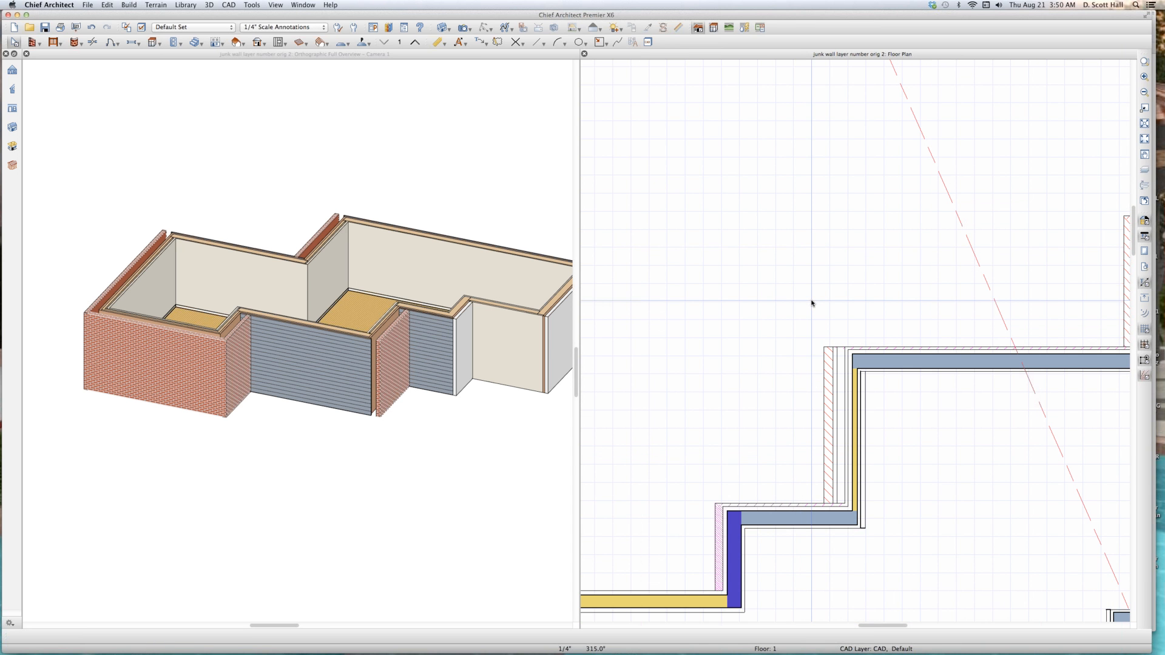
pyautogui.rightClick(890, 358)
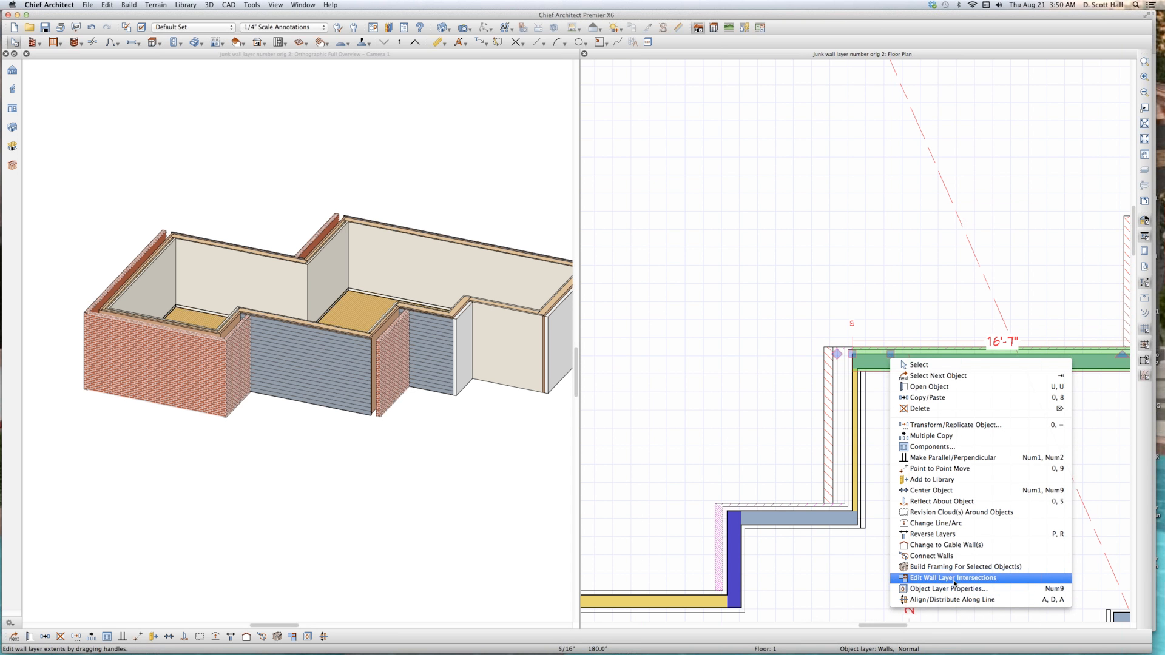
pyautogui.click(758, 321)
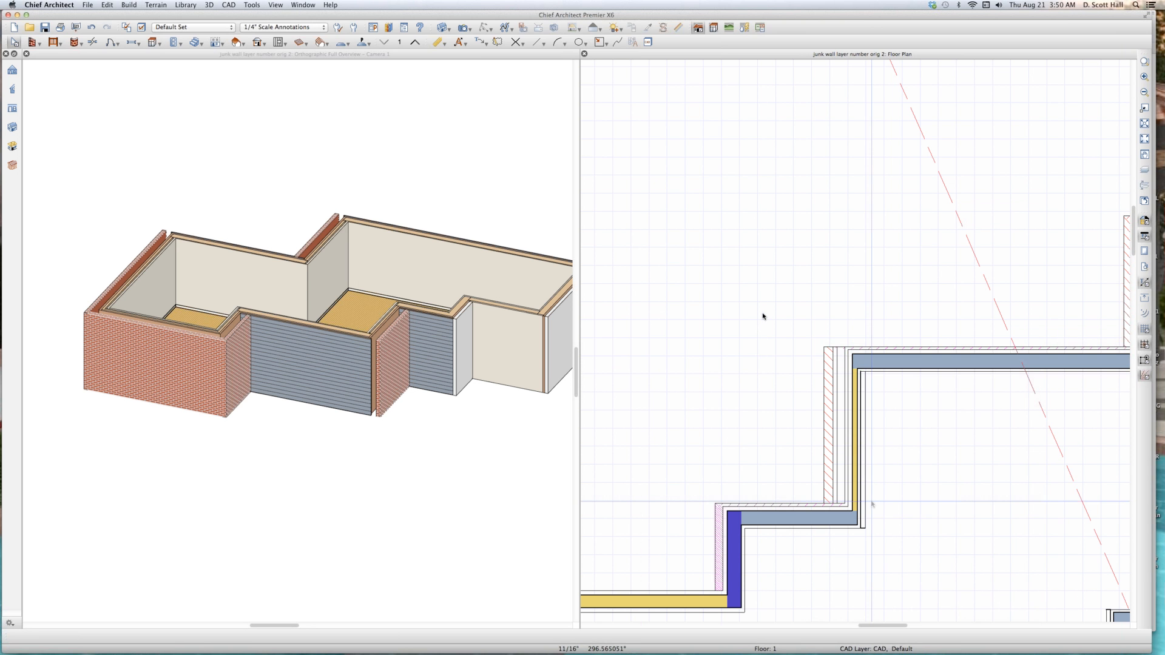
# - Create a backclipped cross section through the plan looking in from the stepped side, and tile the section, plan and 3D views side by side
pyautogui.scroll(3, 849, 387)
pyautogui.scroll(1, 849, 387)
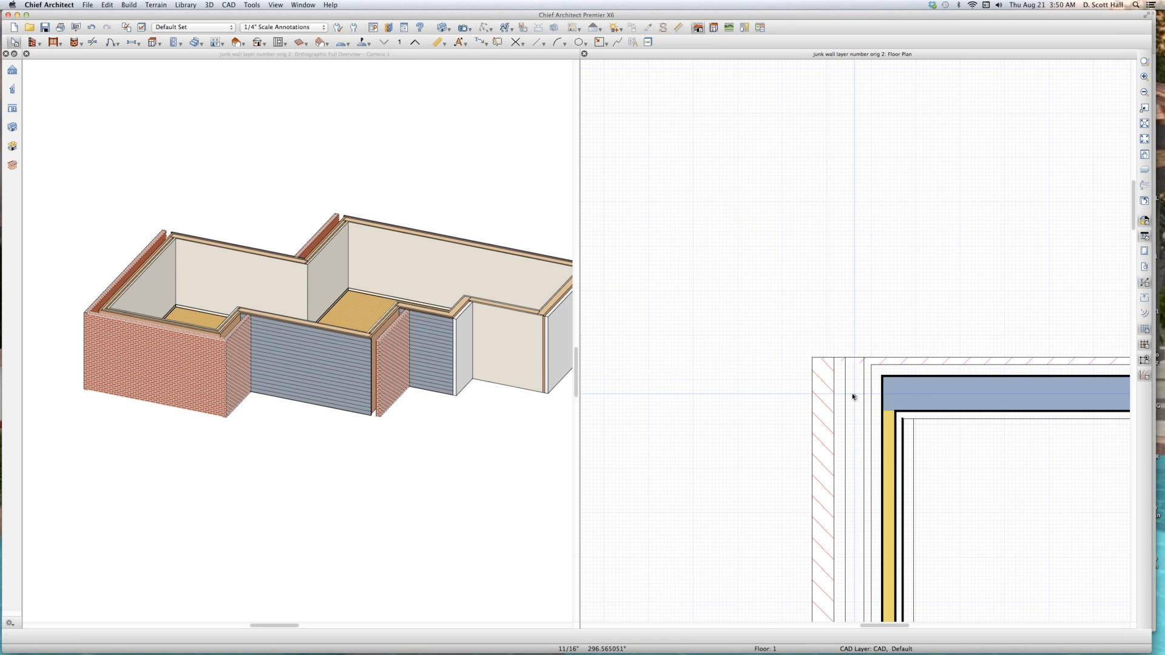
pyautogui.scroll(-5, 853, 391)
pyautogui.scroll(1, 854, 395)
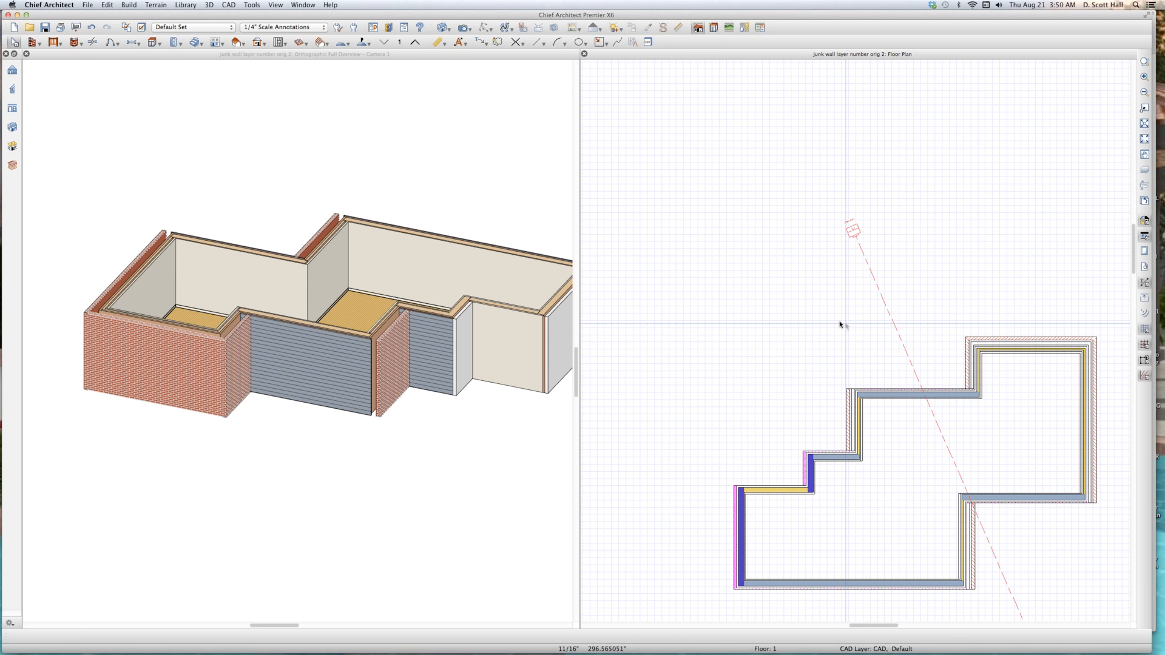
pyautogui.press('x')
pyautogui.moveTo(839, 277)
pyautogui.mouseDown()
pyautogui.moveTo(840, 570)
pyautogui.moveTo(823, 610)
pyautogui.mouseUp()
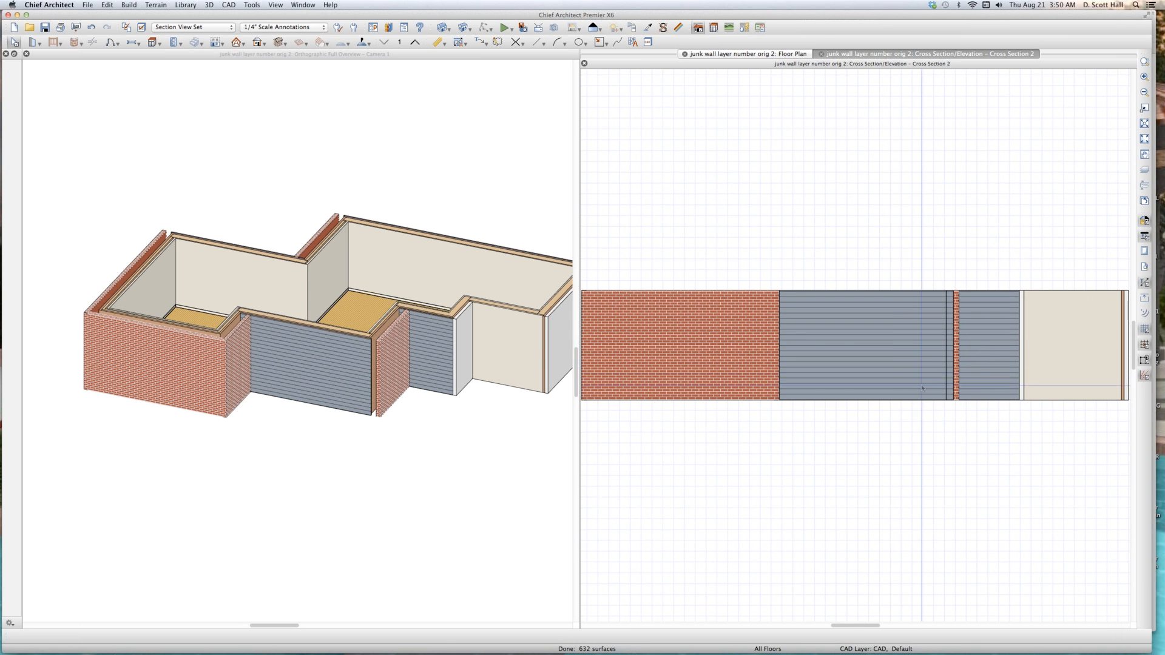
pyautogui.scroll(-3, 900, 383)
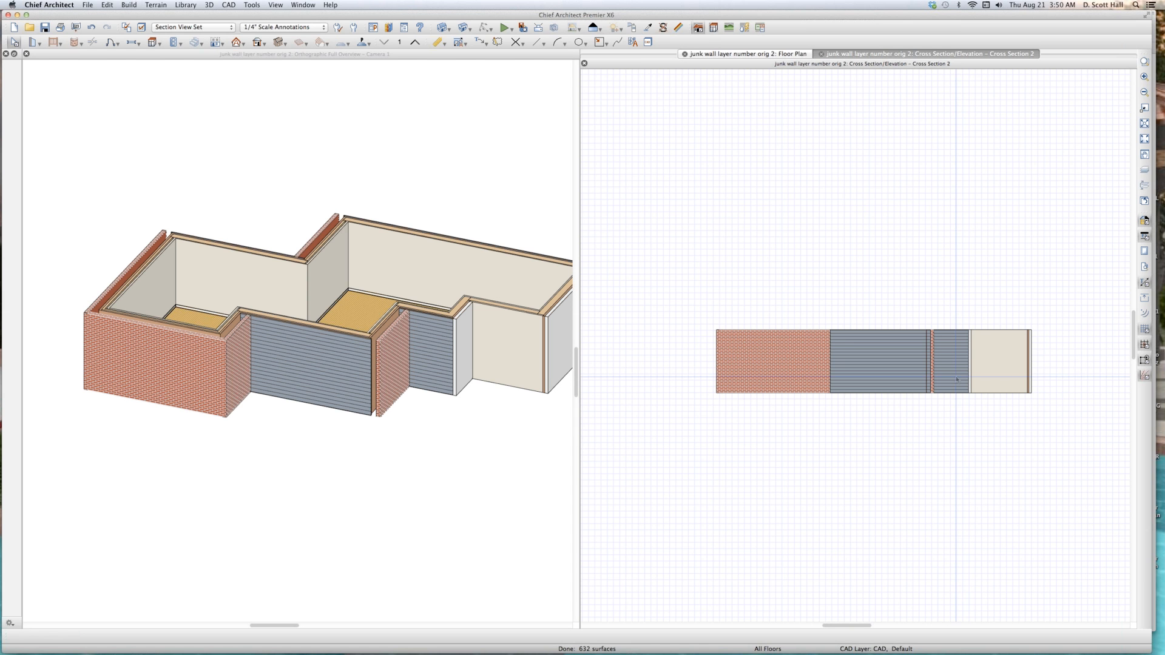
pyautogui.hotkey('shift', 'v')
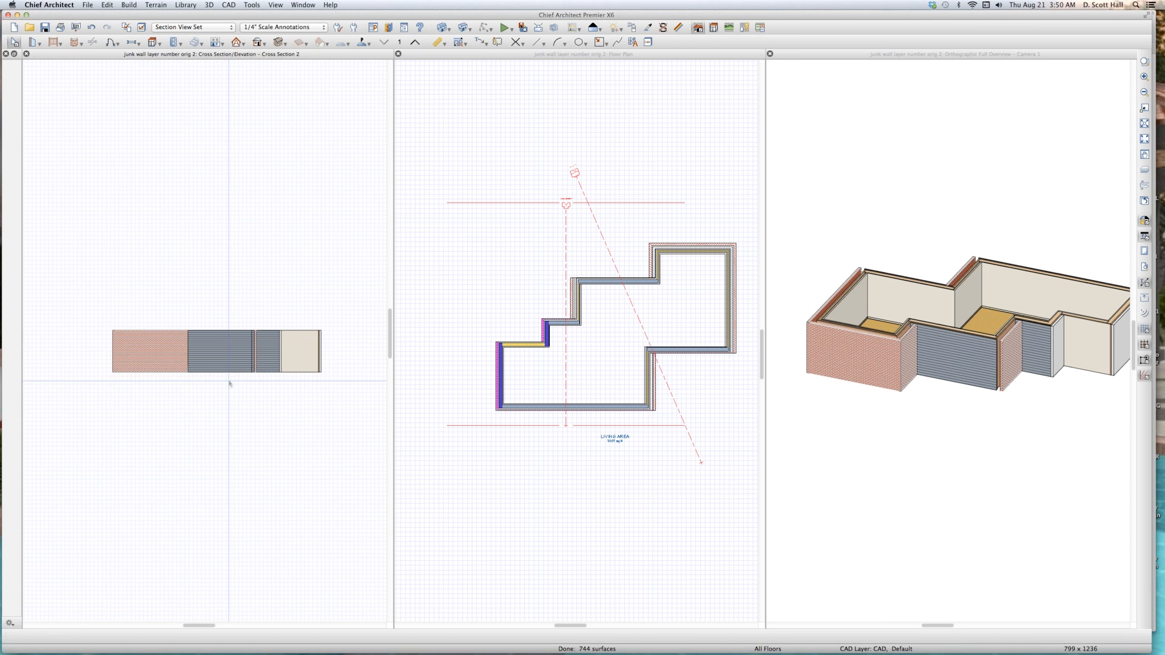
# - Examine the cross section closely where the siding meets the exposed edge of the brick layer
pyautogui.scroll(3, 246, 331)
pyautogui.scroll(3, 246, 332)
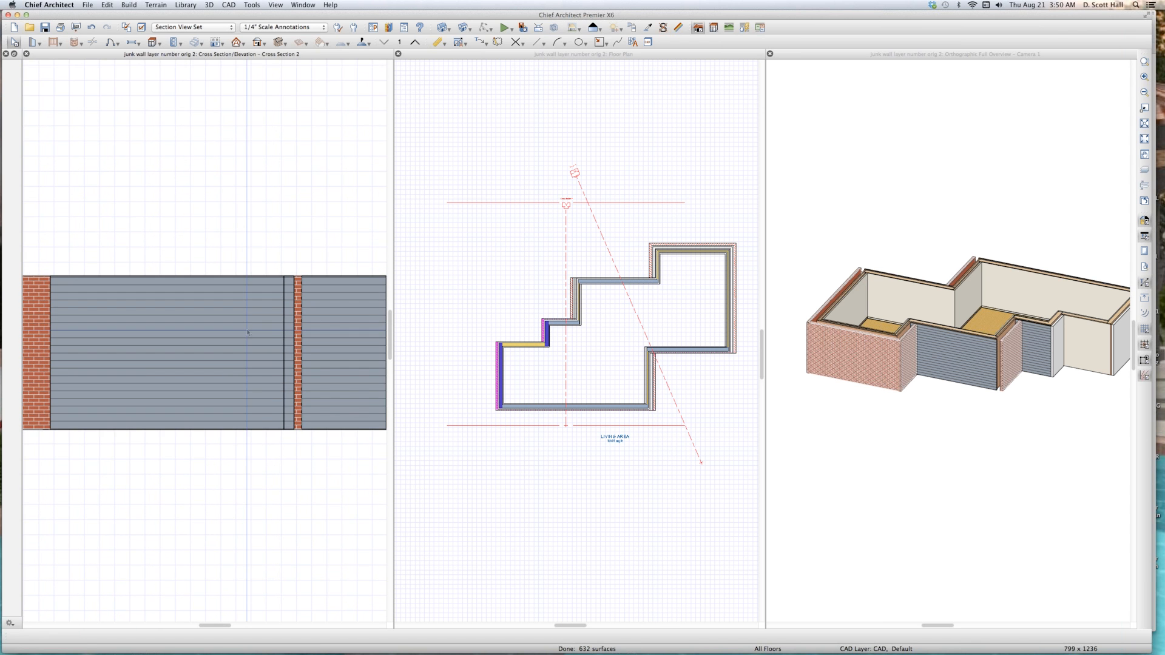
pyautogui.scroll(1, 267, 312)
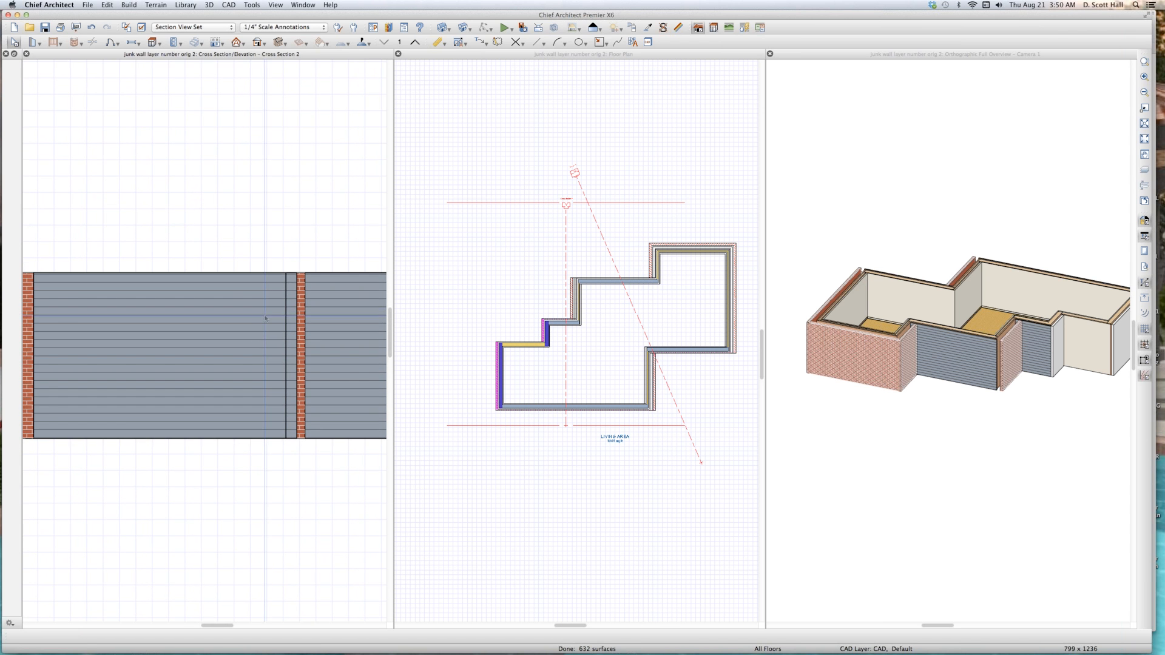
pyautogui.scroll(2, 285, 303)
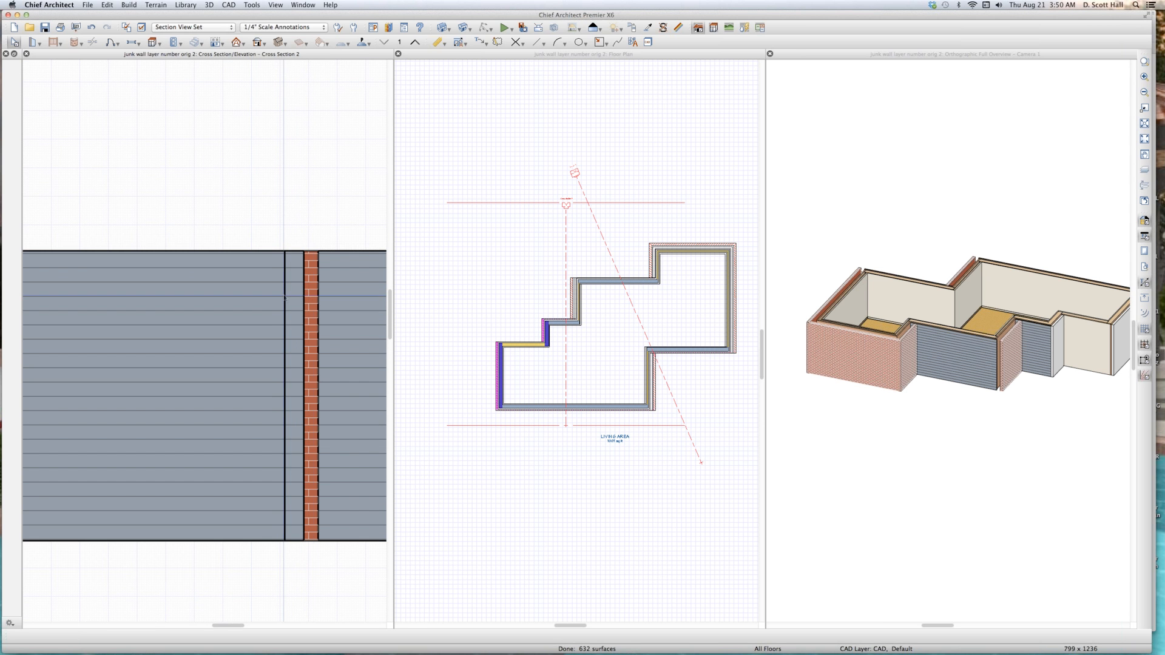
pyautogui.scroll(2, 307, 296)
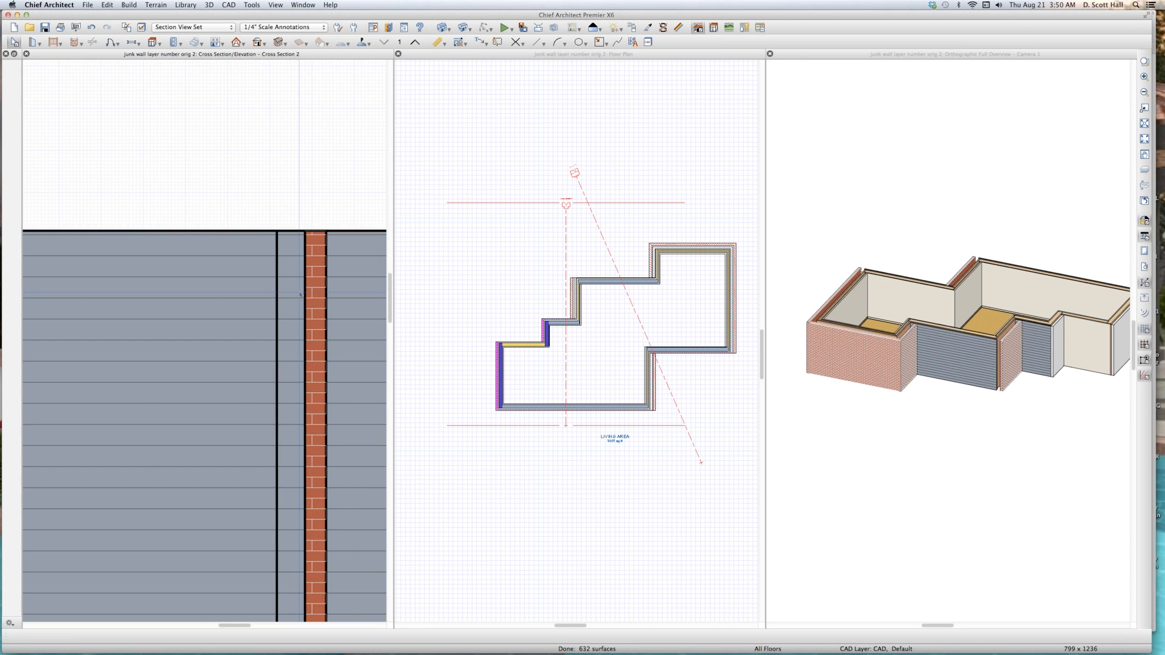
# - Edit the layer intersections of the 6'-11" siding wall in plan, pulling its siding layer's end back to the brick layer's inner face
pyautogui.click(539, 333)
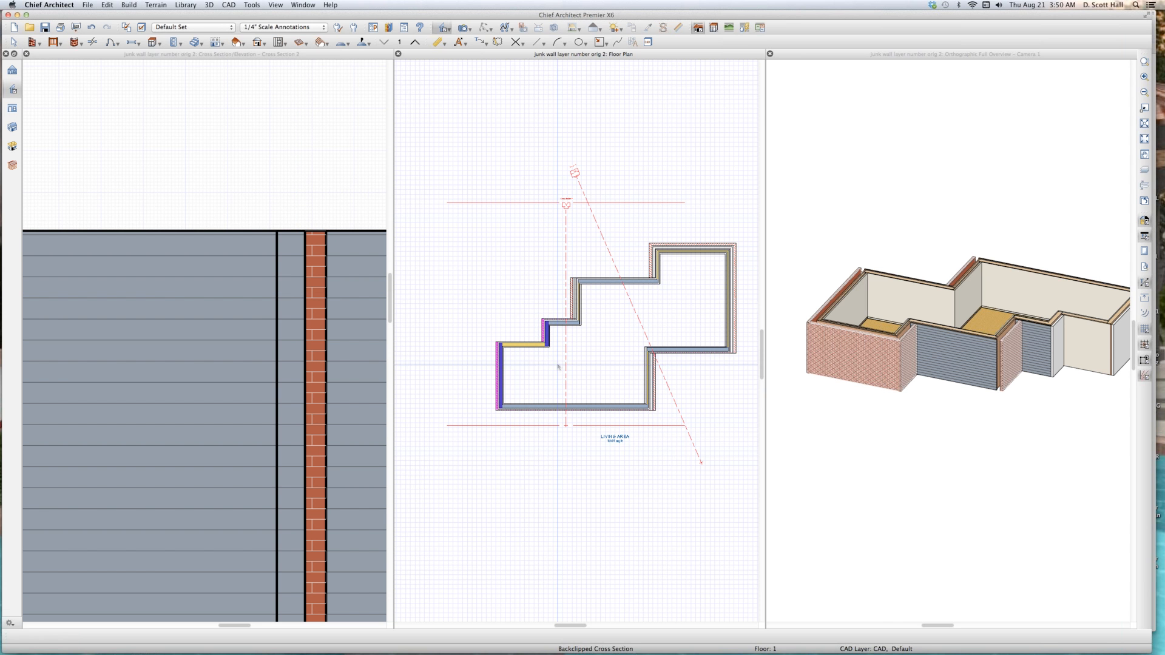
pyautogui.scroll(4, 539, 333)
pyautogui.press('Escape')
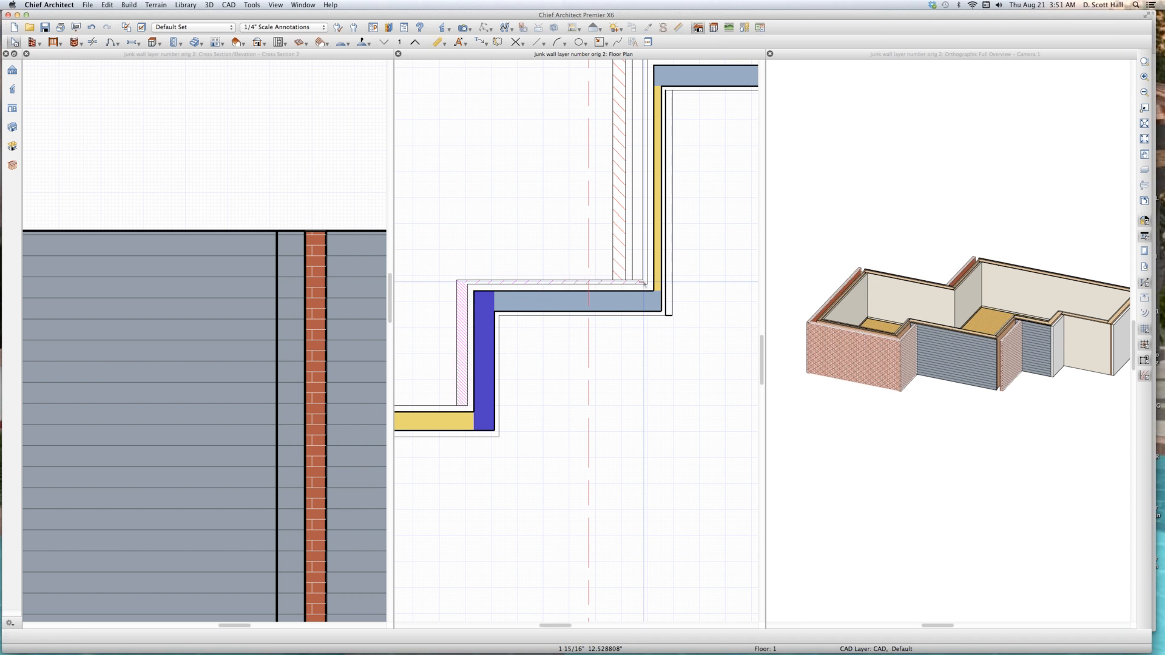
pyautogui.click(553, 287)
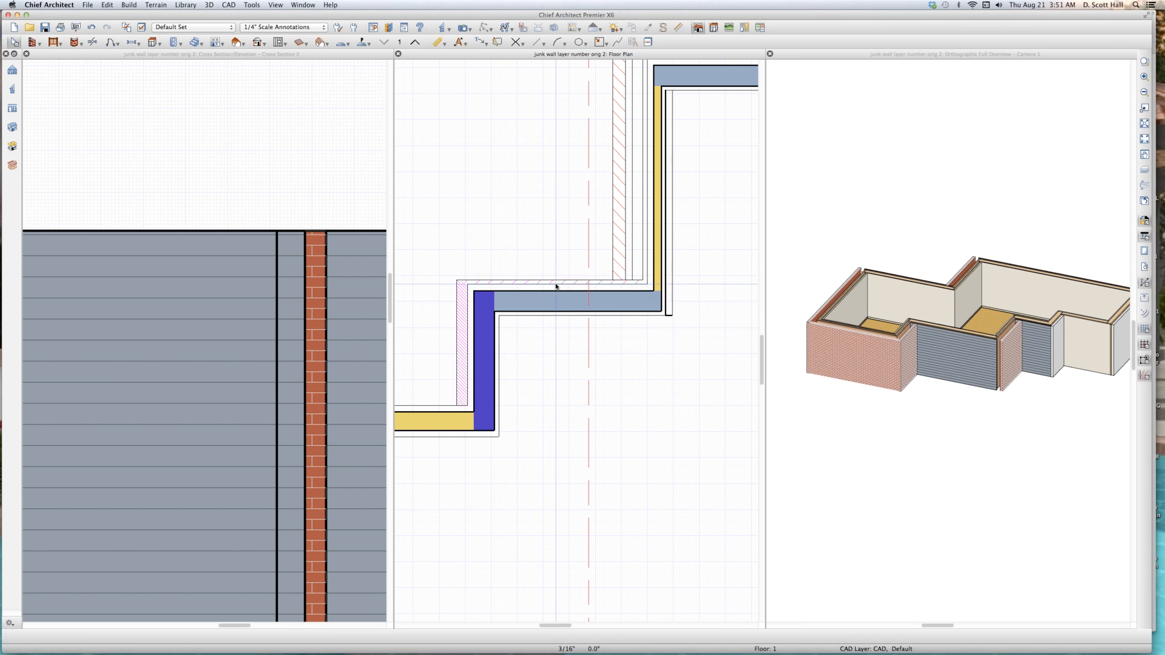
pyautogui.rightClick(557, 292)
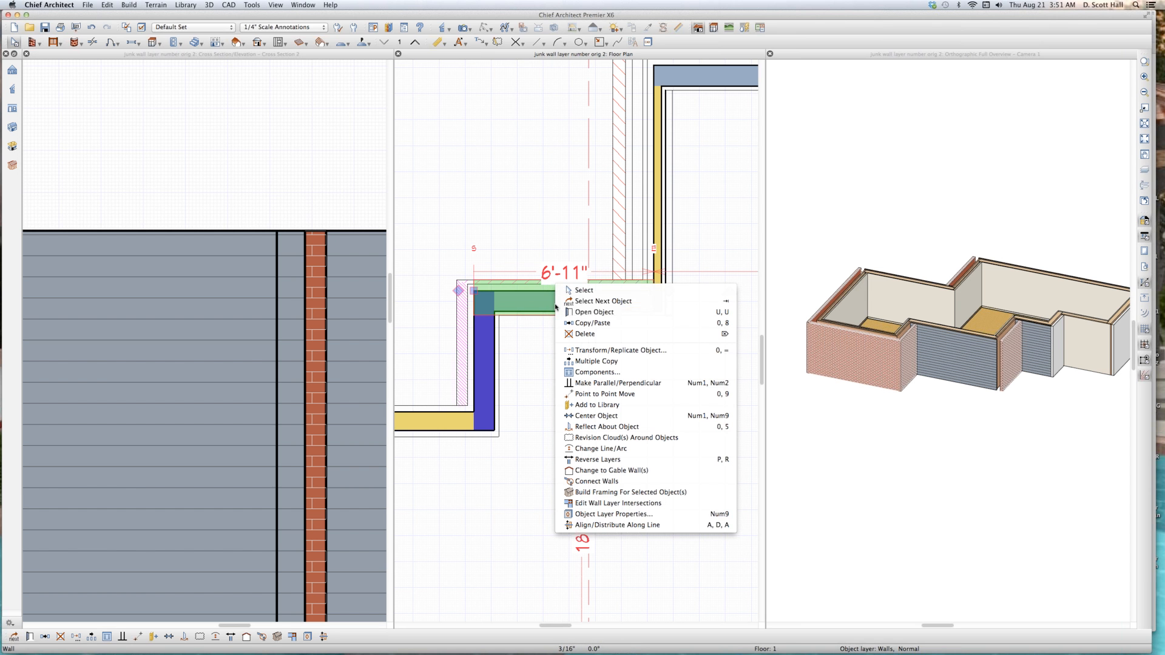
pyautogui.click(593, 502)
pyautogui.scroll(2, 665, 224)
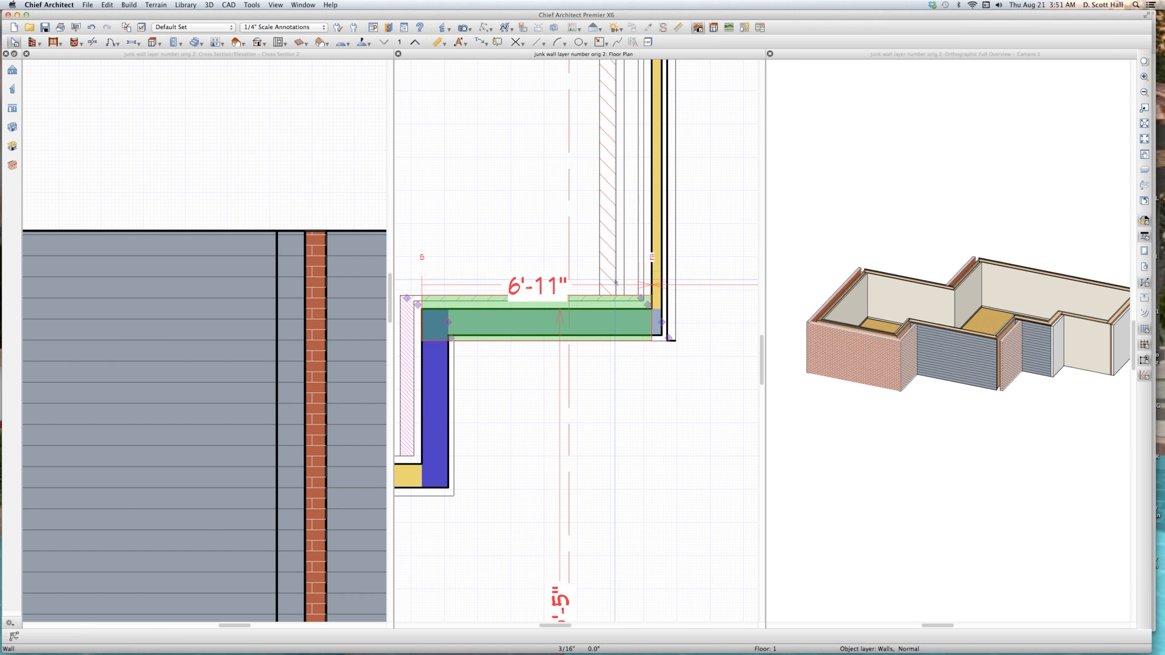
pyautogui.moveTo(642, 299); pyautogui.dragTo(616, 298)
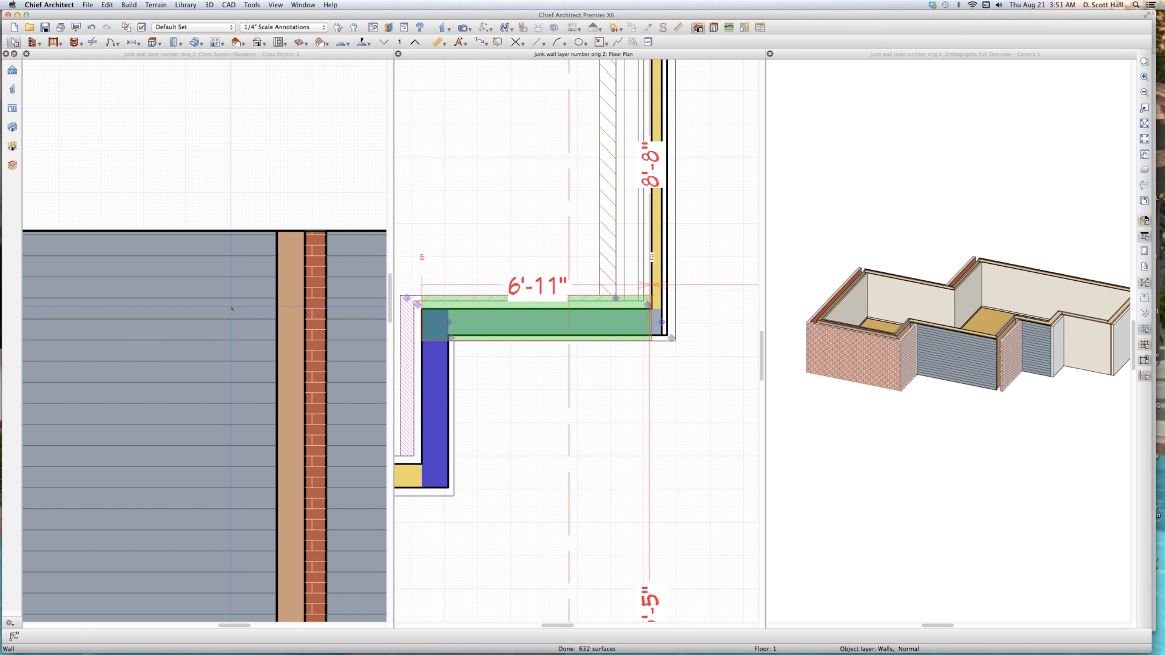
# - Turn off color in the cross section view, keeping the floor plan in color
pyautogui.scroll(-2, 267, 309)
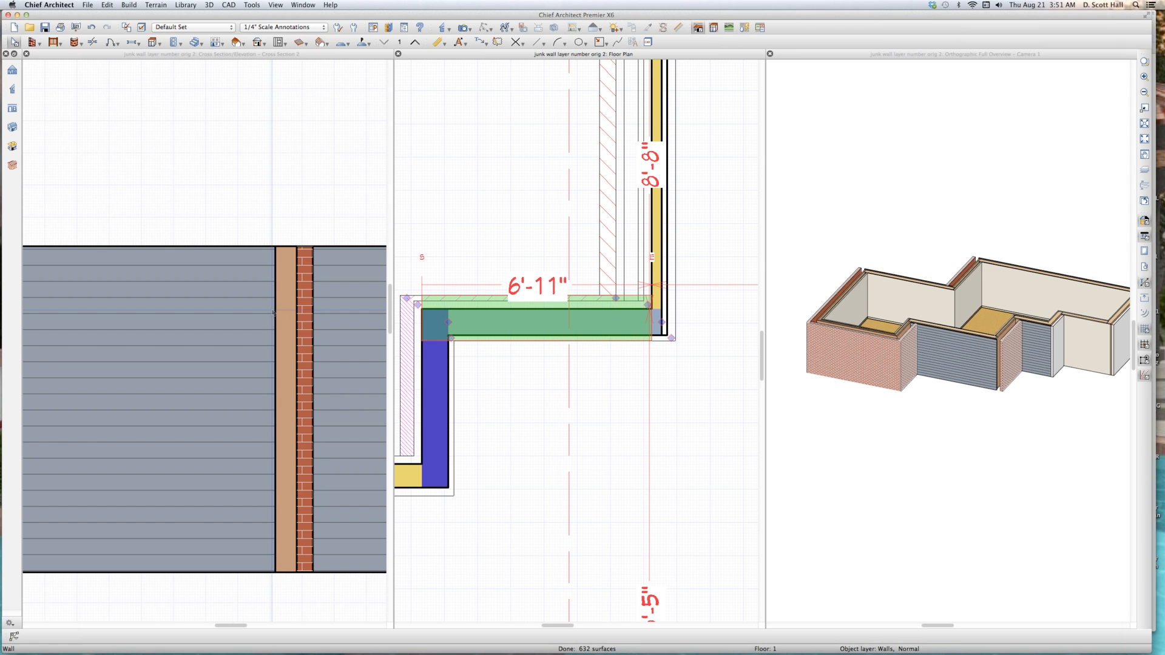
pyautogui.press('c')
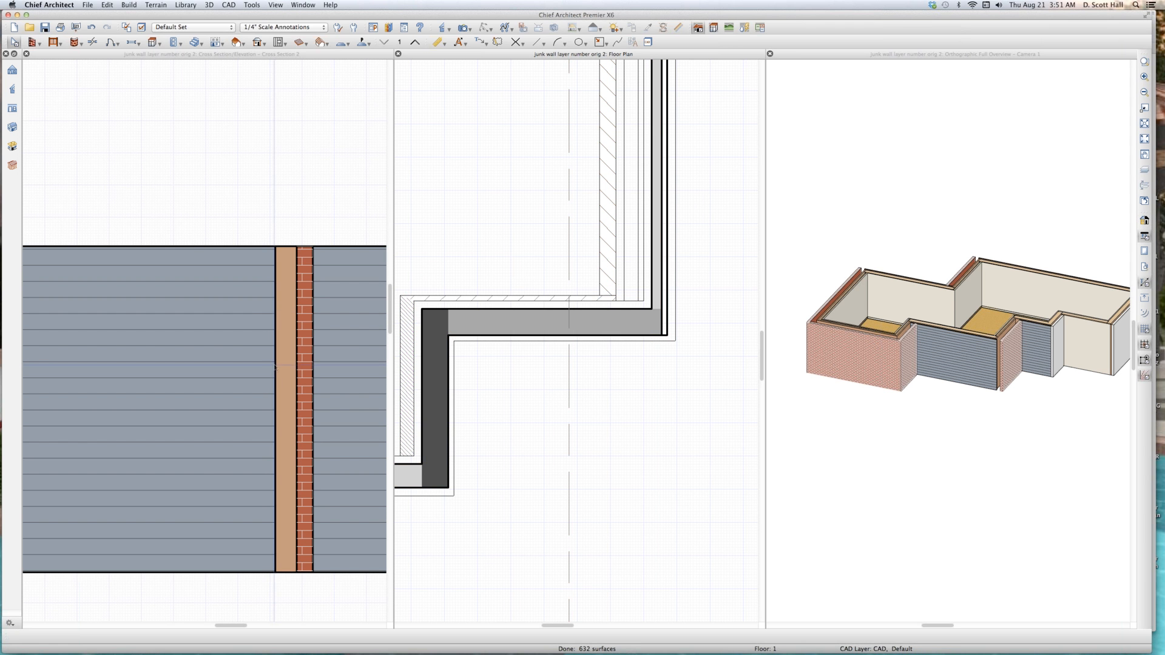
pyautogui.press('c')
pyautogui.click(193, 236)
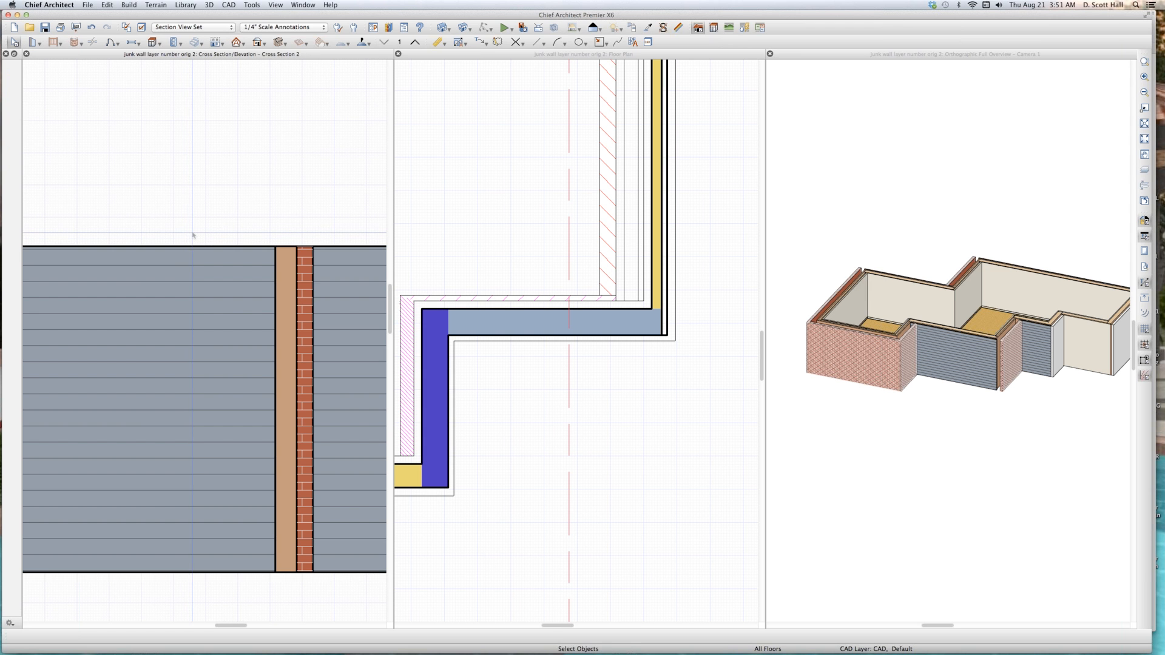
pyautogui.scroll(-2, 188, 265)
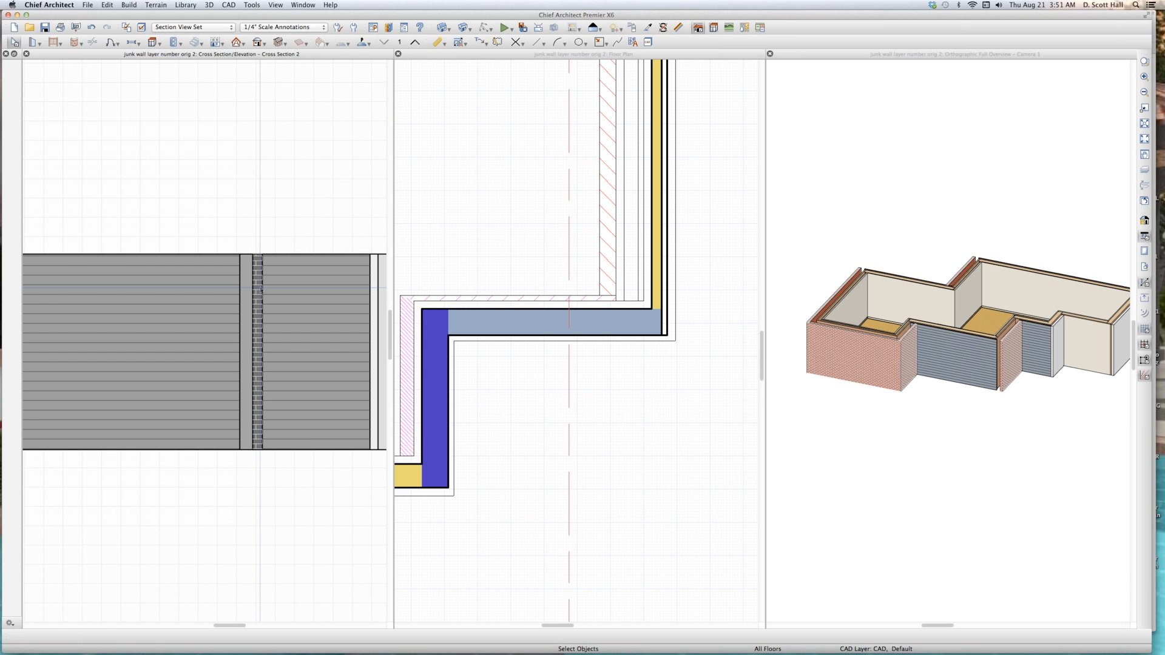
# - Examine the layer intersections in plan at the lower outer corner, where the long purple wall meets the long blue-gray wall
pyautogui.click(674, 451)
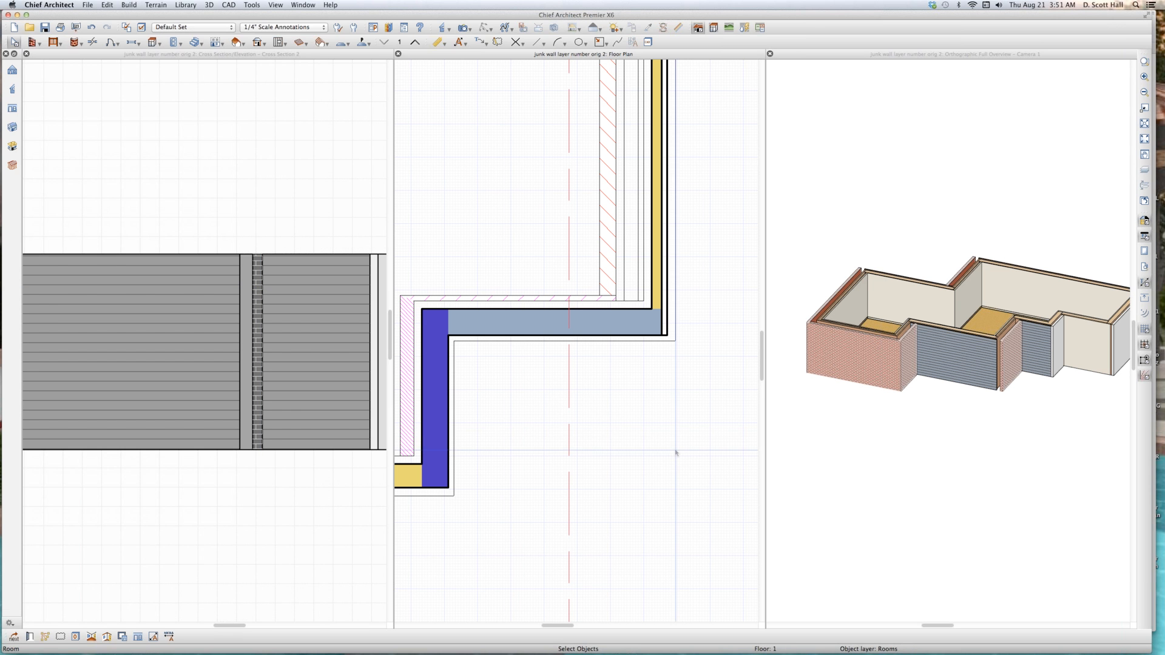
pyautogui.scroll(-2, 674, 452)
pyautogui.scroll(-2, 674, 452)
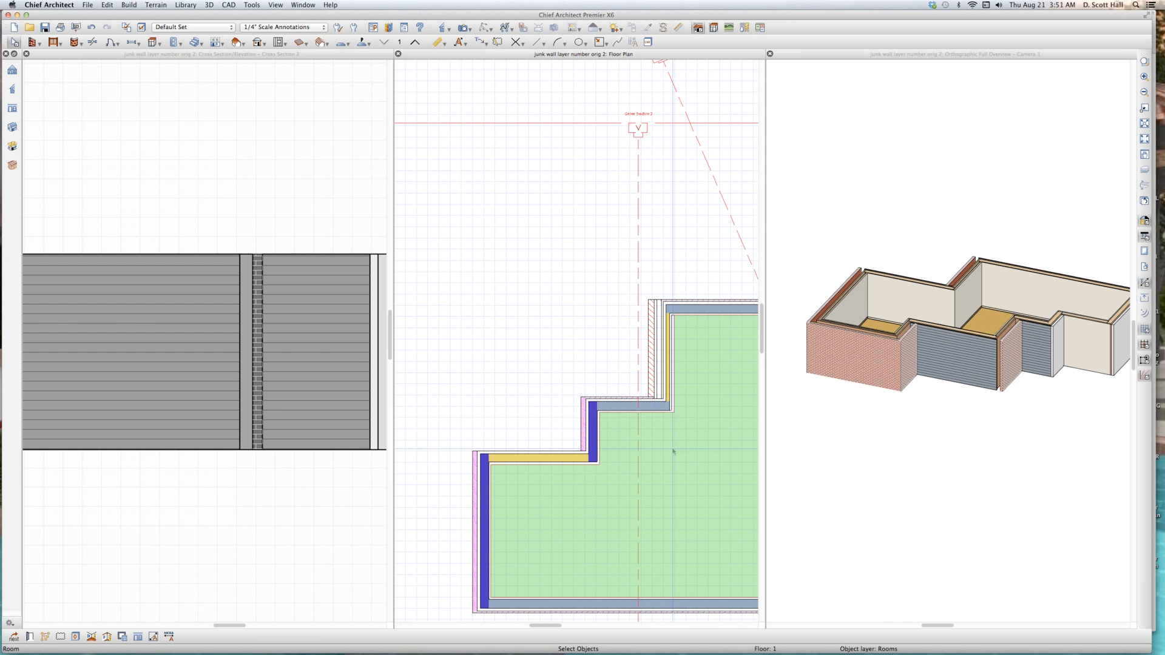
pyautogui.scroll(-3, 674, 451)
pyautogui.scroll(2, 617, 469)
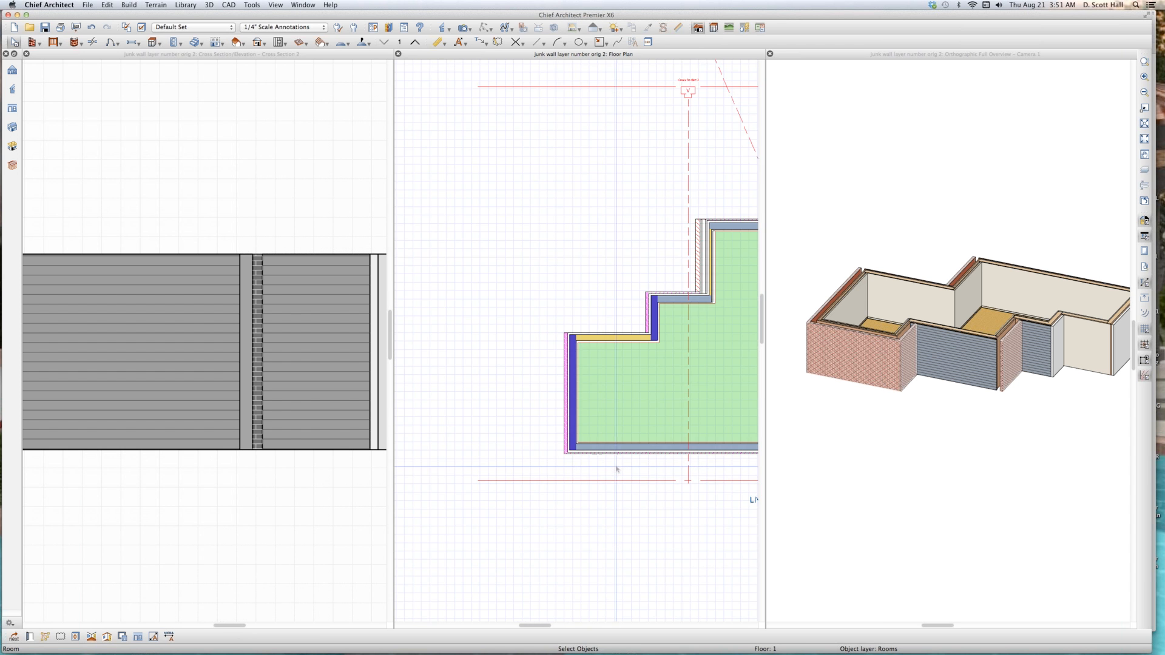
pyautogui.scroll(4, 567, 461)
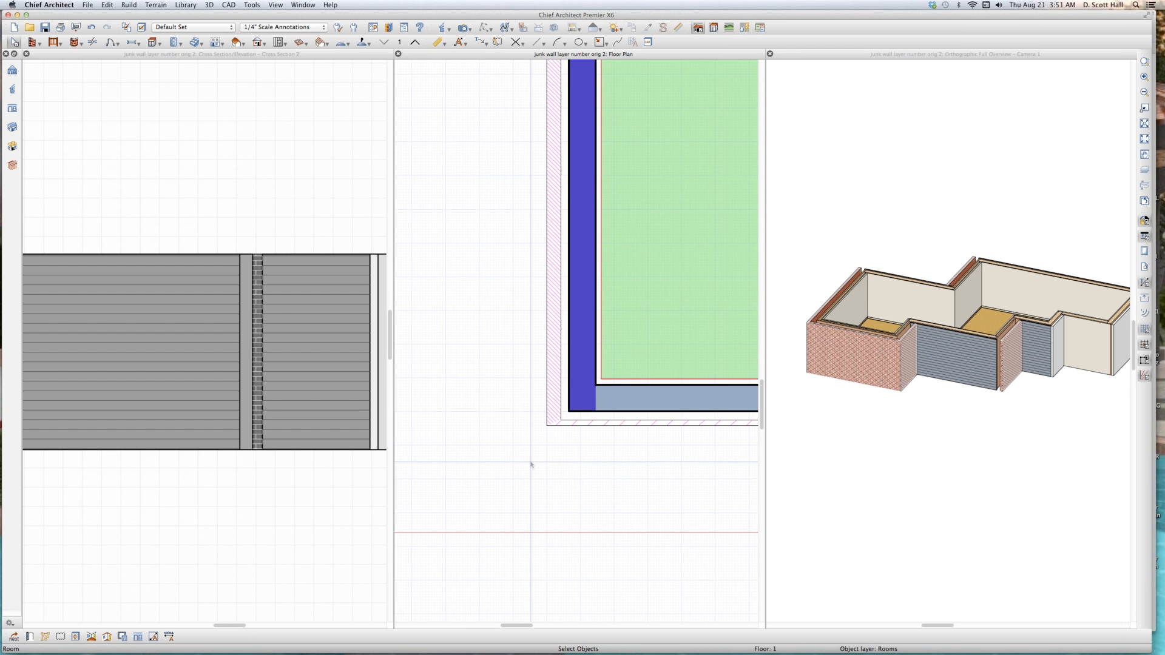
pyautogui.scroll(1, 525, 460)
pyautogui.scroll(1, 525, 460)
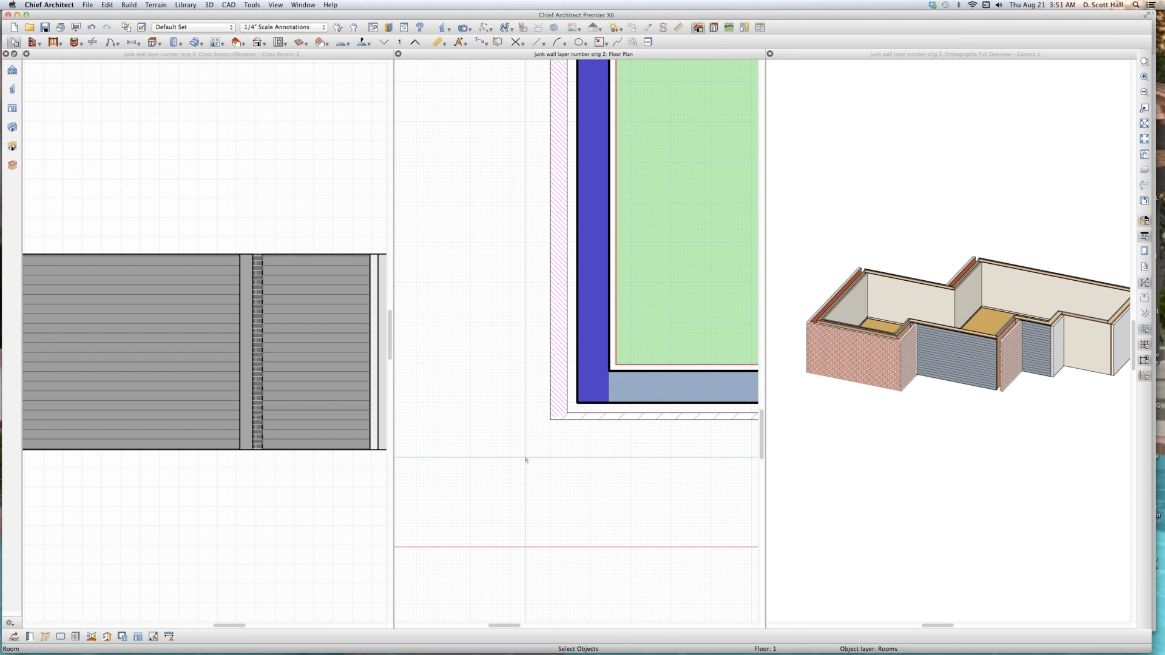
pyautogui.click(525, 440)
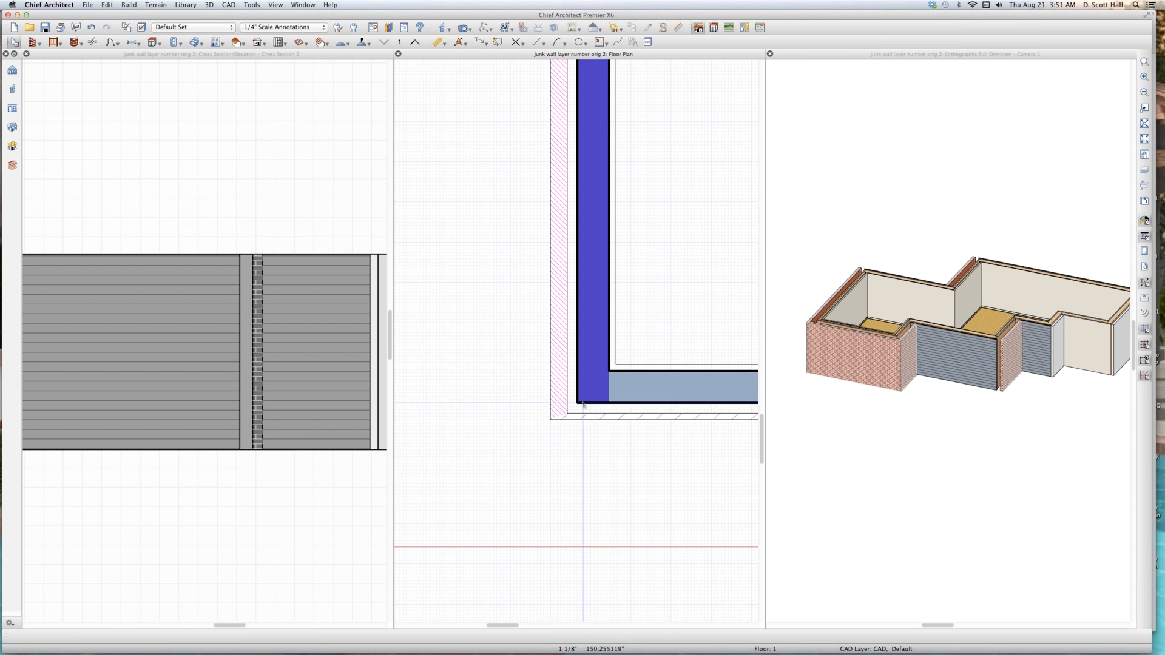
pyautogui.scroll(2, 584, 394)
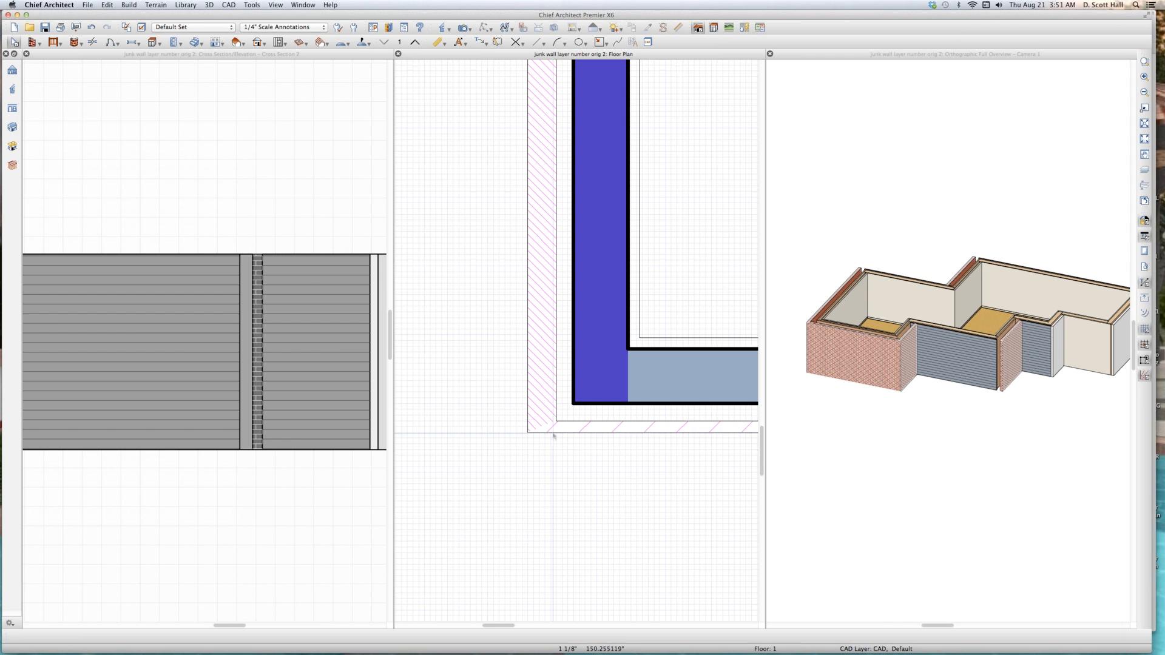
# - Orbit the 3D overview to a steep view from above and show the whole building in the floor plan
pyautogui.click(857, 419)
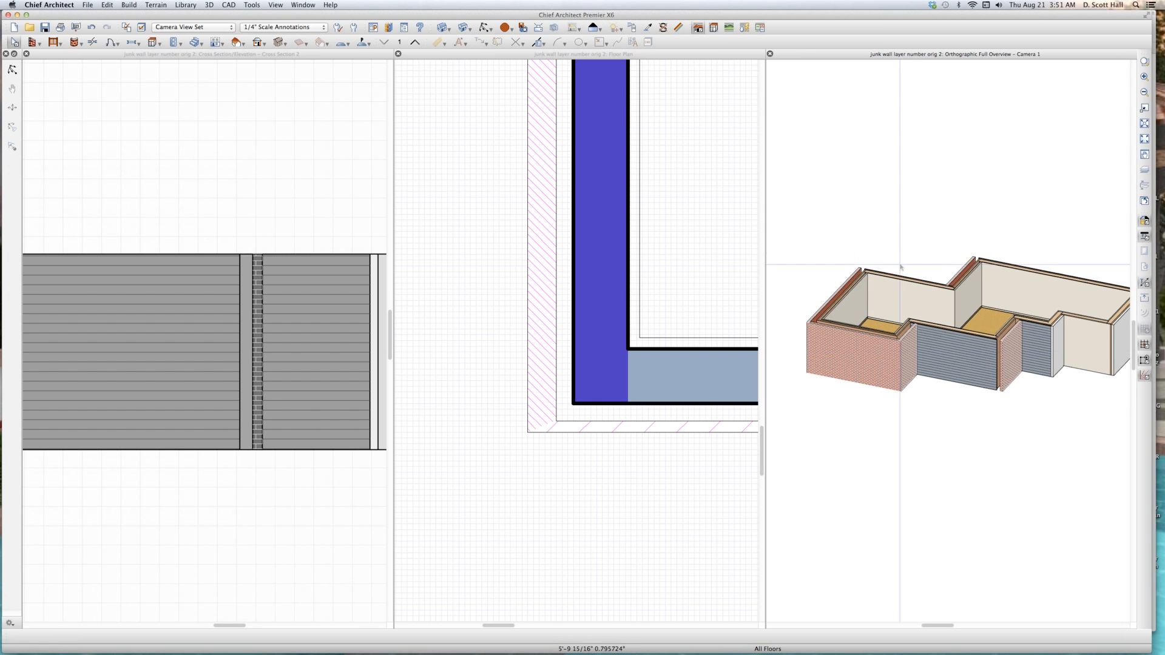
pyautogui.scroll(-3, 901, 267)
pyautogui.scroll(2, 914, 378)
pyautogui.press('o')
pyautogui.moveTo(862, 284); pyautogui.dragTo(914, 341)
pyautogui.click(529, 391)
pyautogui.scroll(-6, 529, 391)
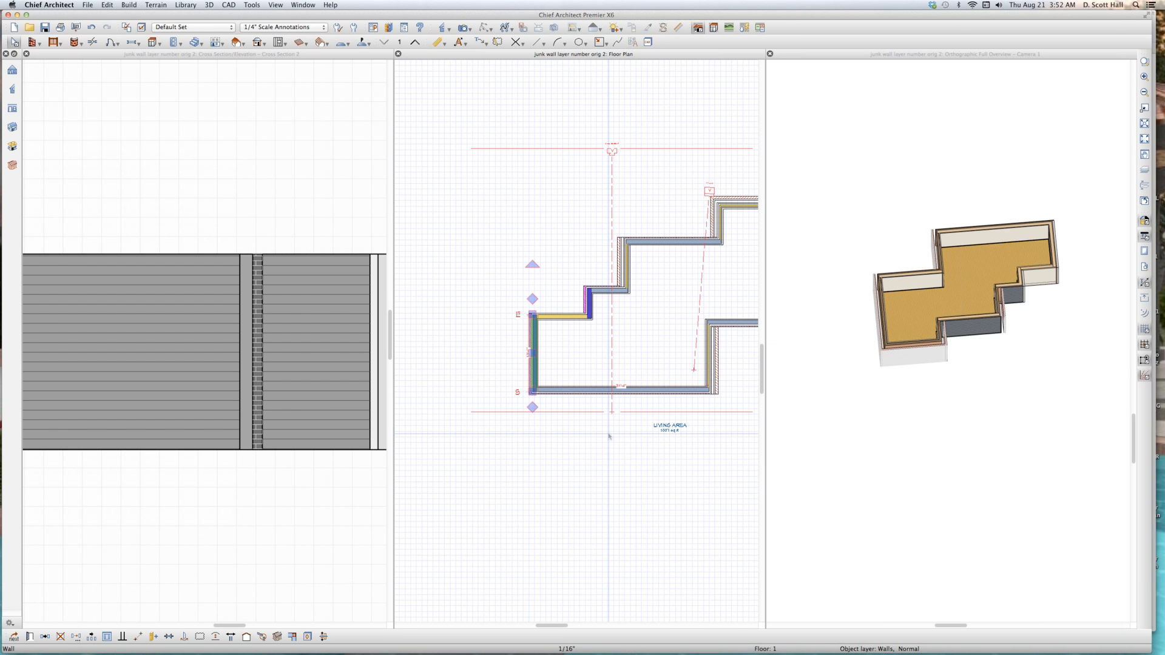
pyautogui.scroll(-3, 603, 435)
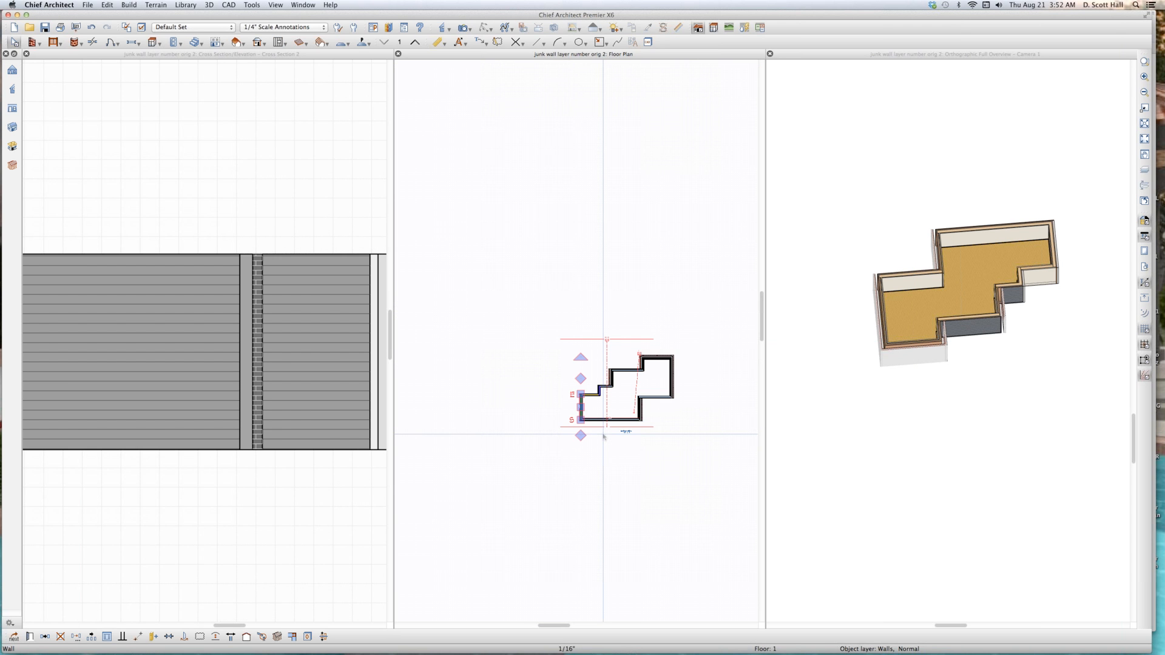
# - Orbit the 3D overview to the outer corner where the plain gray wall meets the long siding wall and examine its layers
pyautogui.click(921, 288)
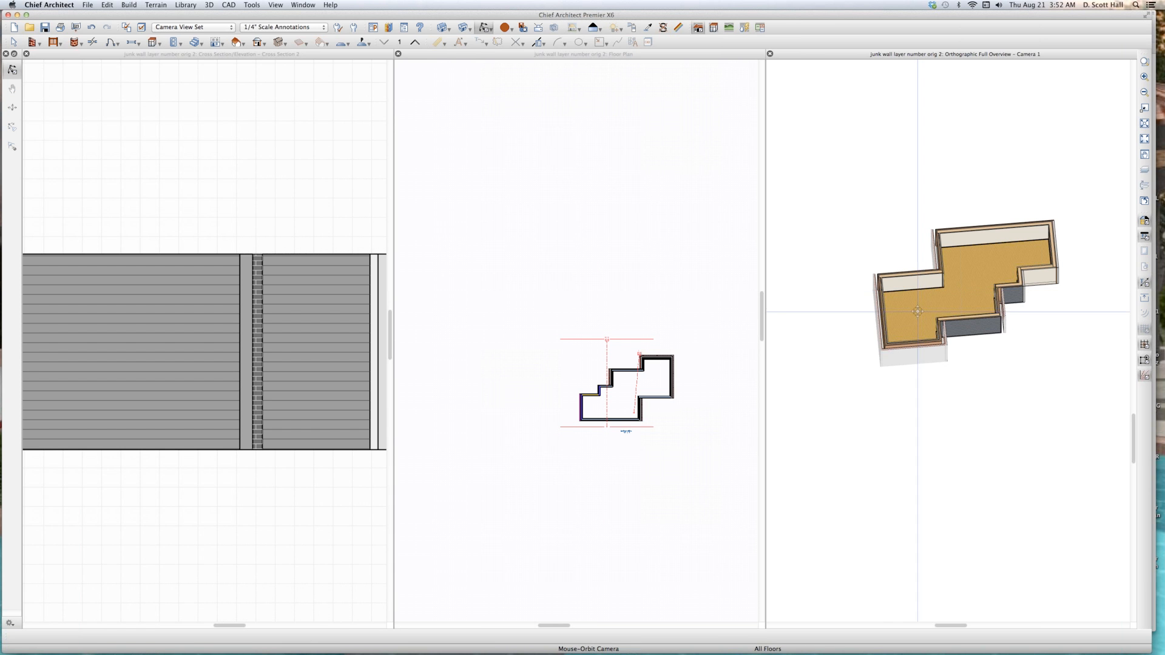
pyautogui.moveTo(917, 312); pyautogui.dragTo(999, 254)
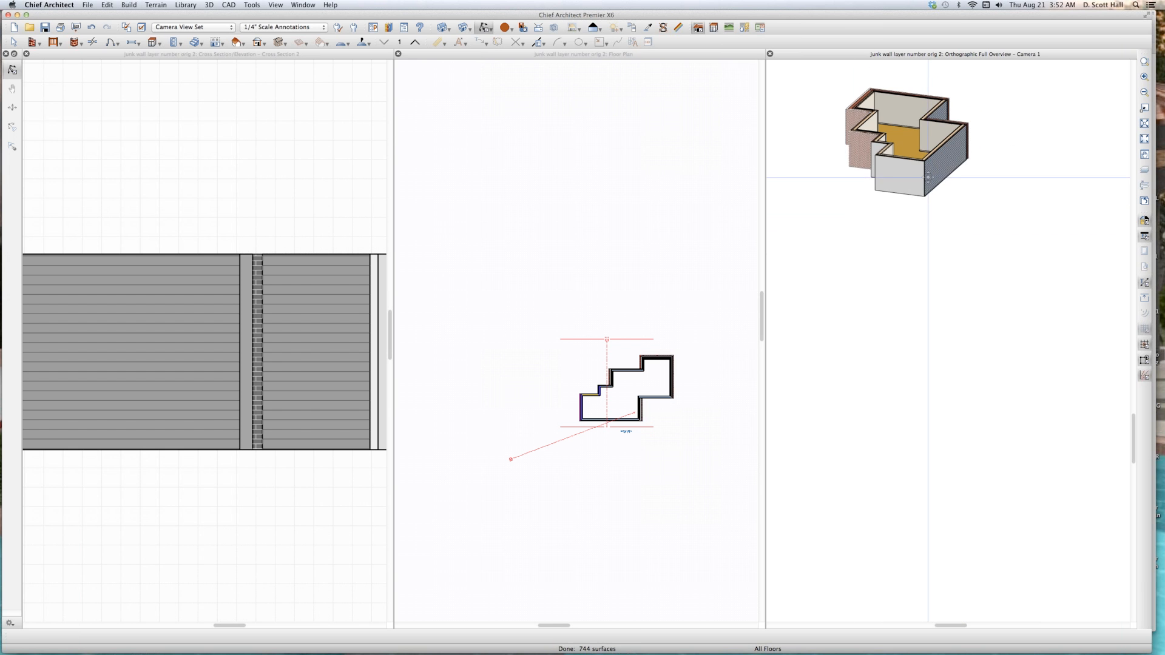
pyautogui.scroll(5, 927, 177)
pyautogui.moveTo(924, 179); pyautogui.dragTo(878, 464)
pyautogui.scroll(4, 879, 464)
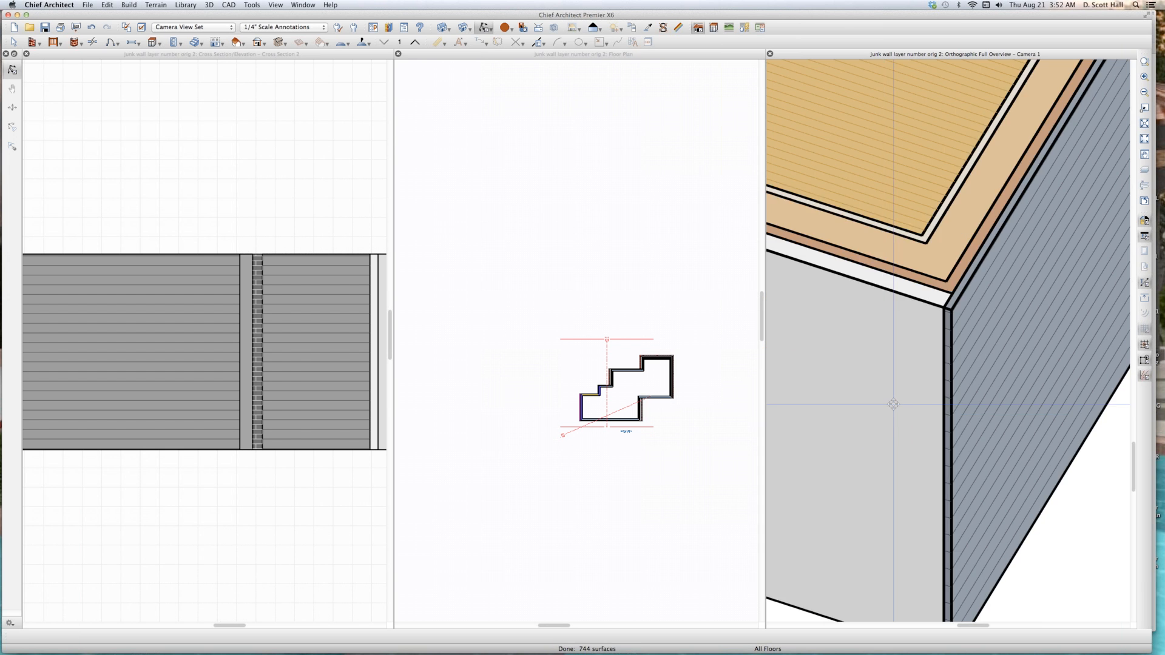
pyautogui.scroll(2, 935, 309)
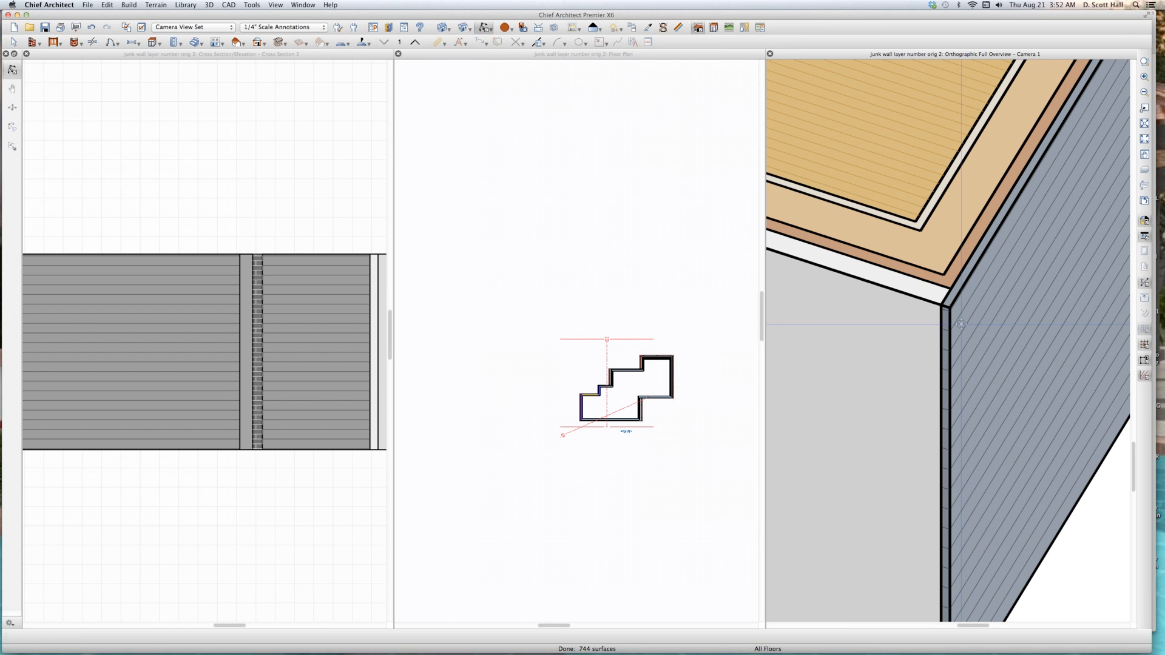
pyautogui.scroll(1, 935, 308)
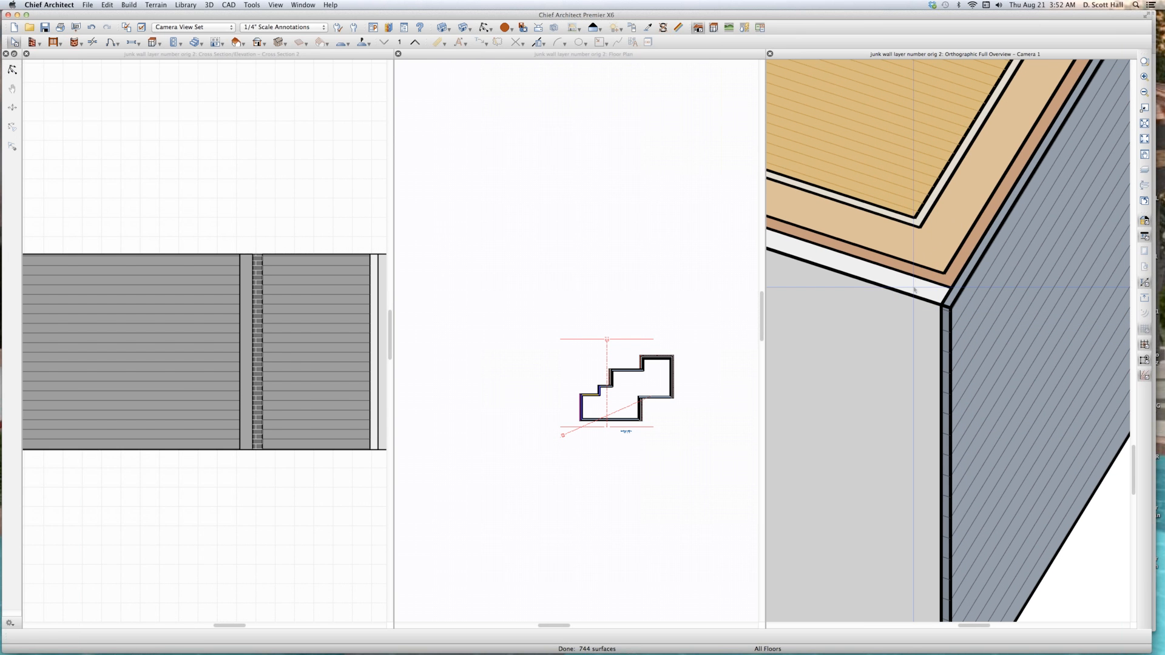
# - Switch the 3D overview to textured standard rendering and inspect the exposed Chief Wrap layer beside the siding edge at the corner
pyautogui.click(914, 290)
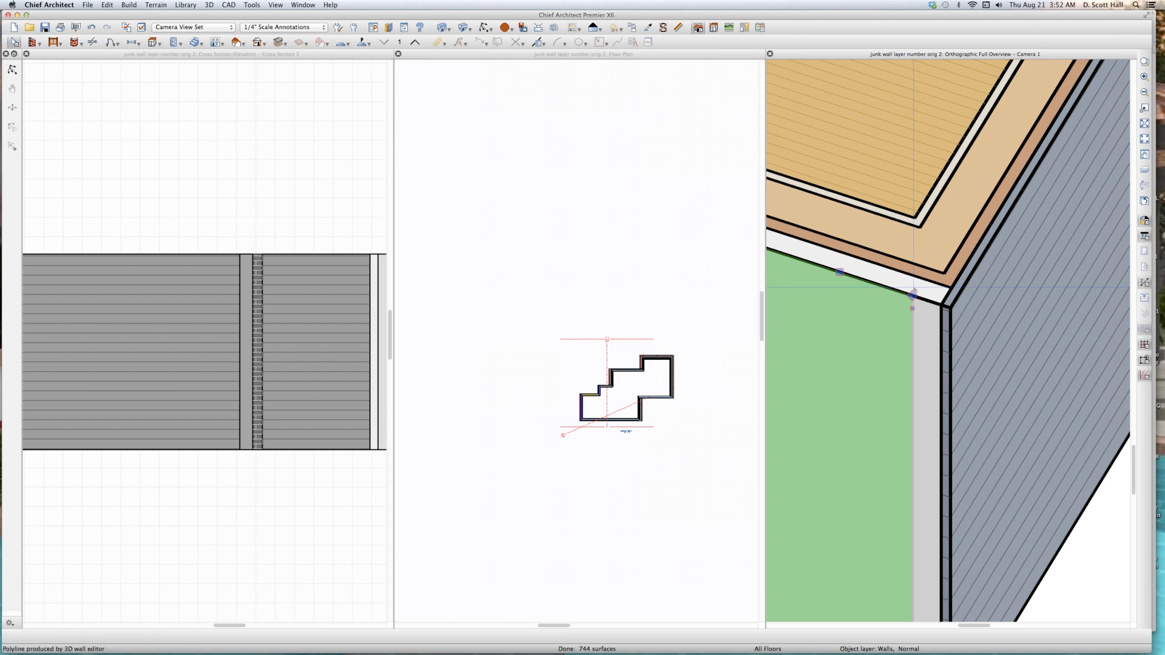
pyautogui.click(853, 337)
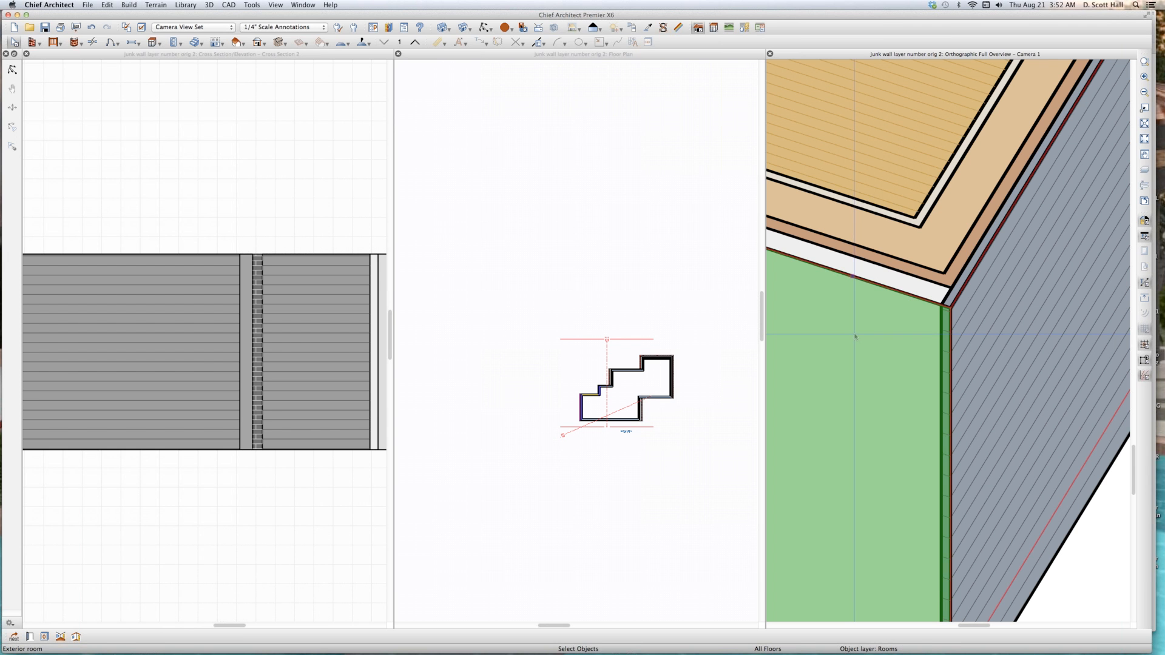
pyautogui.press('v')
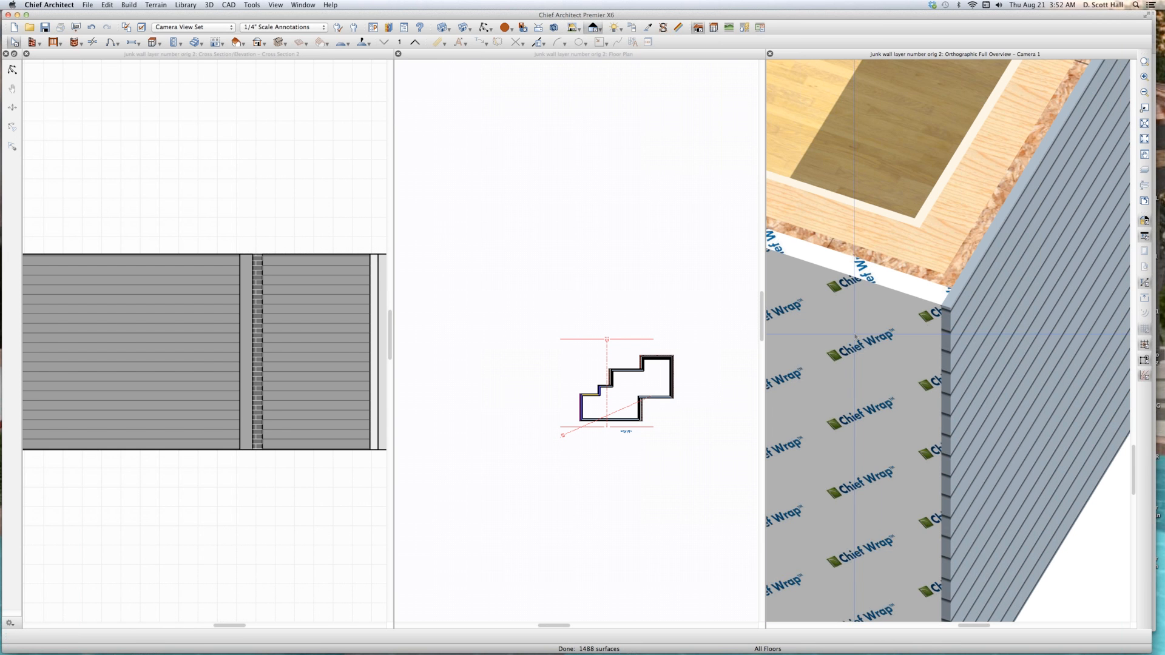
pyautogui.click(874, 327)
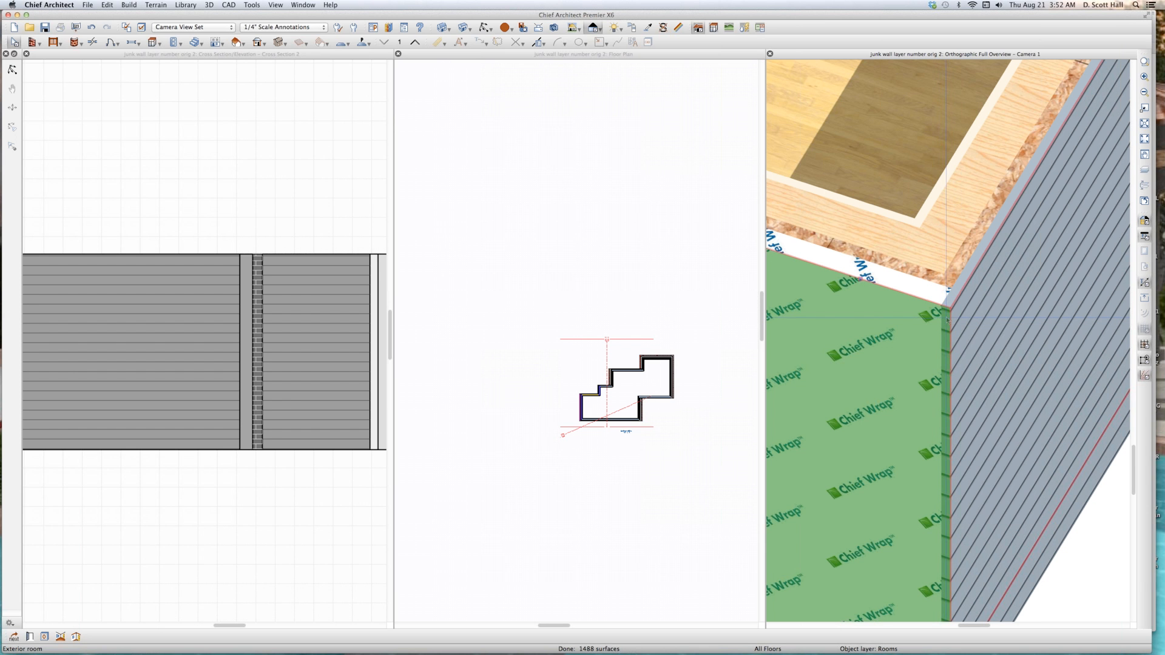
pyautogui.press('Escape')
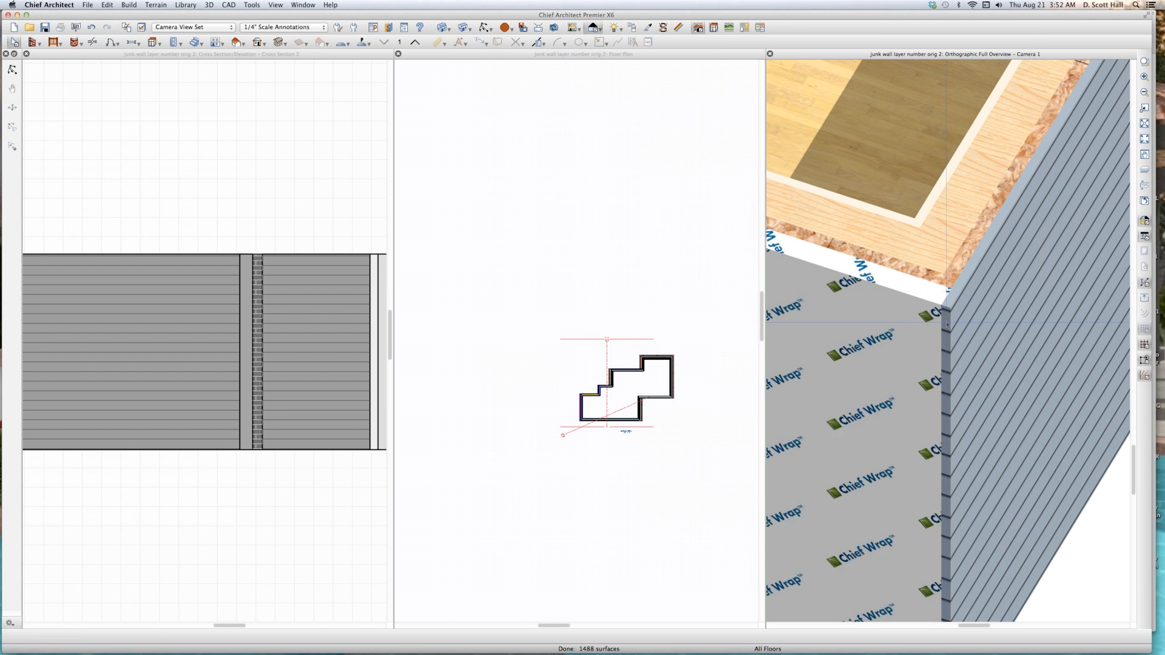
pyautogui.scroll(2, 945, 322)
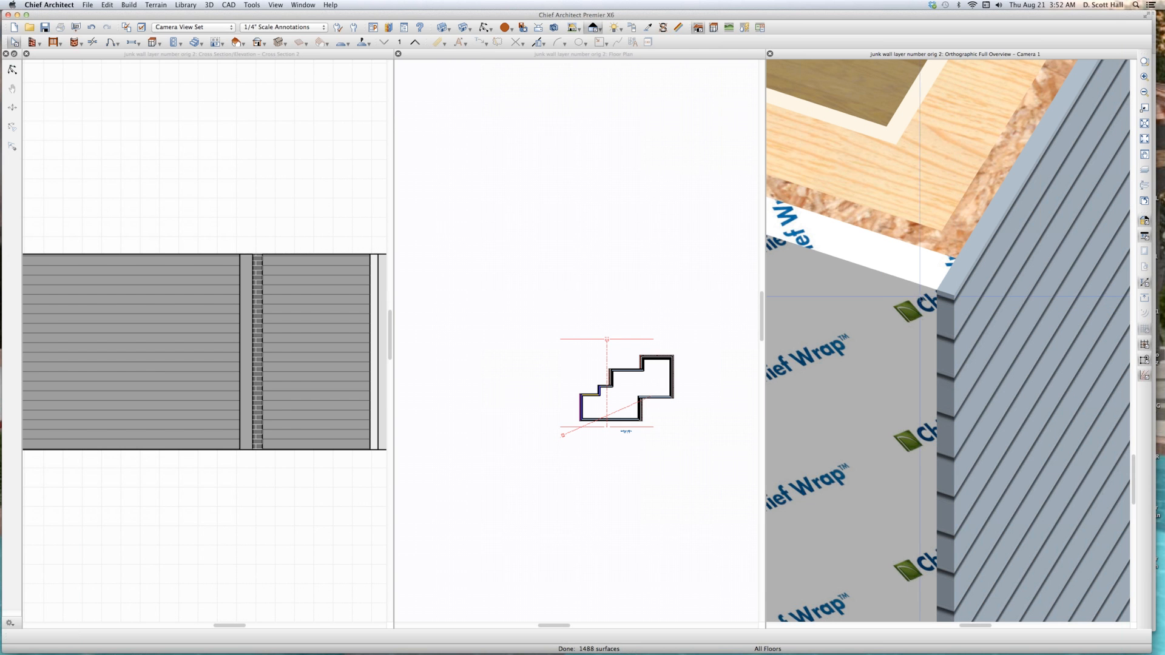
# - Set the long purple Siding-6, Copy wall as a through wall at both its start and its end
pyautogui.click(629, 487)
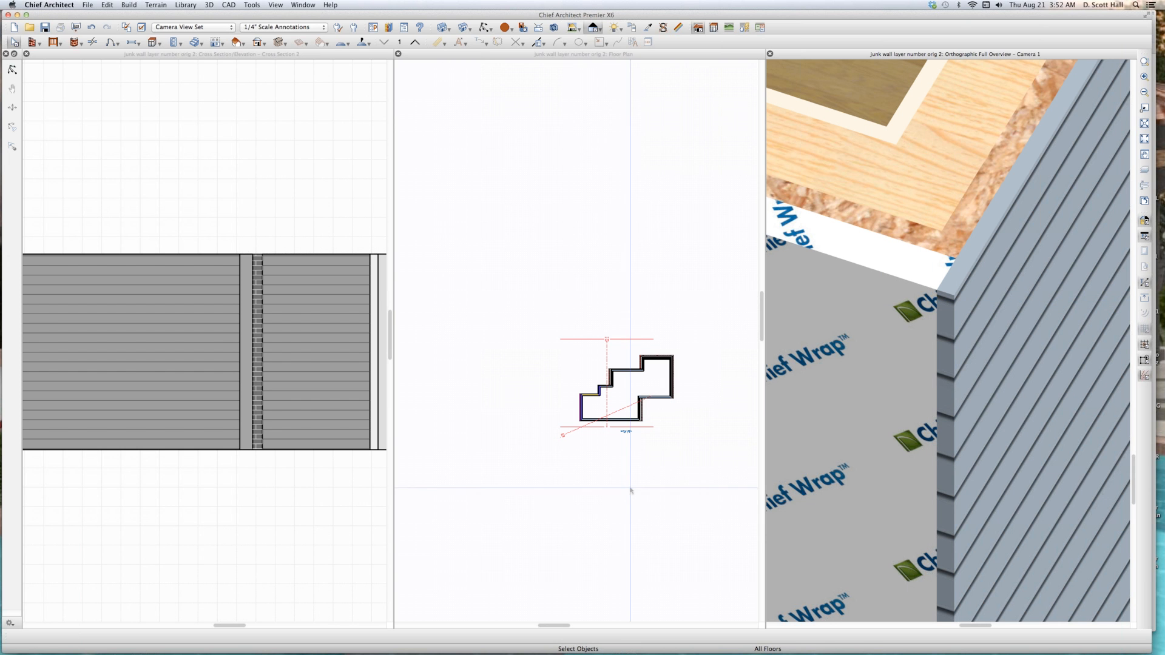
pyautogui.scroll(5, 571, 373)
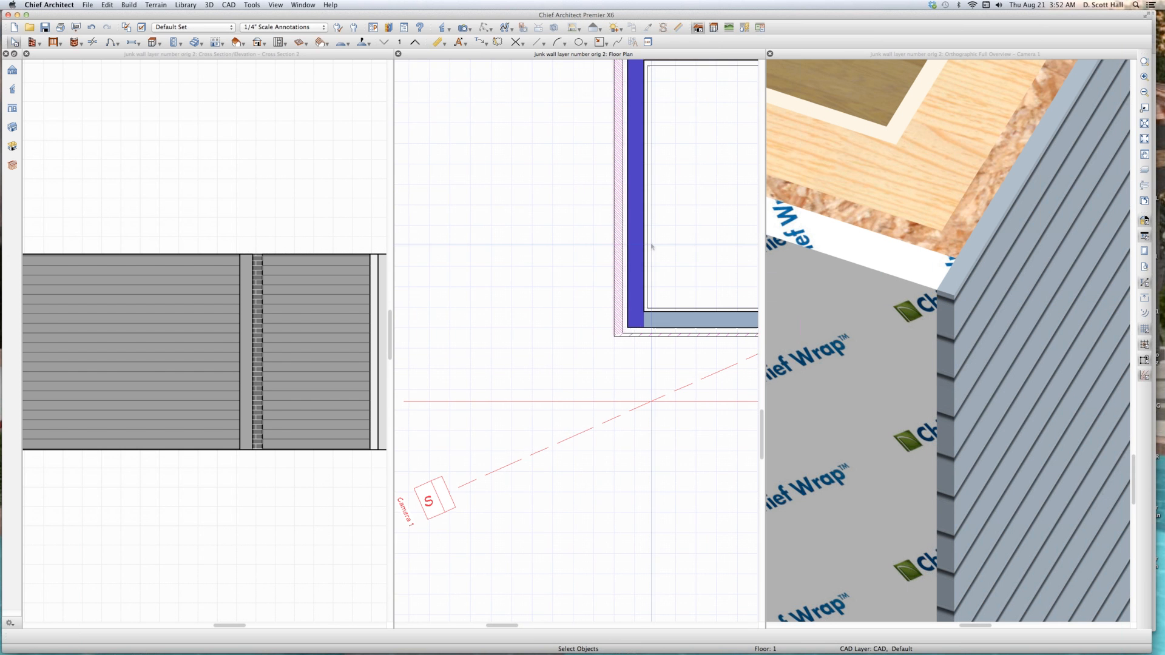
pyautogui.scroll(3, 668, 285)
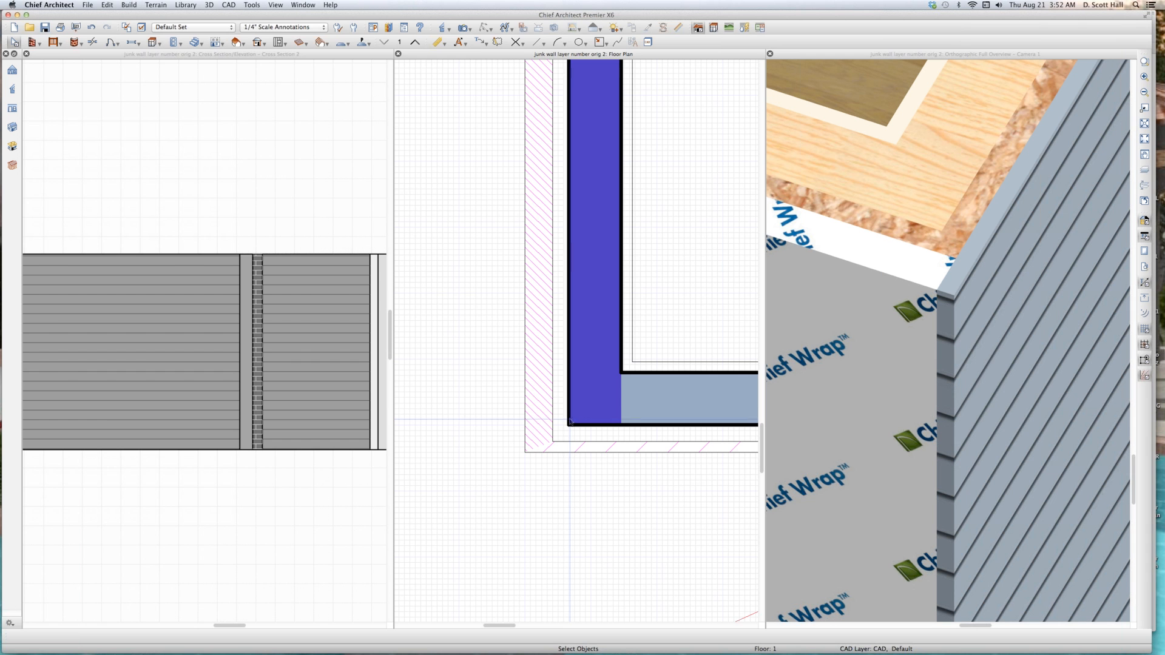
pyautogui.click(600, 304)
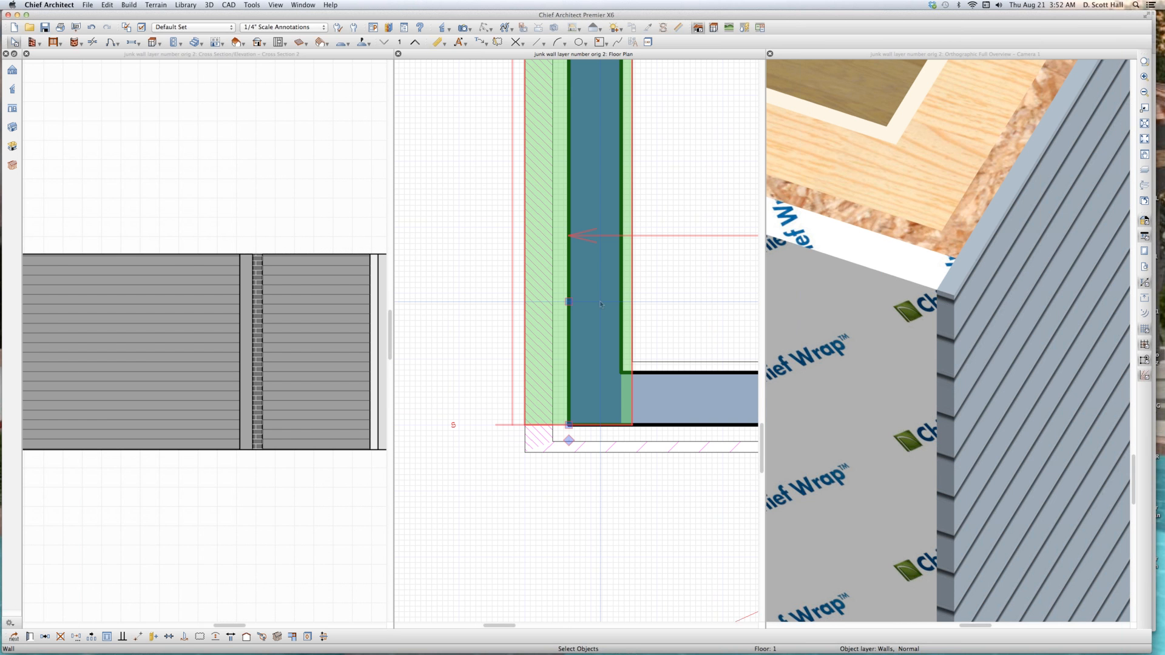
pyautogui.doubleClick(599, 301)
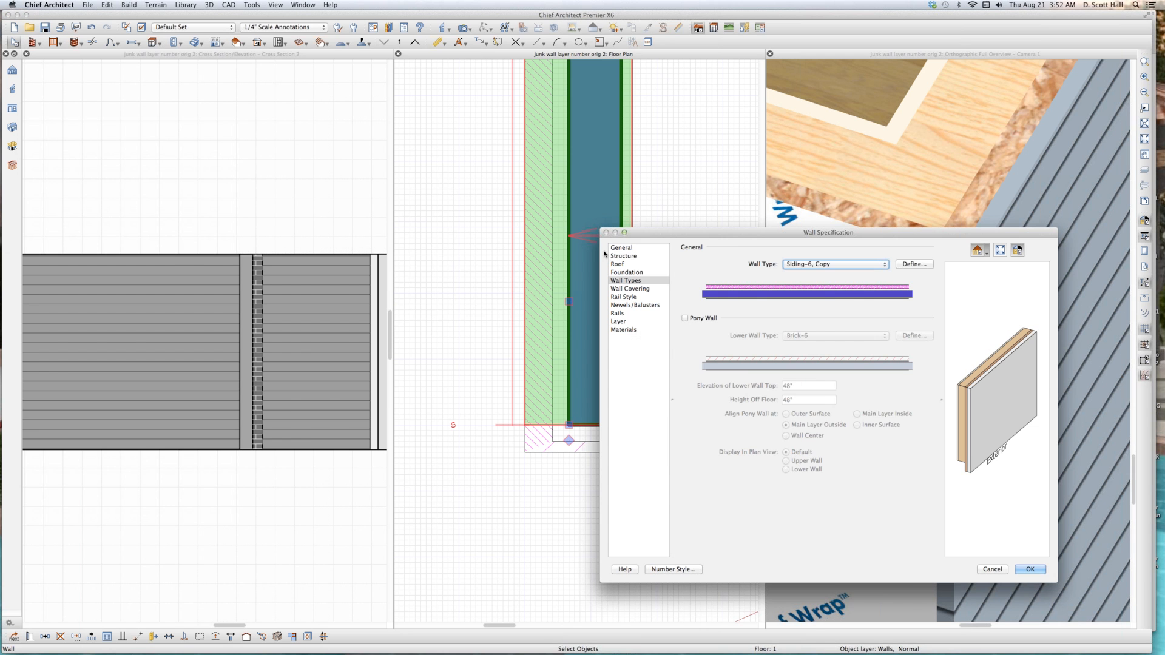
pyautogui.click(624, 256)
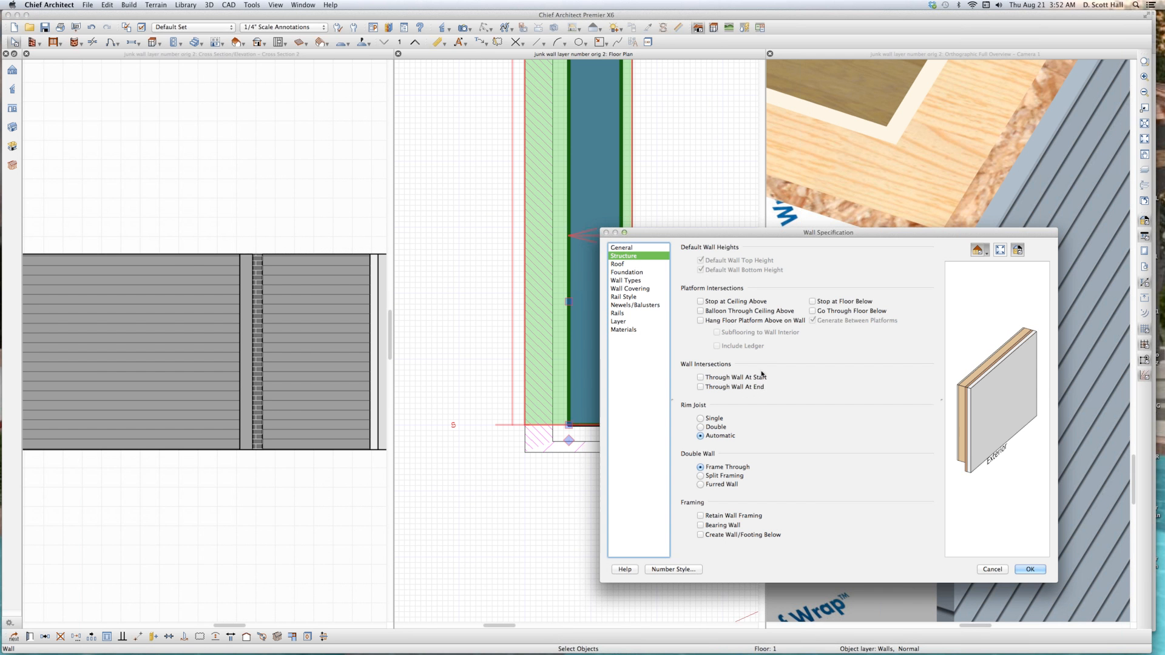
pyautogui.click(761, 388)
pyautogui.click(763, 378)
pyautogui.moveTo(774, 228); pyautogui.dragTo(347, 180)
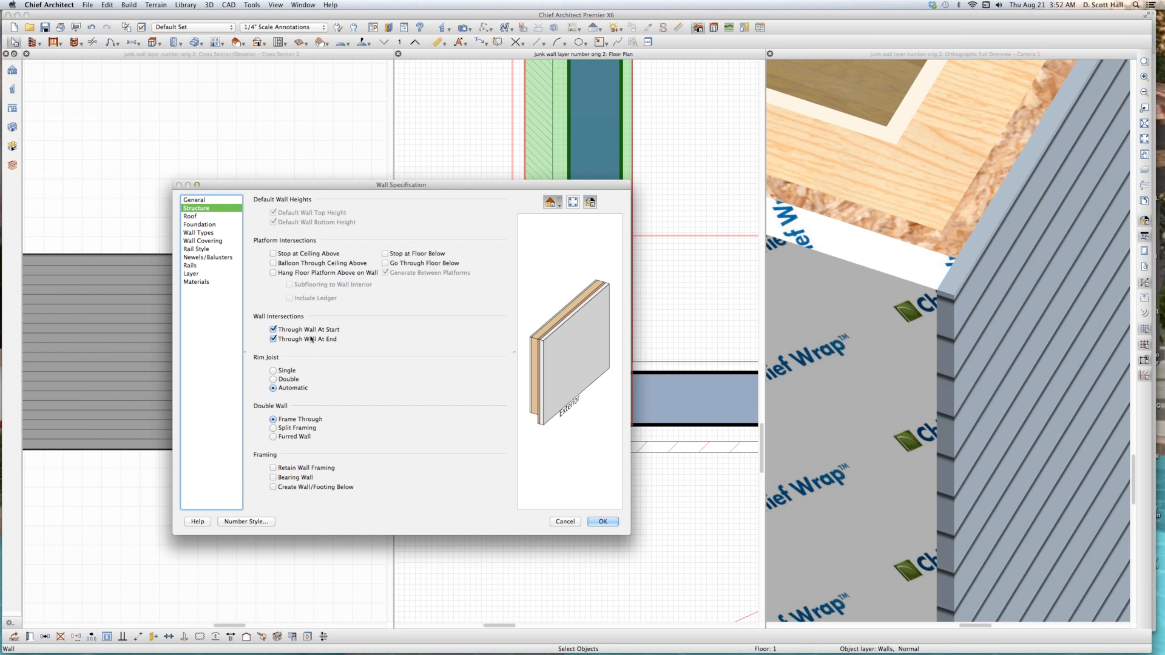
pyautogui.click(605, 522)
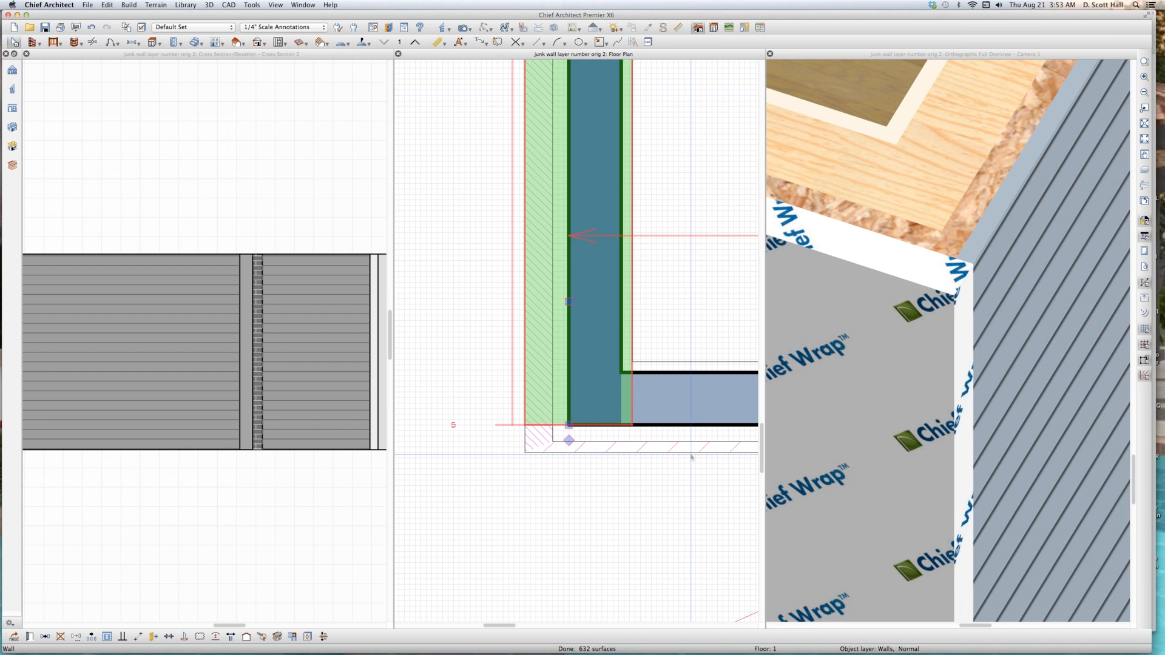
# - Set the long blue-gray wall meeting it at the lower corner as a through wall at start and end
pyautogui.click(690, 400)
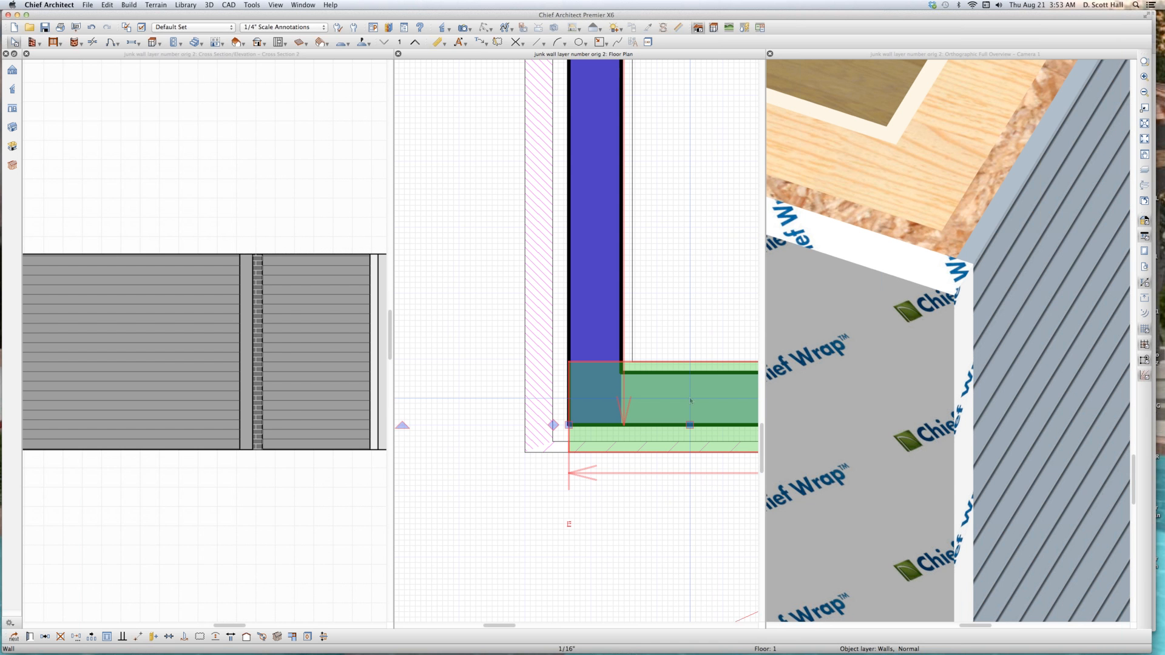
pyautogui.doubleClick(690, 398)
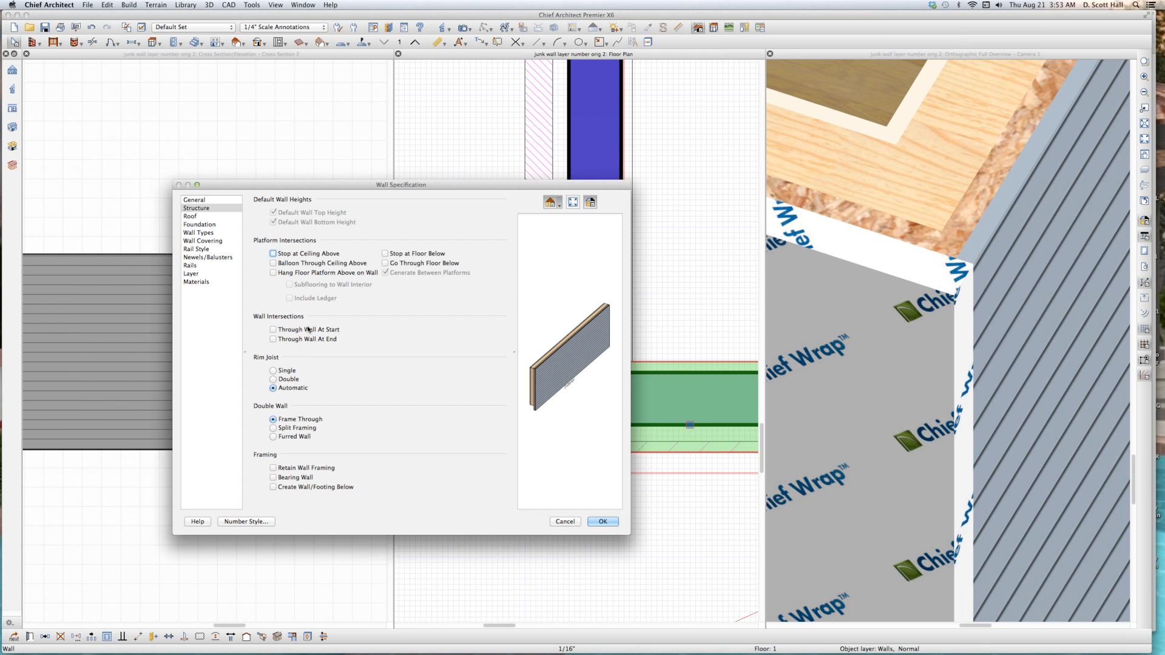
pyautogui.click(309, 338)
pyautogui.click(312, 330)
pyautogui.press('Return')
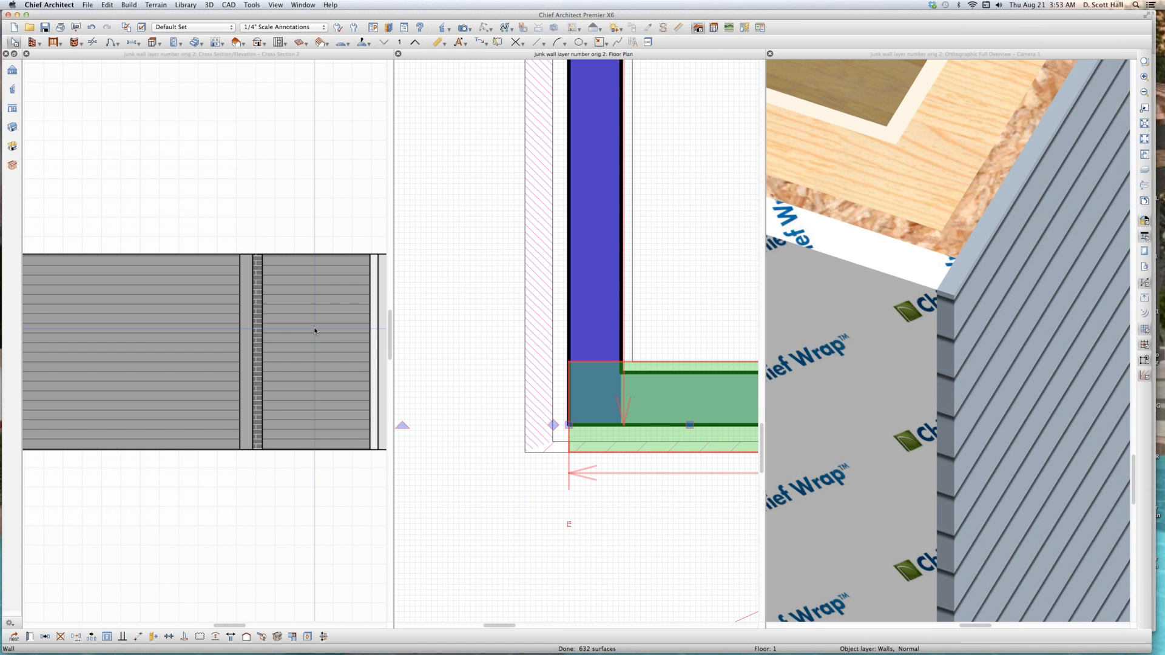
# - Edit the purple wall's layer intersections so its hatched outer layer runs through to the outer face of the blue-gray wall
pyautogui.click(612, 292)
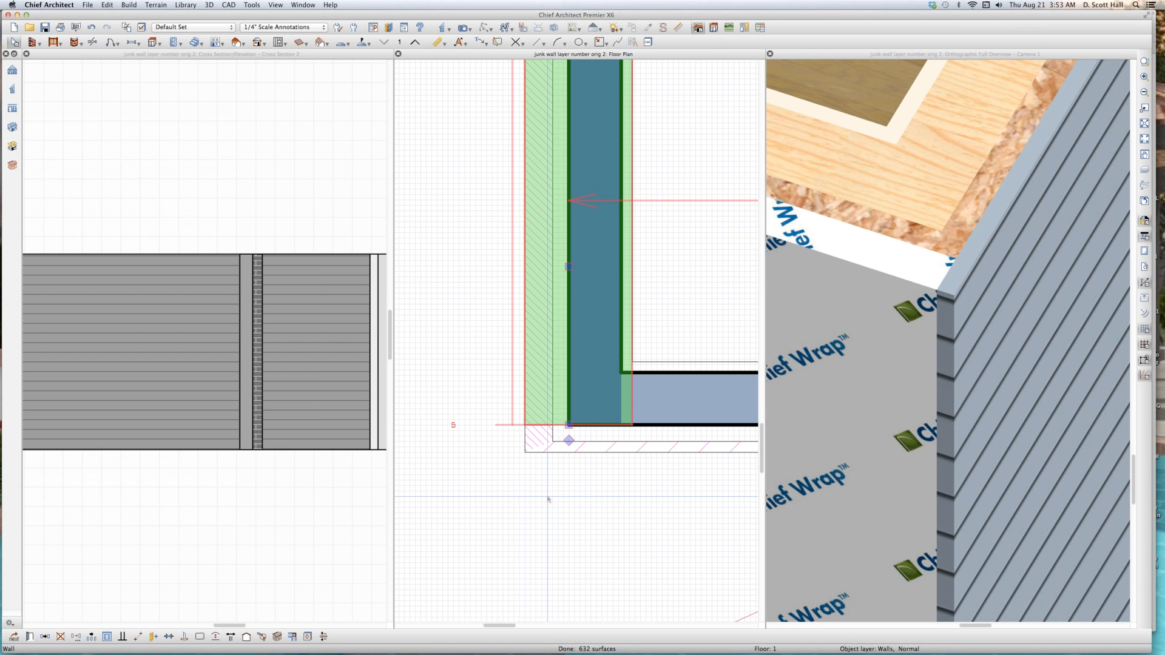
pyautogui.scroll(3, 548, 499)
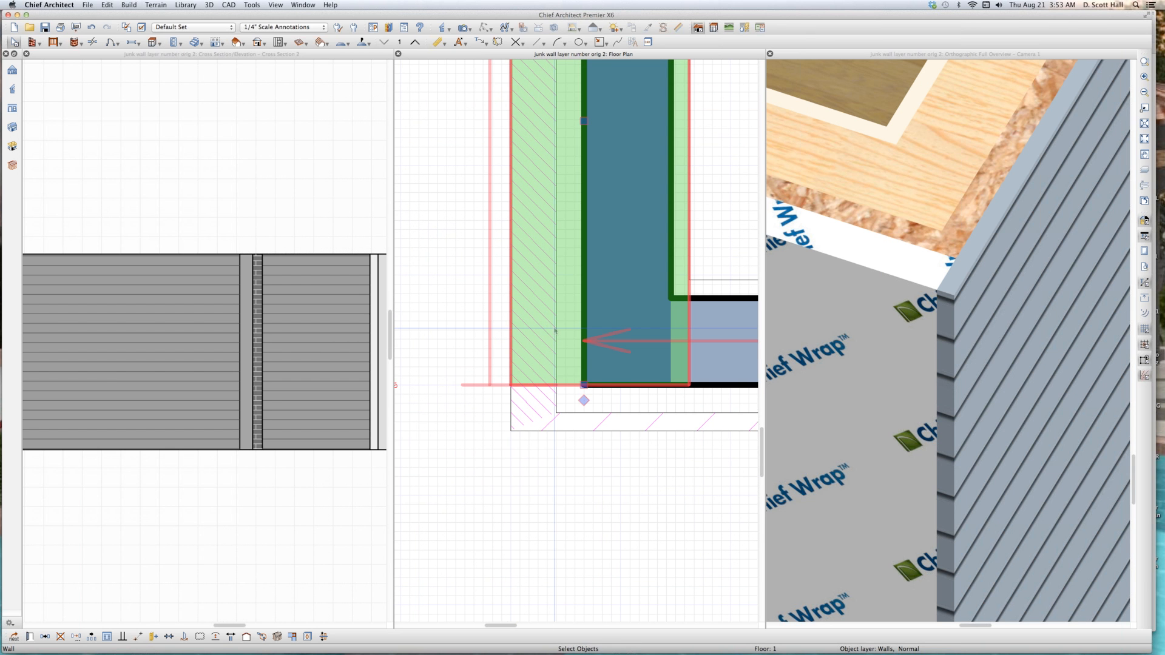
pyautogui.click(501, 450)
pyautogui.scroll(3, 541, 370)
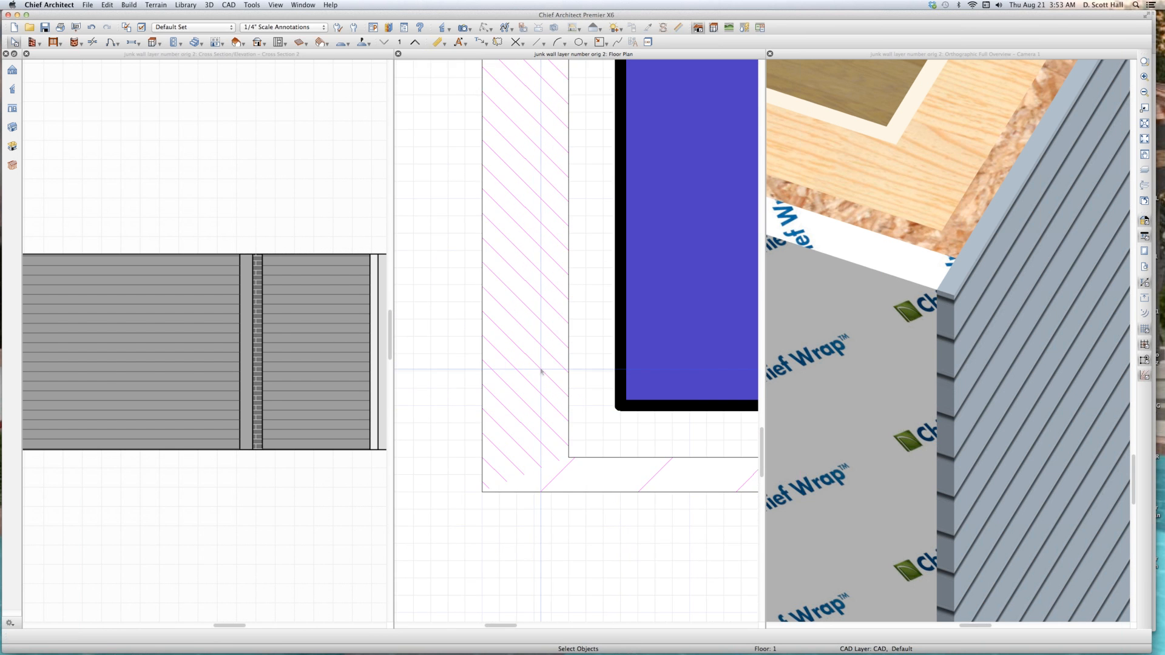
pyautogui.scroll(-3, 531, 452)
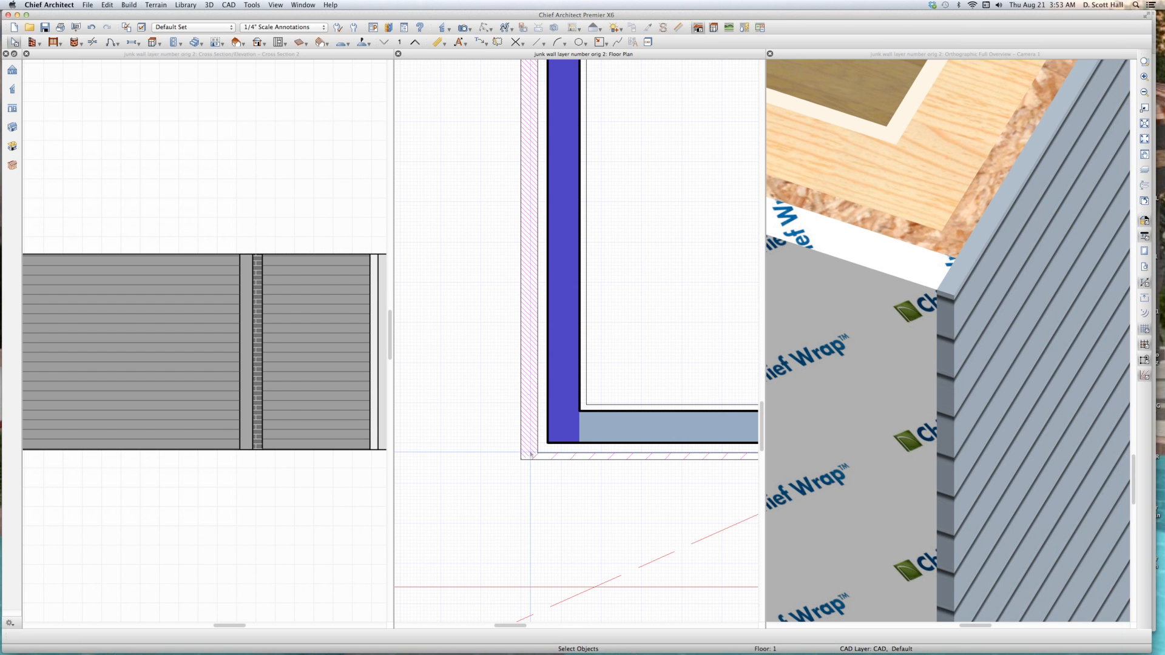
pyautogui.click(559, 349)
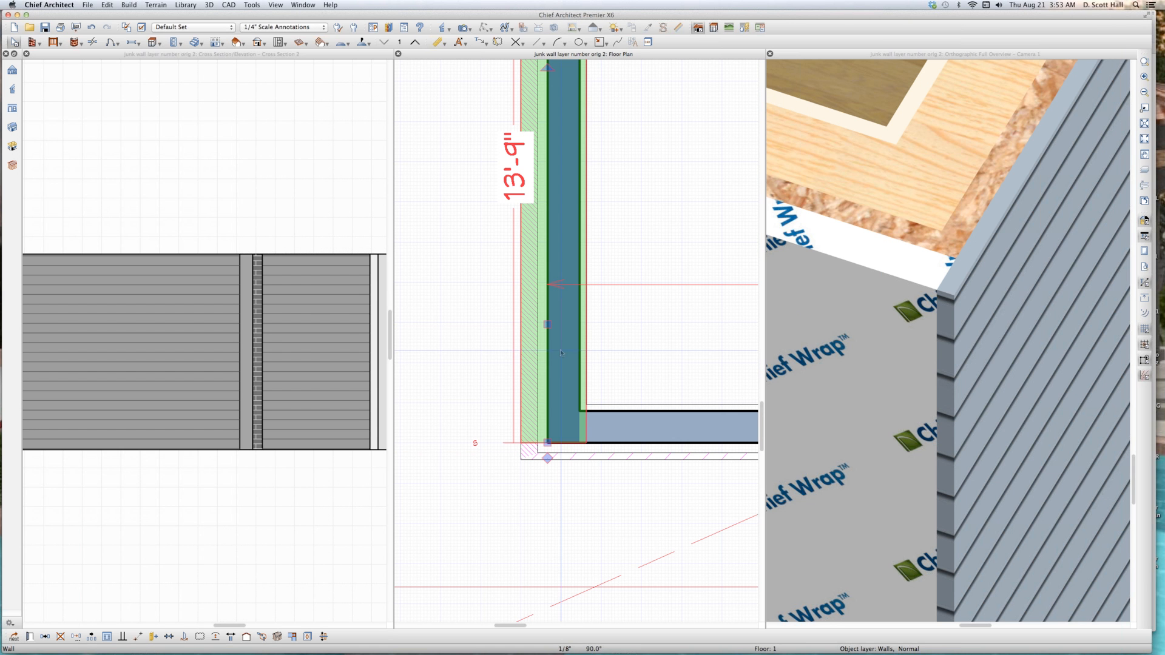
pyautogui.rightClick(578, 290)
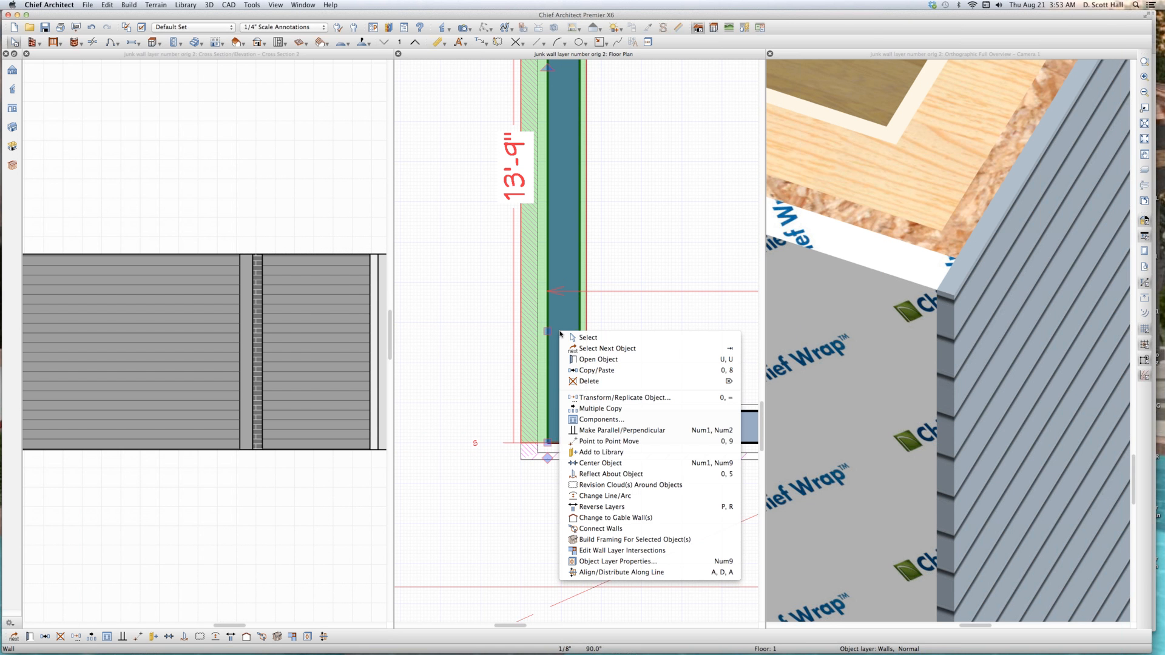
pyautogui.click(585, 551)
pyautogui.scroll(4, 529, 456)
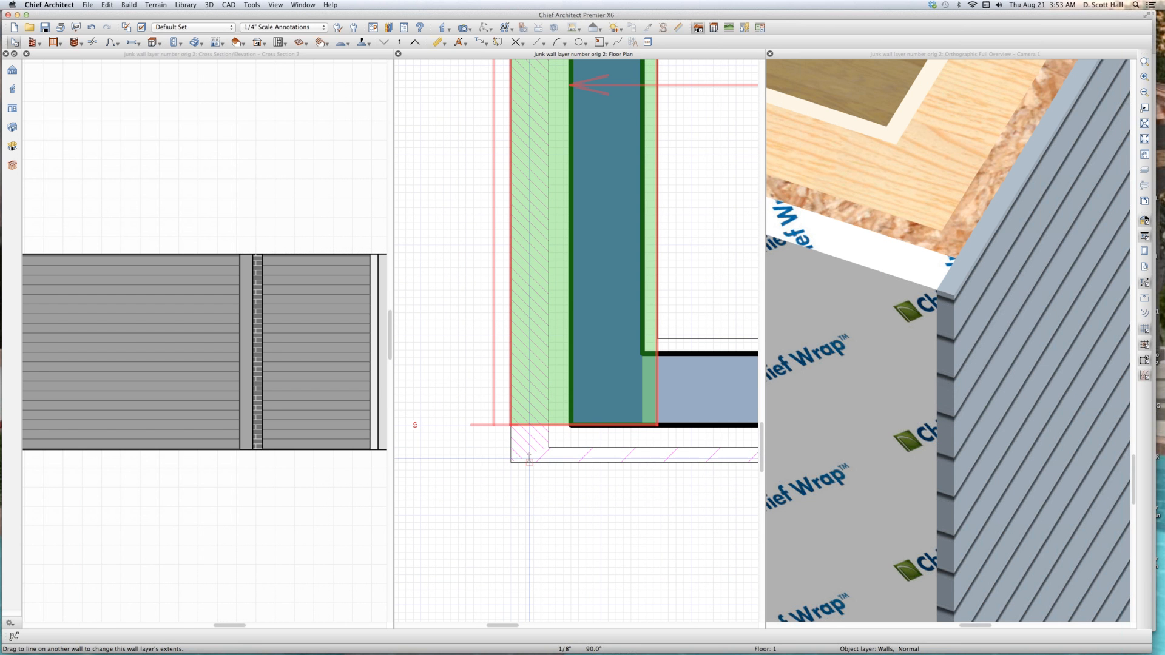
pyautogui.moveTo(529, 454); pyautogui.dragTo(527, 500)
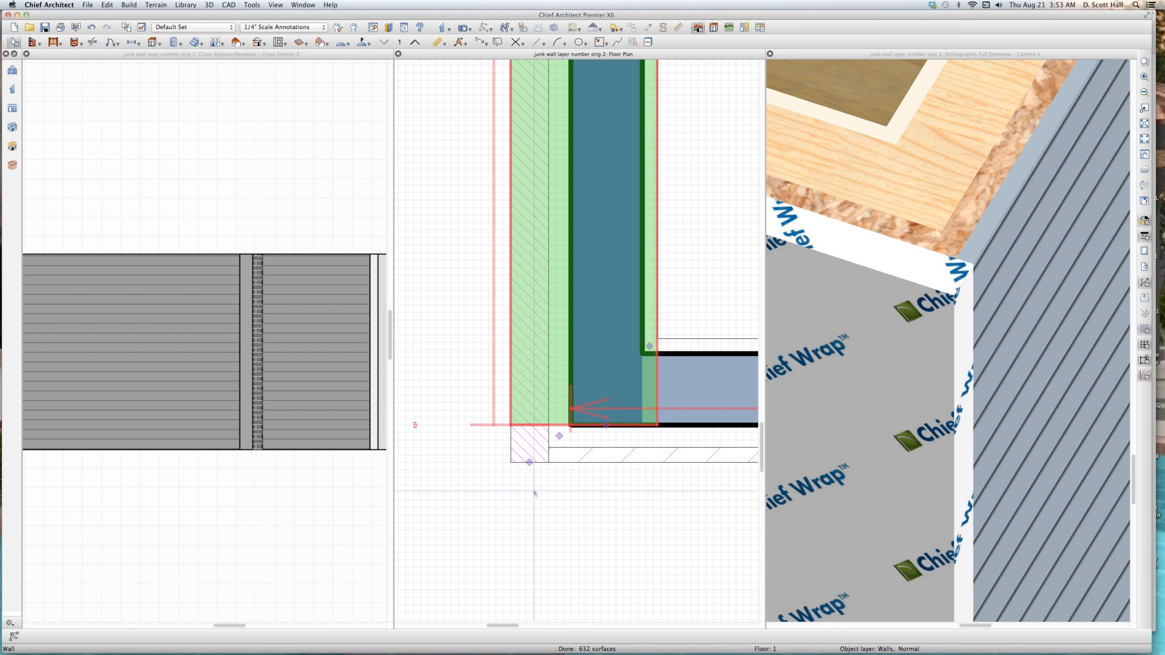
# - Edit the blue-gray wall's layer intersections so its siding layer extends across the purple wall's outer layer to its outer face
pyautogui.rightClick(695, 375)
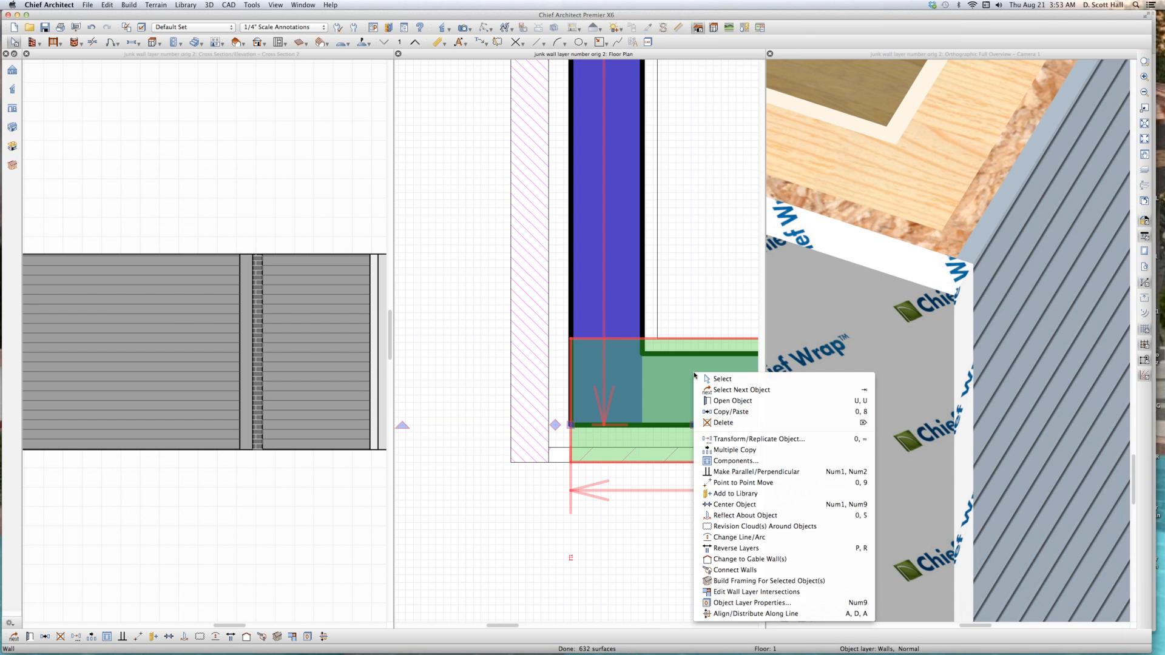
pyautogui.click(553, 517)
pyautogui.scroll(4, 517, 460)
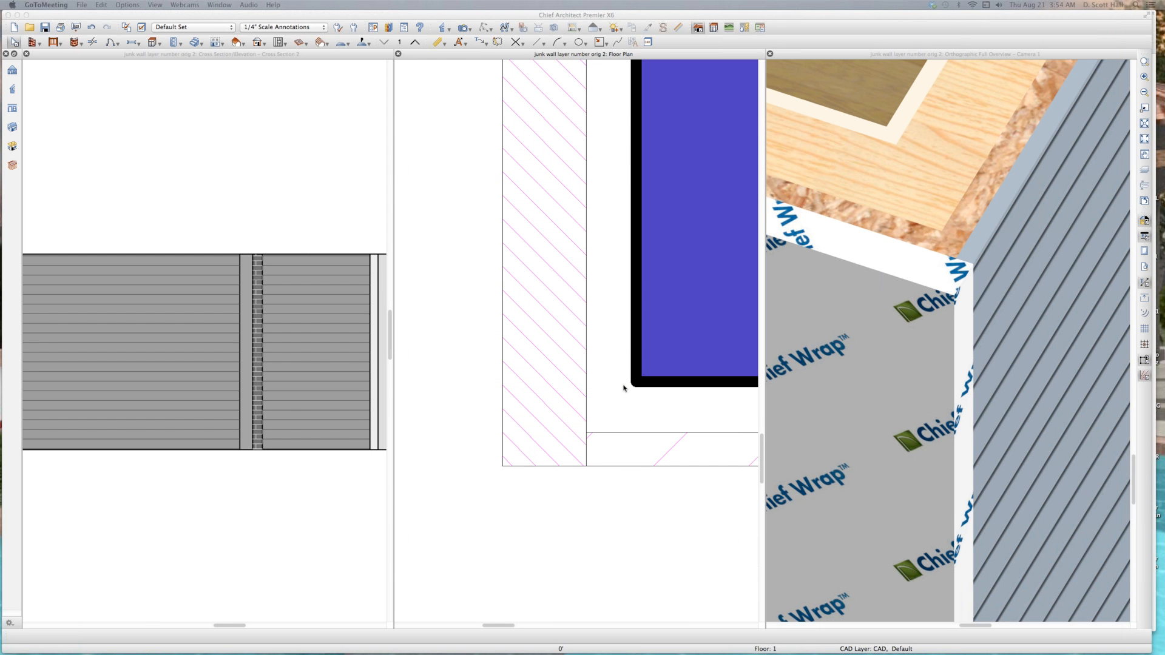
pyautogui.click(567, 415)
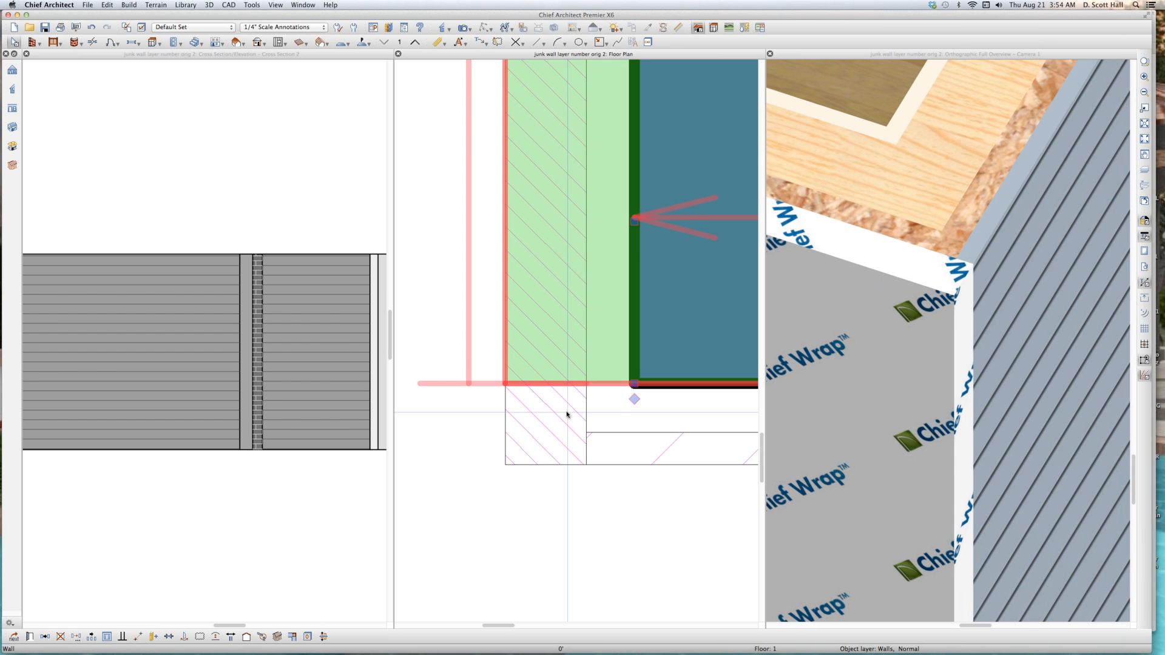
pyautogui.scroll(-3, 565, 332)
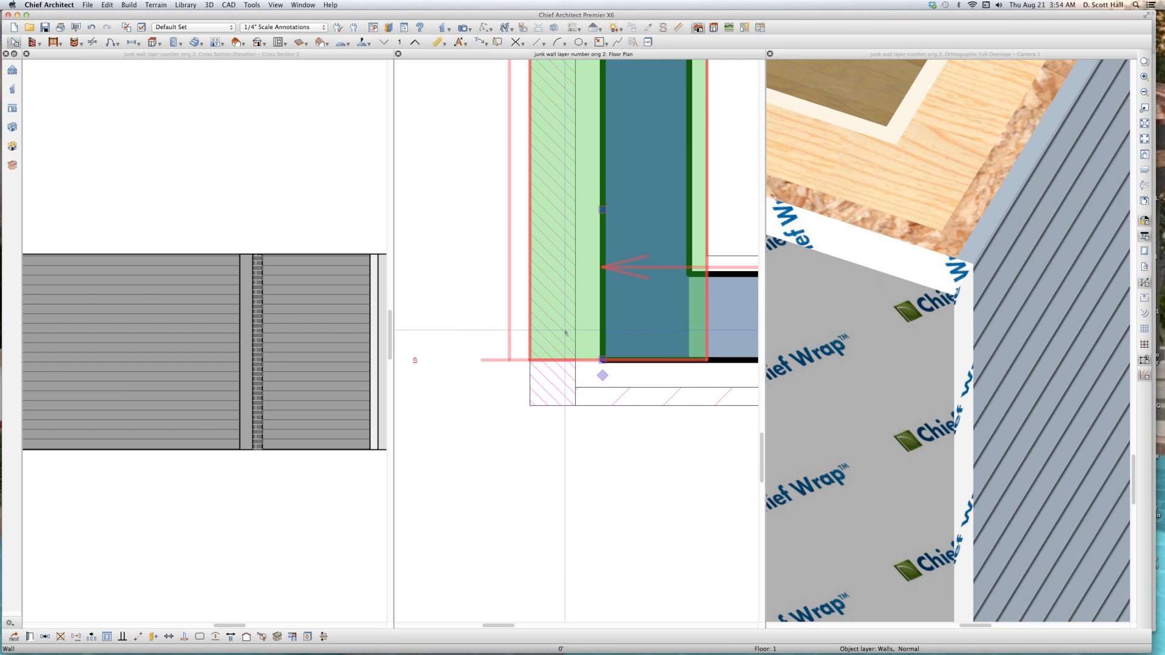
pyautogui.rightClick(728, 304)
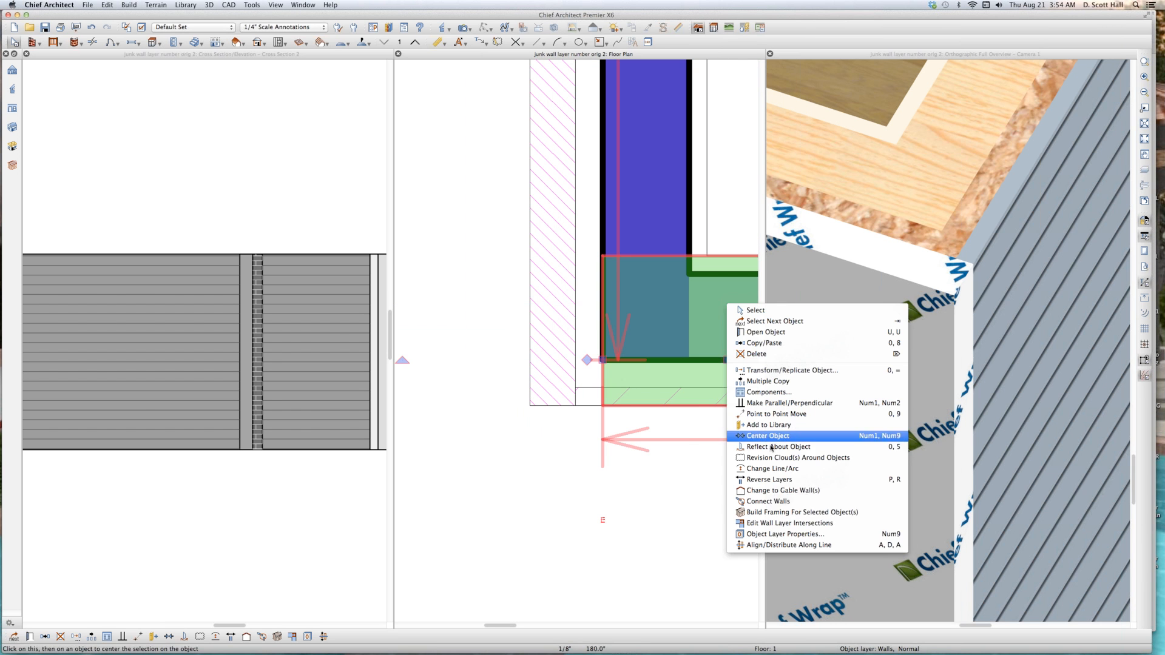
pyautogui.click(789, 523)
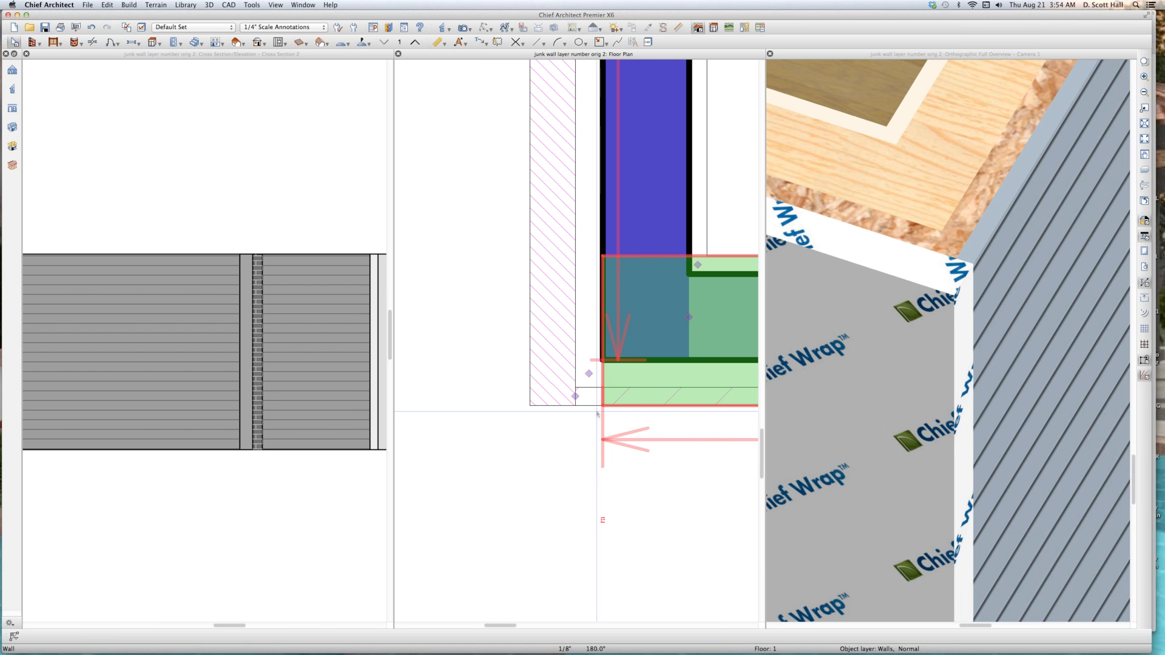
pyautogui.moveTo(576, 396); pyautogui.dragTo(543, 398)
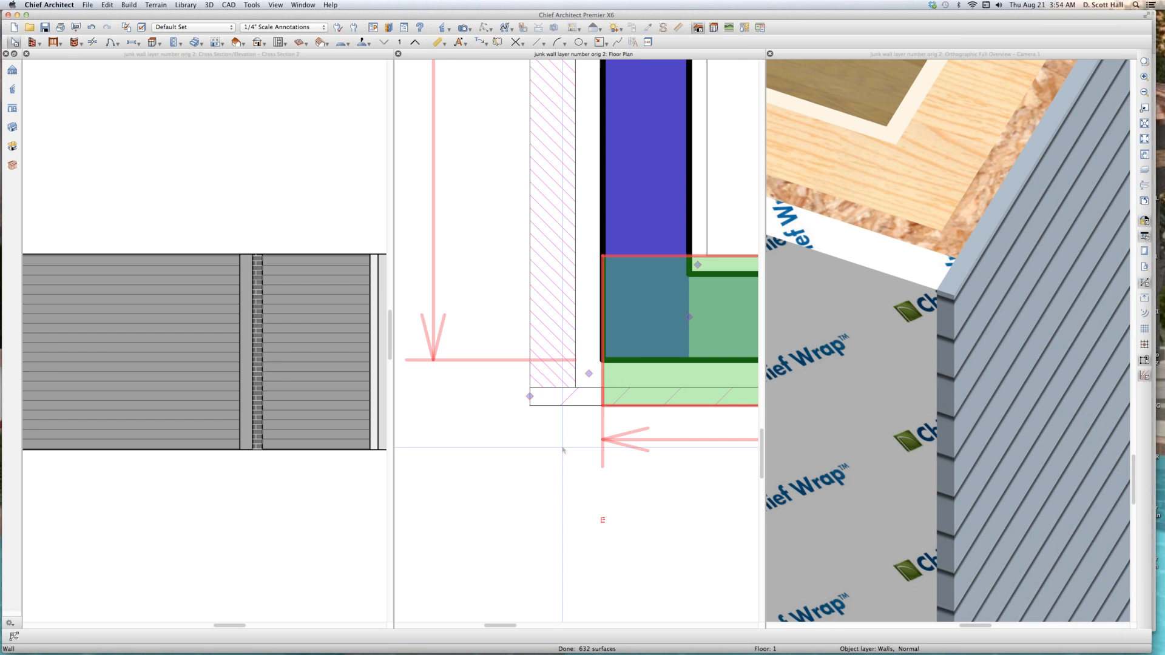
# - Inspect the edited lower corner in the floor plan up close and in relation to the other walls
pyautogui.scroll(-5, 513, 456)
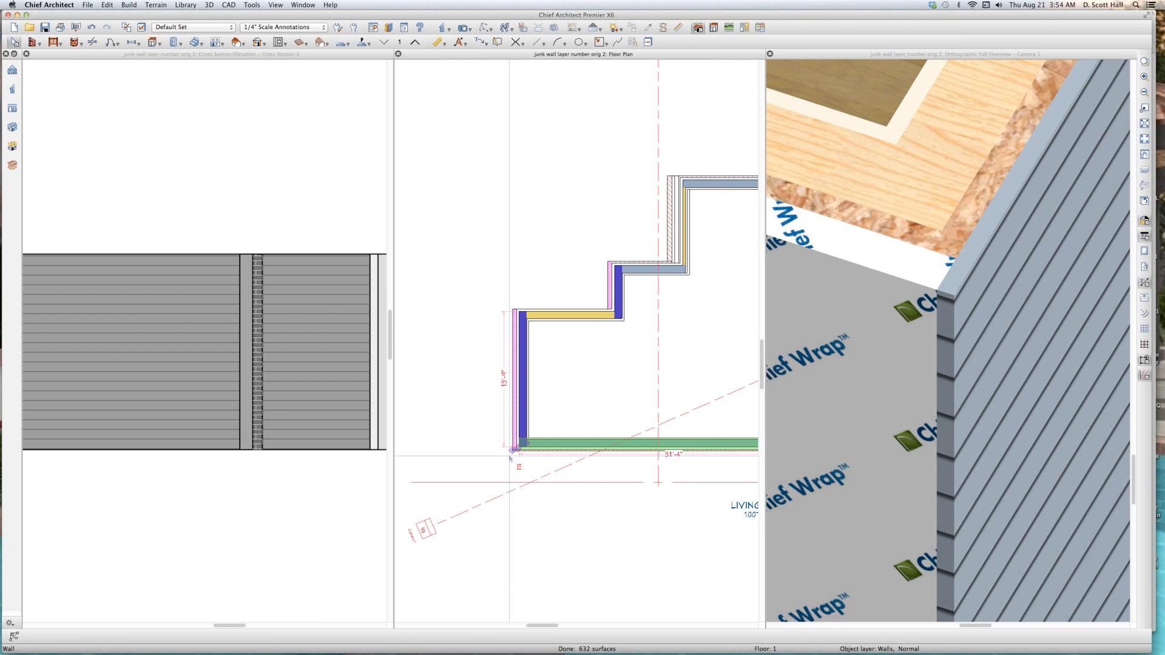
pyautogui.scroll(6, 511, 457)
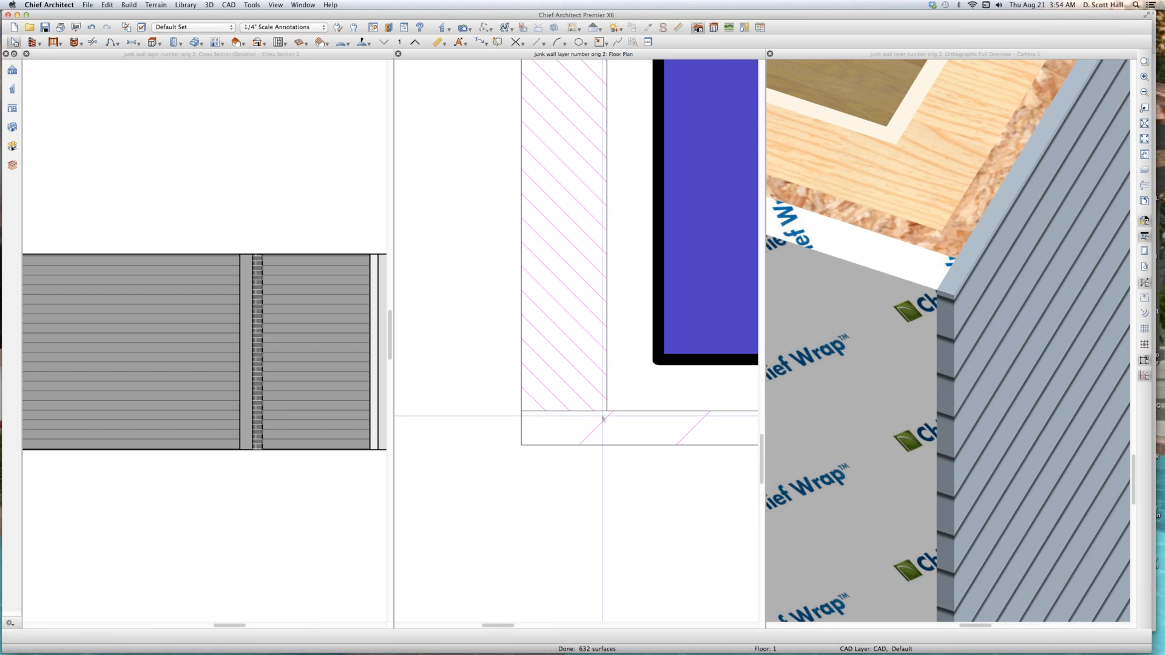
pyautogui.scroll(-3, 601, 417)
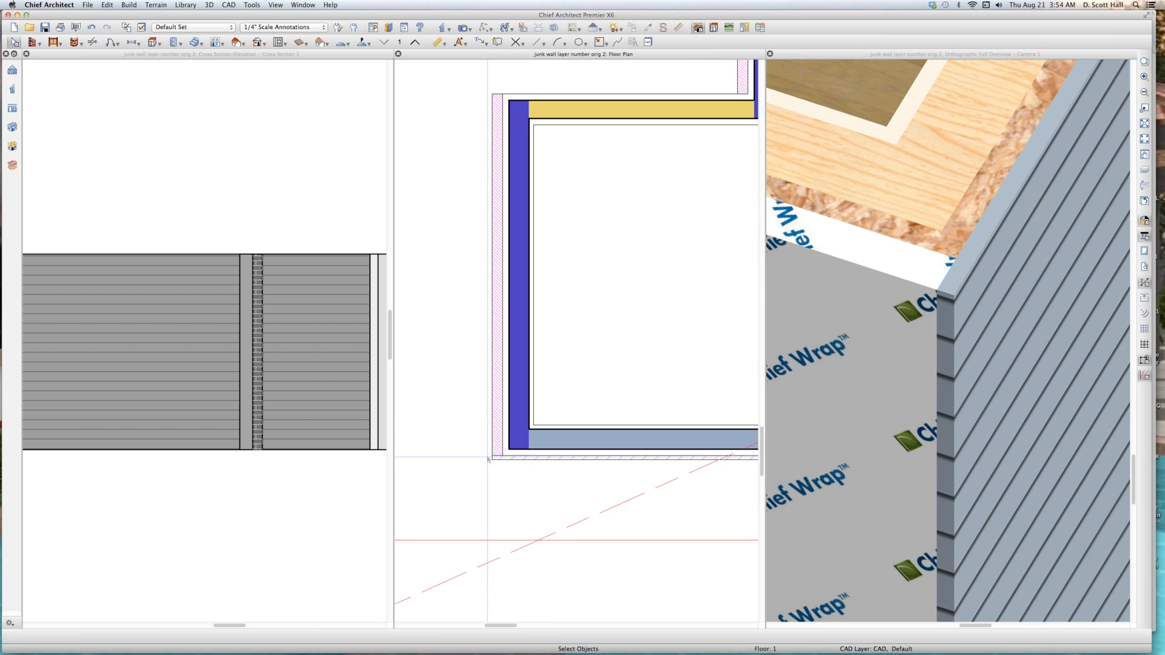
pyautogui.scroll(-3, 492, 455)
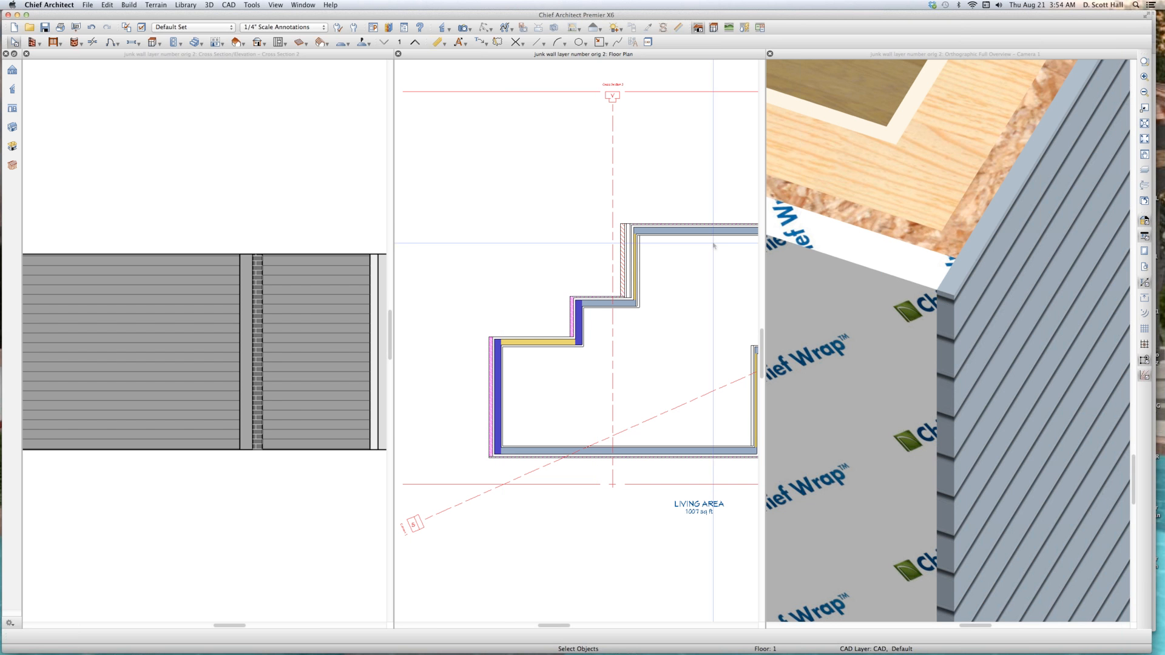
# - Orbit the 3D overview to look straight down on the building and examine the brick layer where it meets the siding wall's corner
pyautogui.click(919, 331)
pyautogui.scroll(-5, 968, 349)
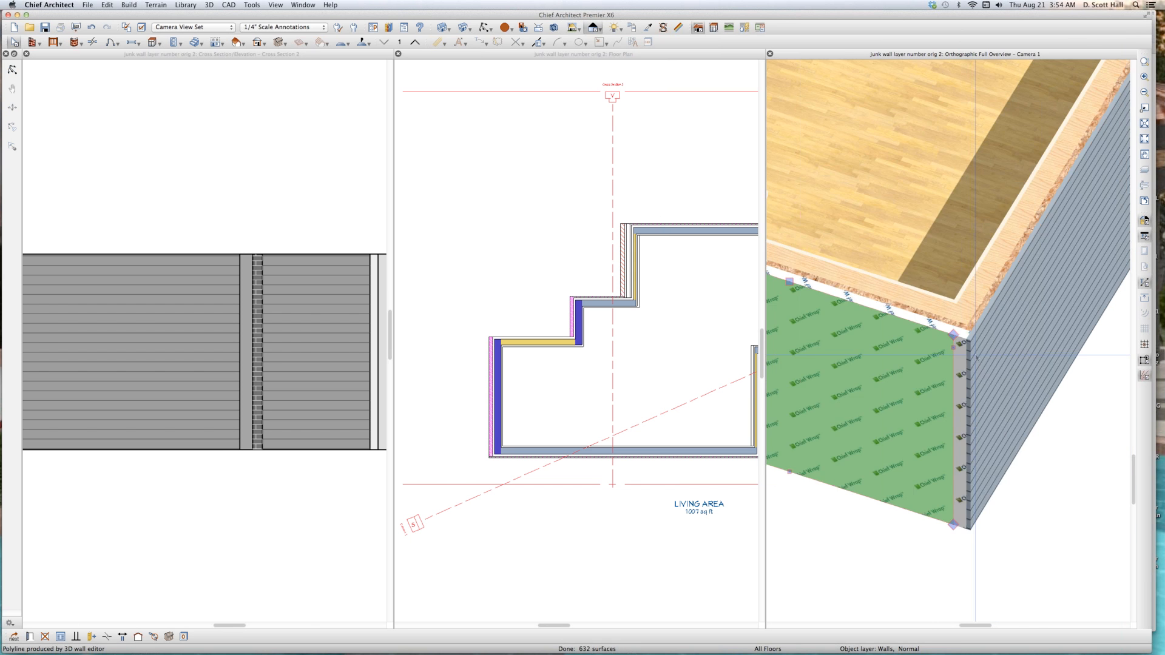
pyautogui.scroll(-4, 973, 274)
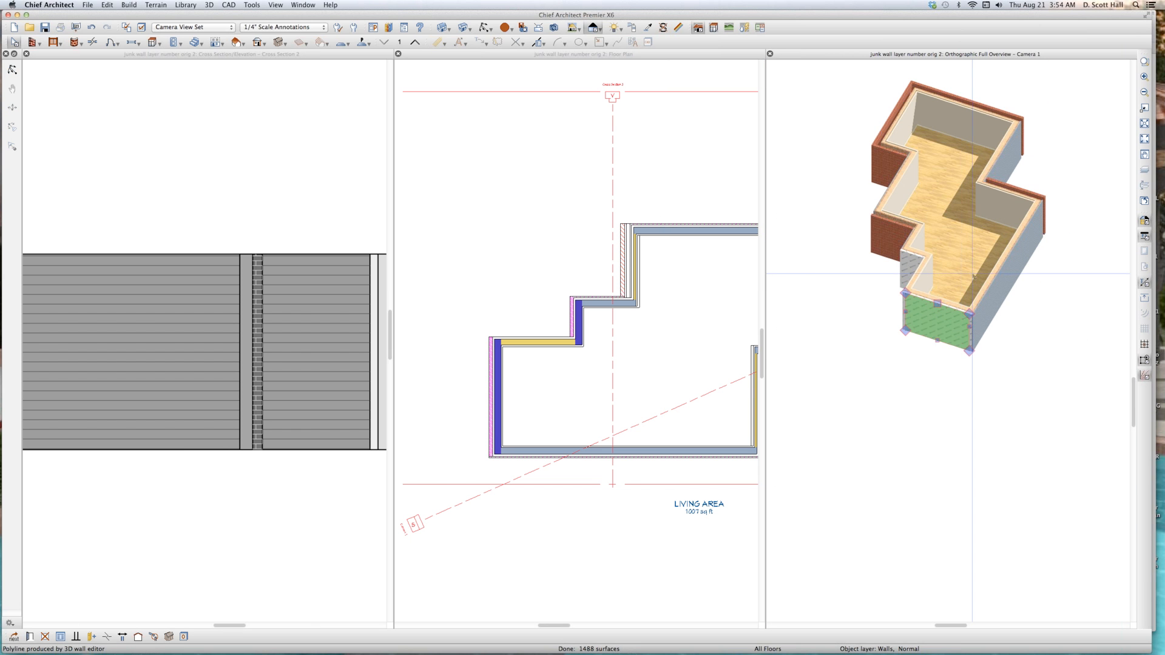
pyautogui.press('Escape')
pyautogui.press('space')
pyautogui.moveTo(970, 248); pyautogui.dragTo(876, 294)
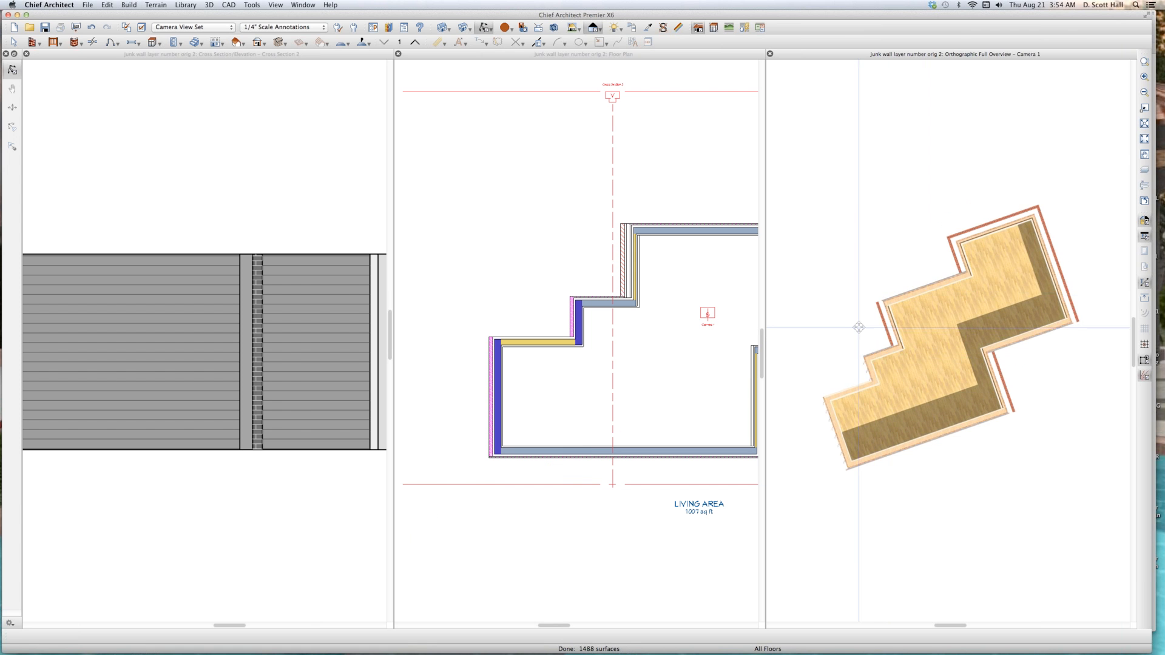
pyautogui.scroll(5, 832, 283)
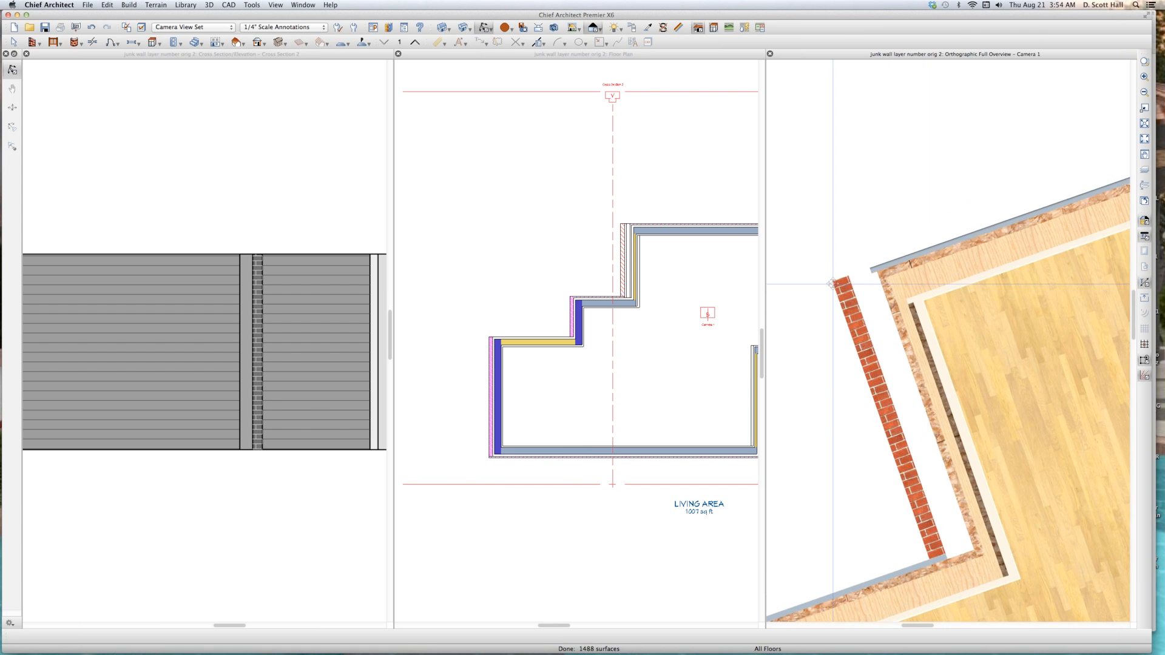
pyautogui.scroll(3, 832, 282)
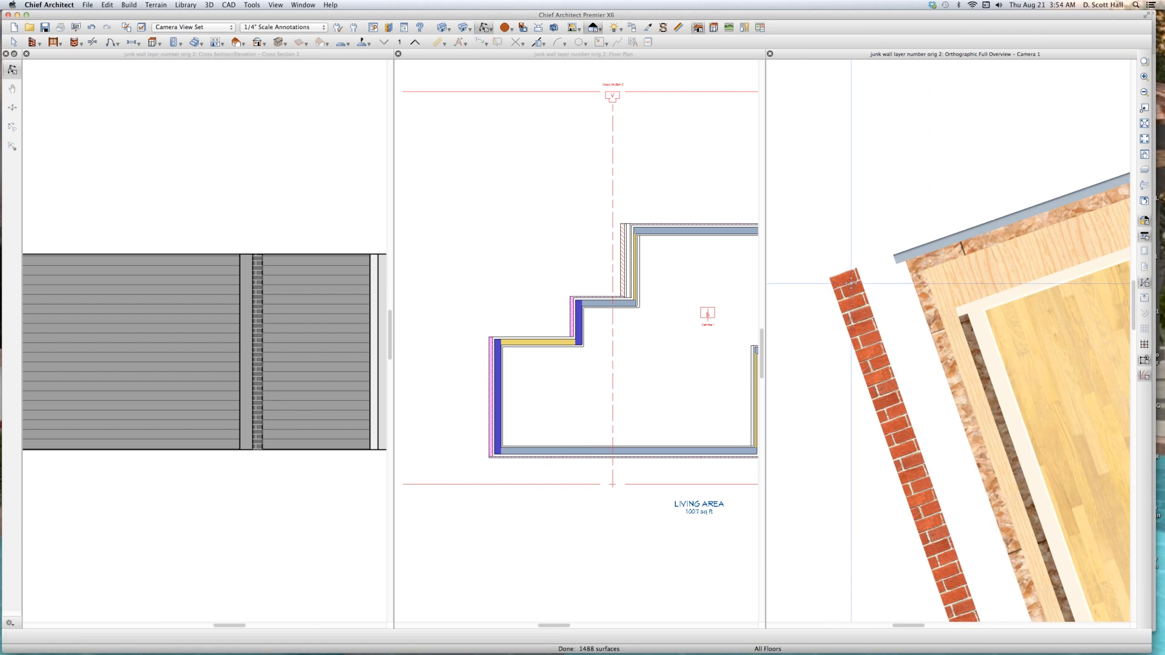
# - Edit the upper blue-gray wall's layer intersections so its sheathing reaches the brick's inner face and its siding stops at the framing corner
pyautogui.scroll(3, 899, 267)
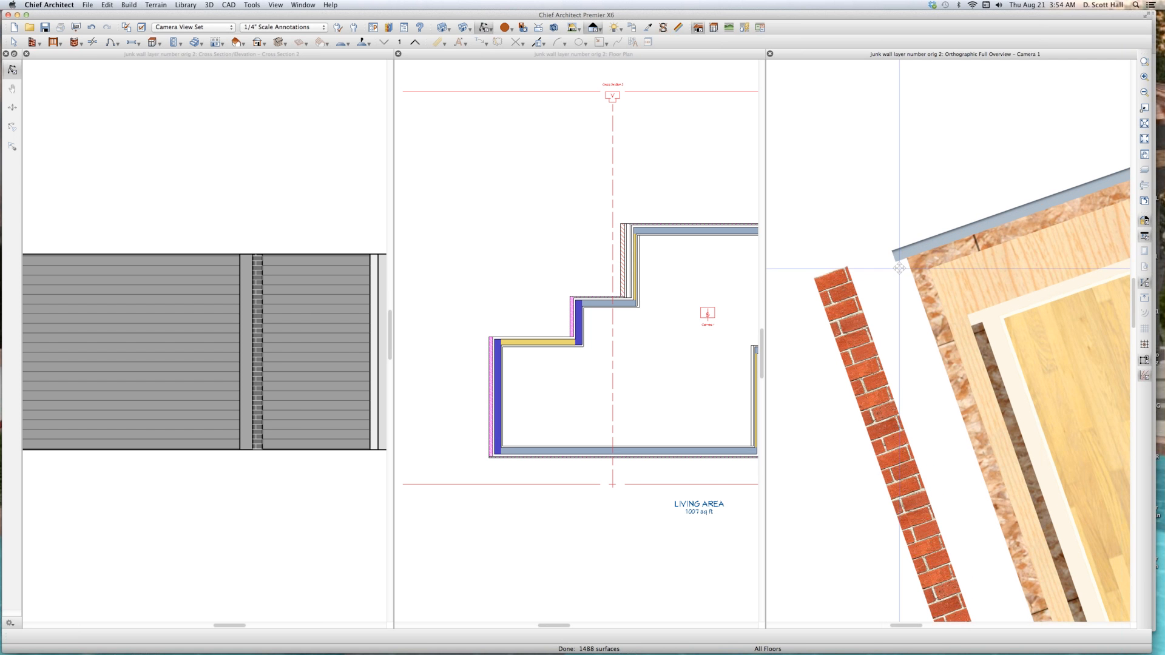
pyautogui.press('space')
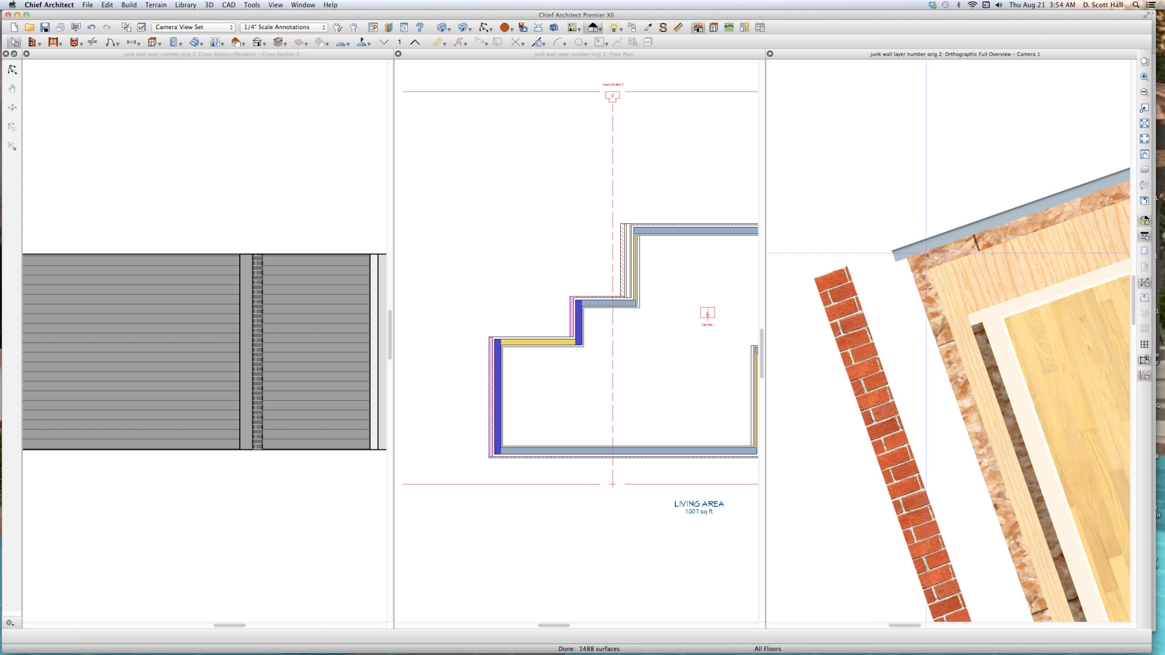
pyautogui.click(648, 247)
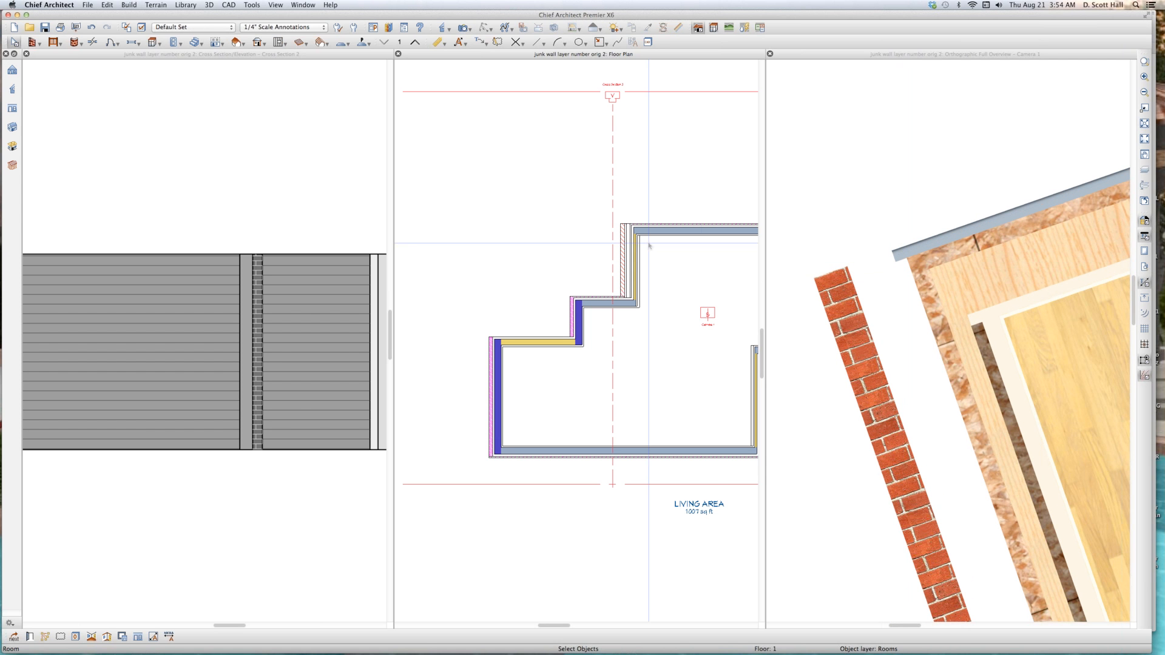
pyautogui.scroll(3, 648, 247)
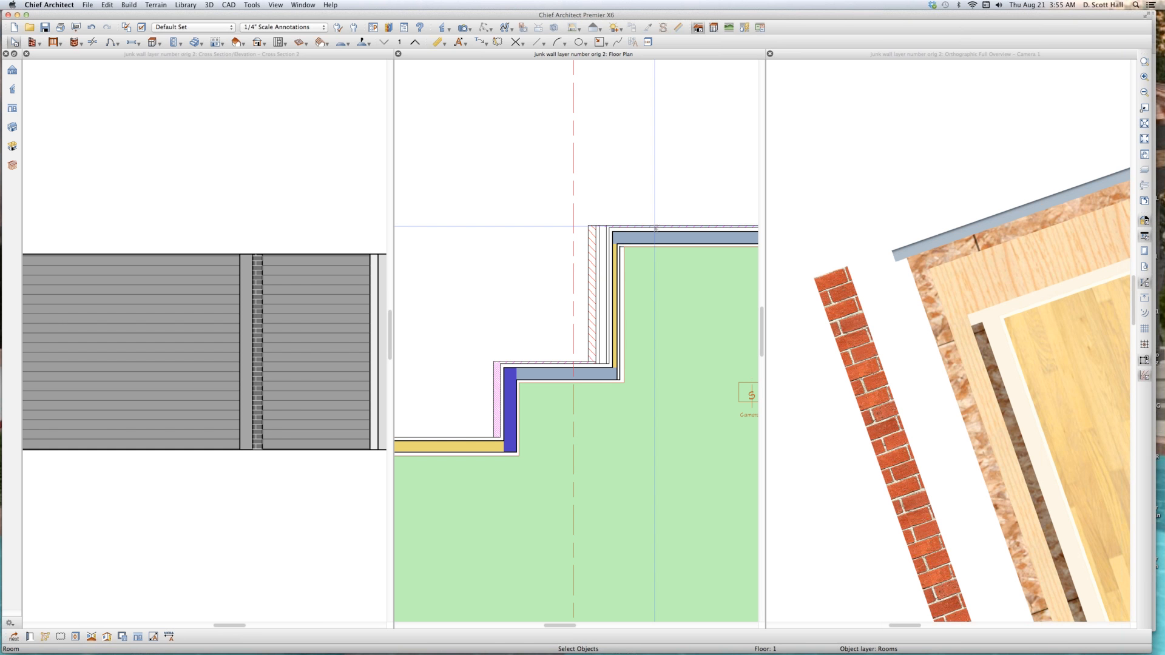
pyautogui.scroll(2, 654, 229)
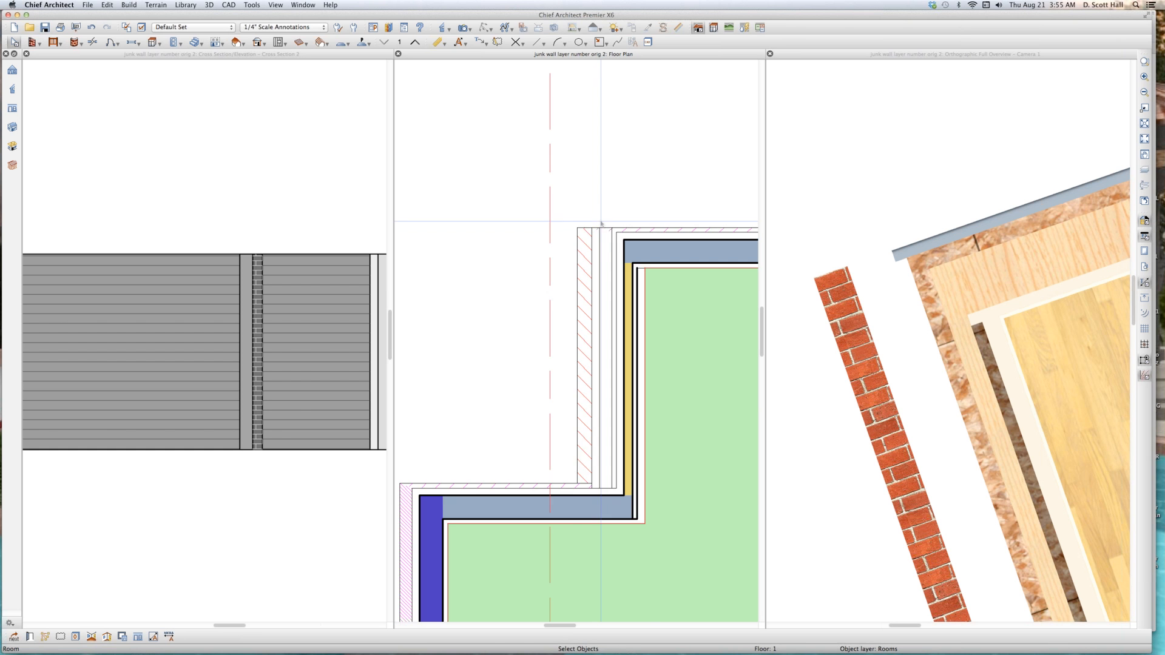
pyautogui.rightClick(691, 246)
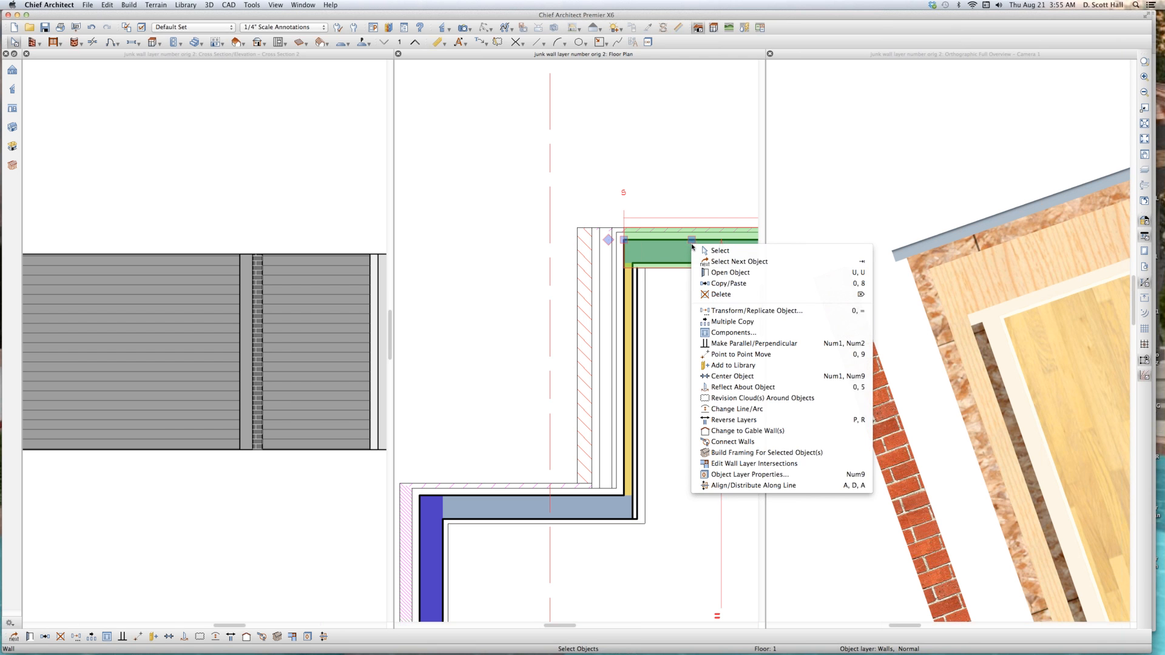
pyautogui.click(755, 474)
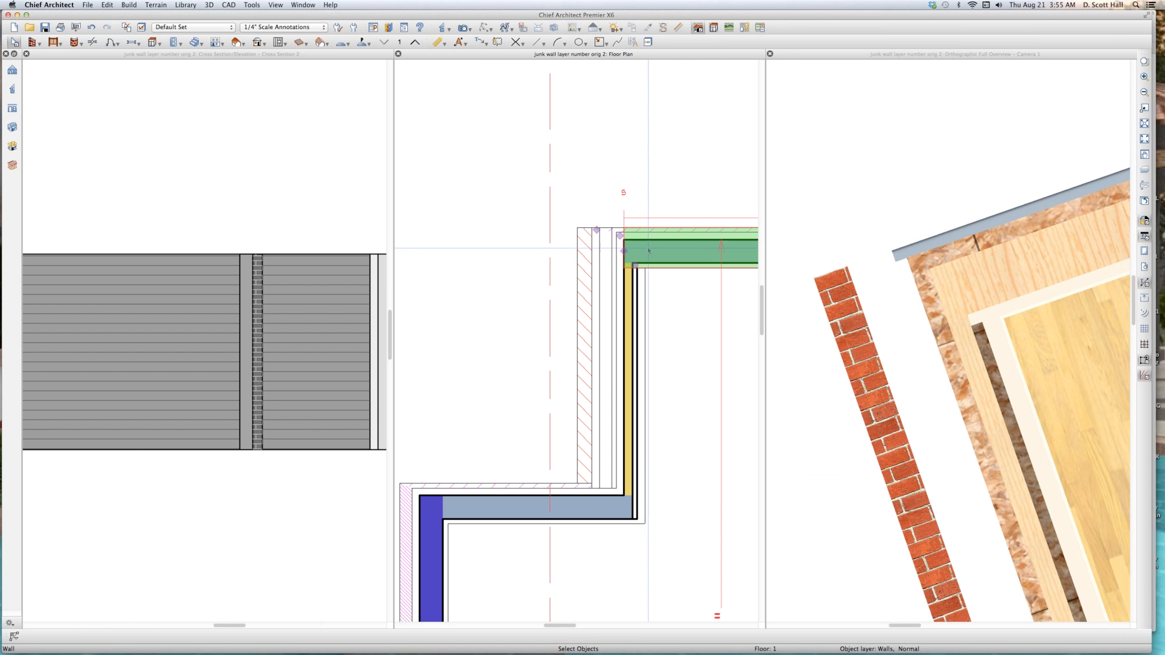
pyautogui.scroll(2, 595, 237)
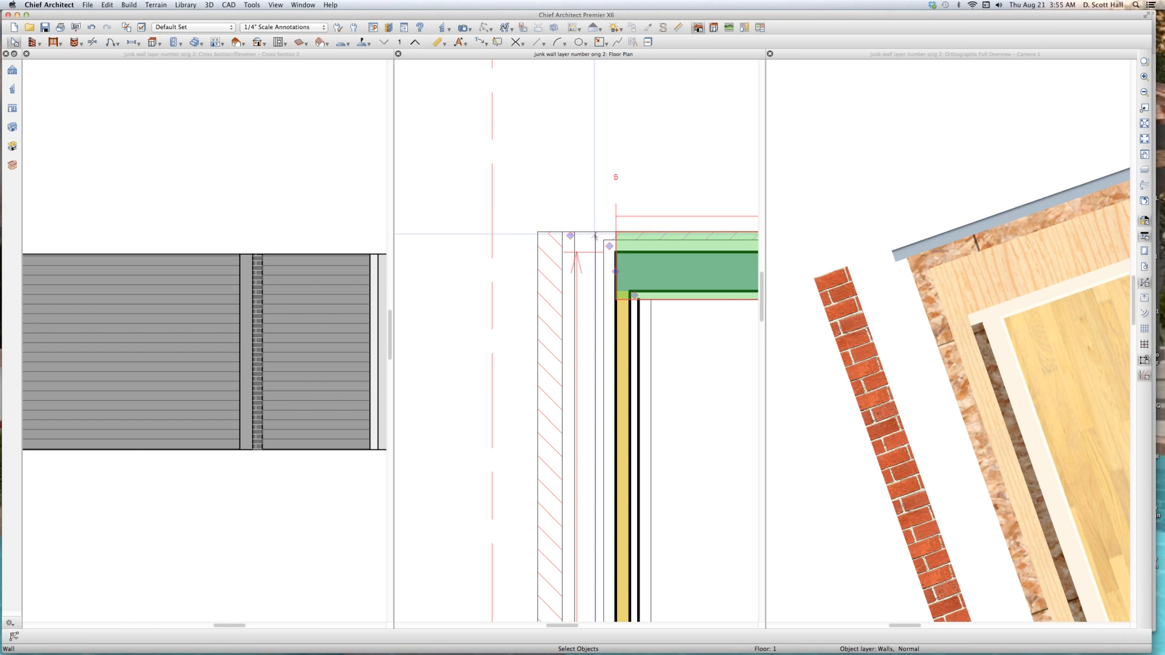
pyautogui.moveTo(571, 236); pyautogui.dragTo(549, 239)
pyautogui.click(680, 248)
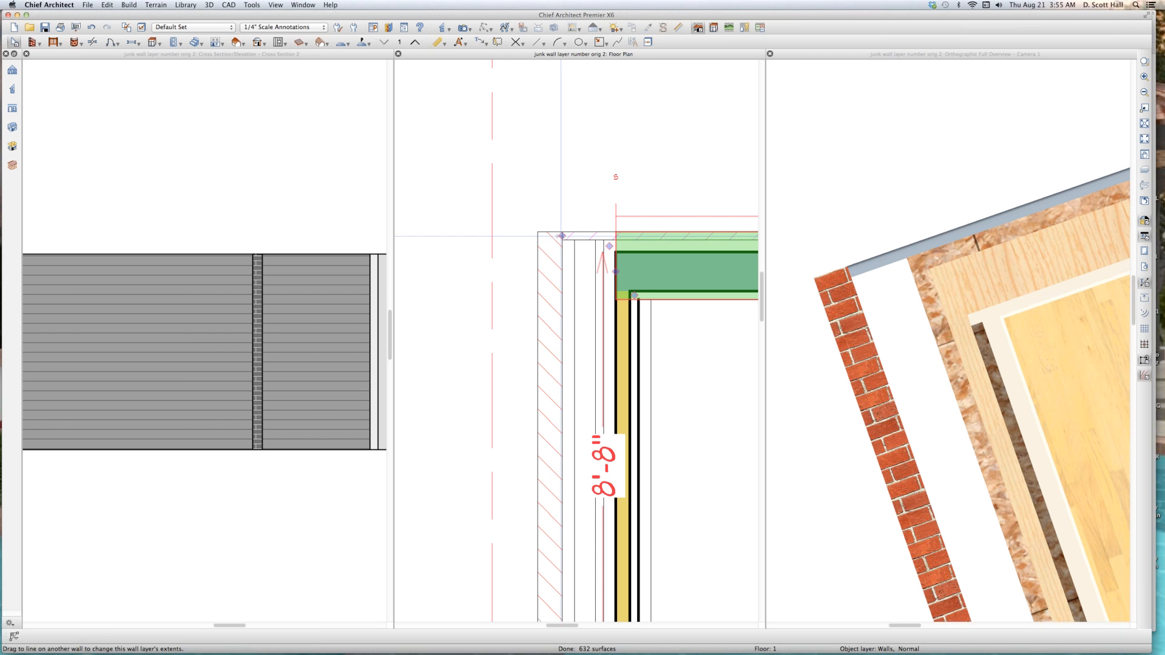
pyautogui.moveTo(564, 236); pyautogui.dragTo(619, 236)
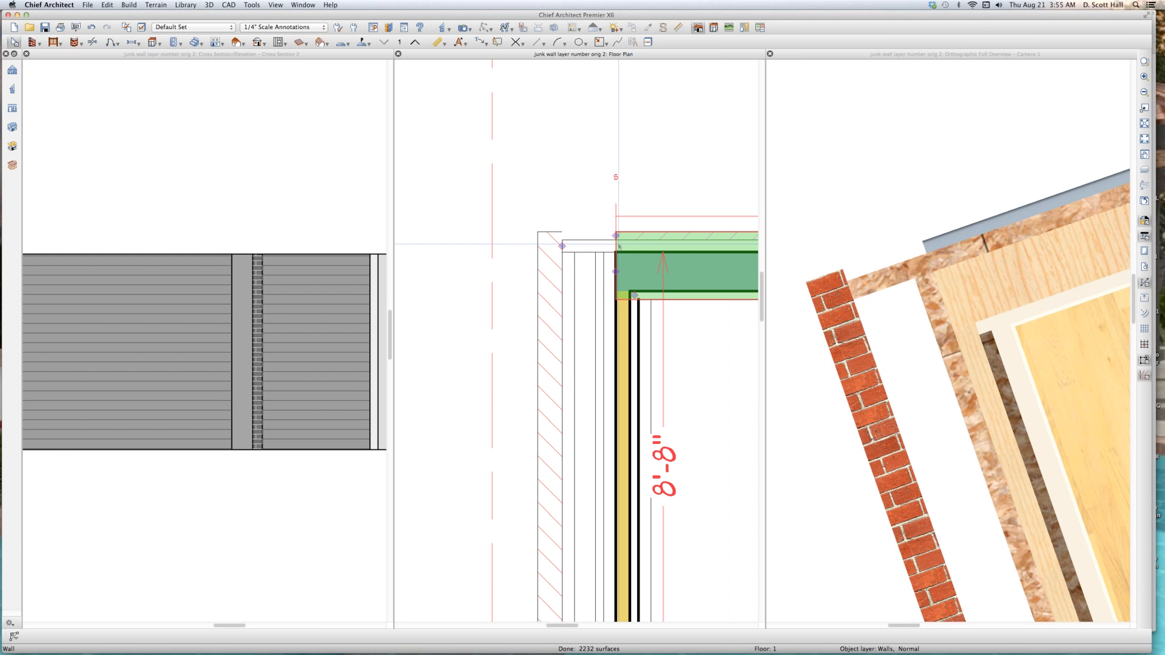
# - Edit the brick wall's layer intersections so the layers behind the brick extend up to the adjoining wall's outer siding face
pyautogui.rightClick(601, 264)
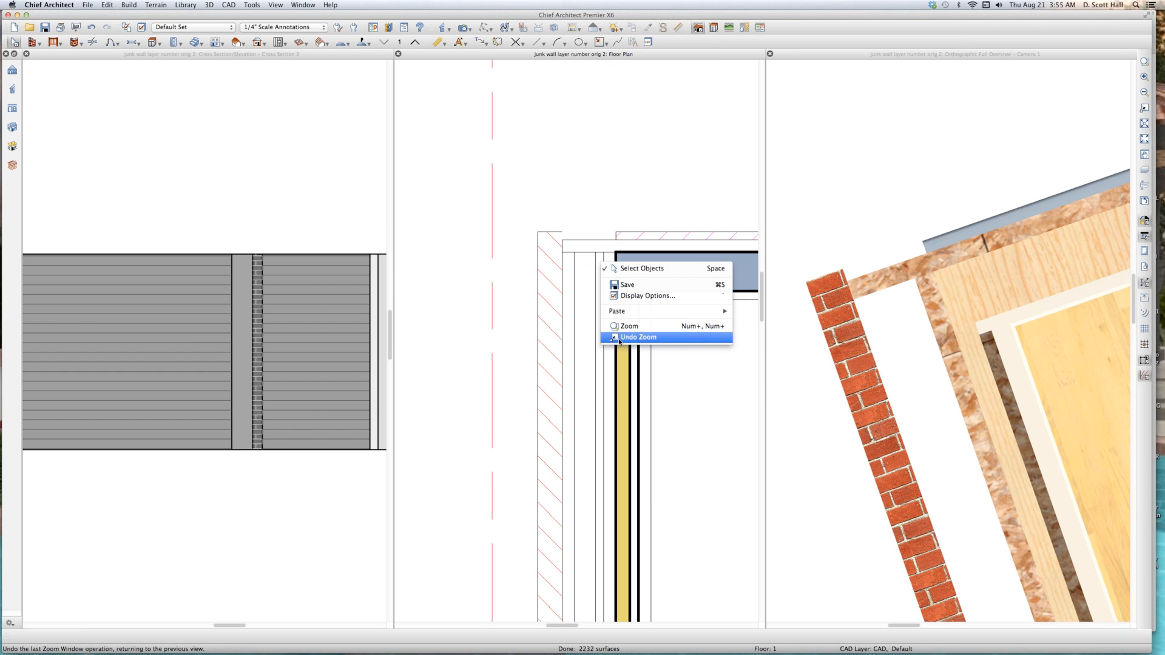
pyautogui.rightClick(593, 401)
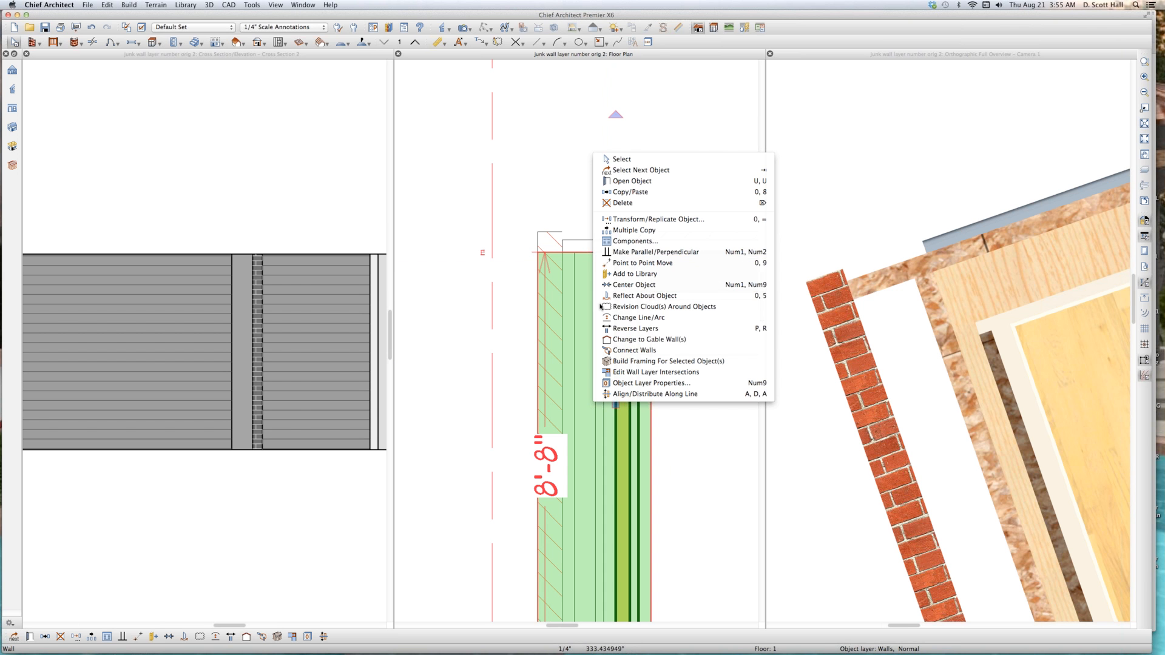
pyautogui.click(660, 372)
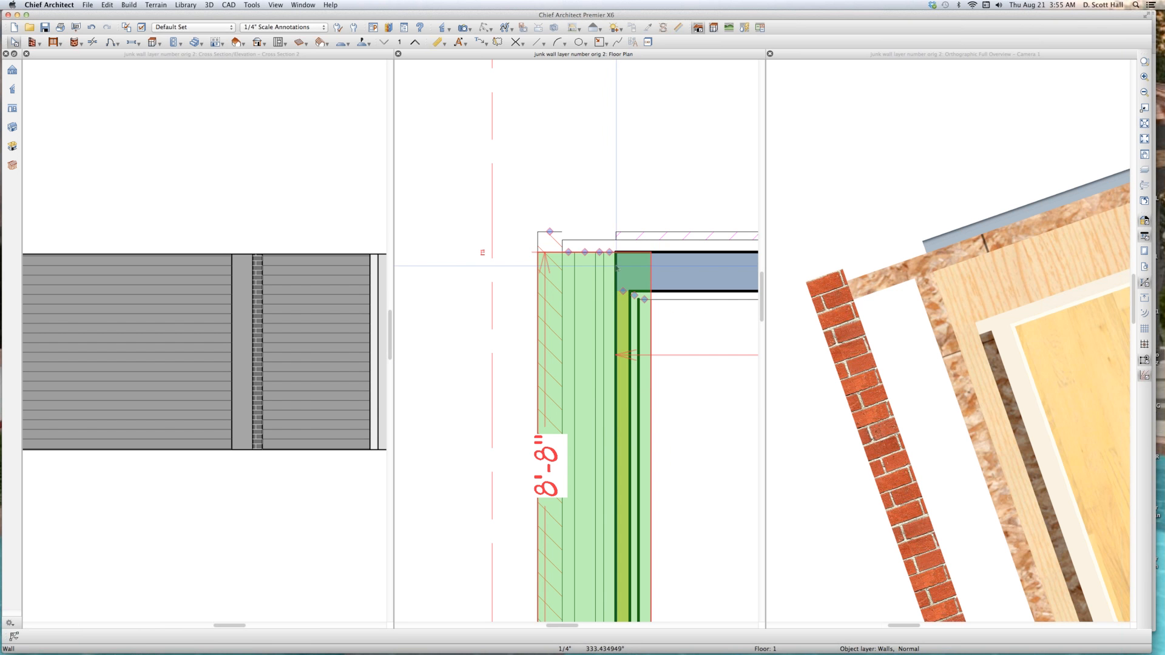
pyautogui.moveTo(599, 252); pyautogui.dragTo(591, 218)
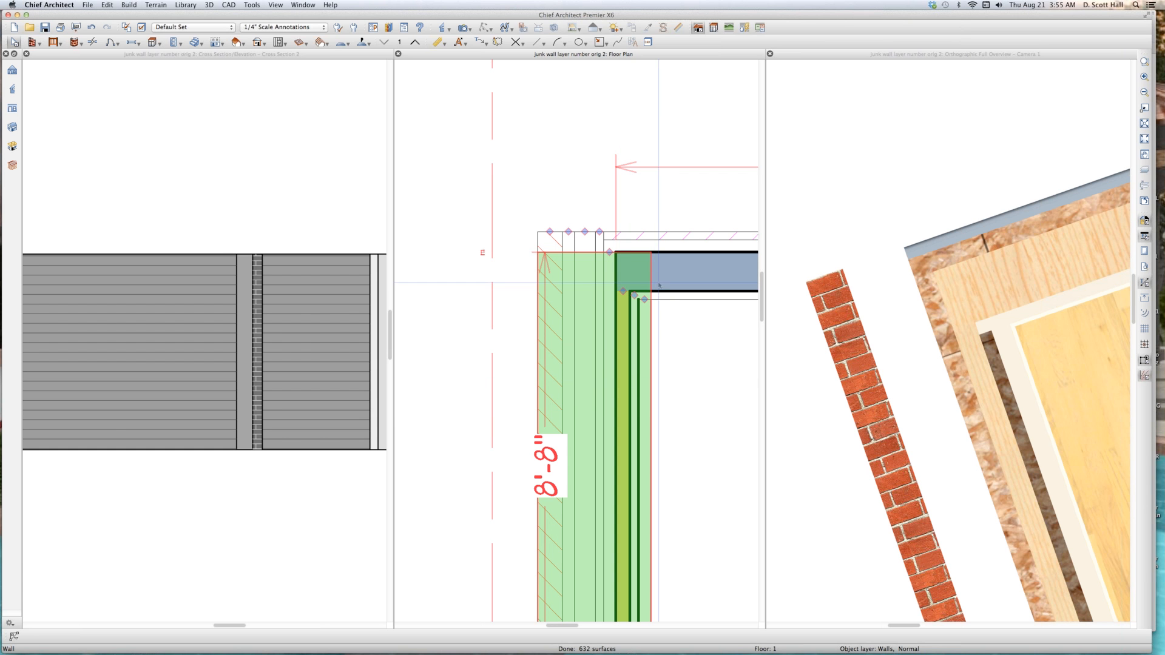
# - Edit the upper blue-gray wall's layer intersections so its siding and sheathing both extend to the inner face of the brick
pyautogui.rightClick(672, 252)
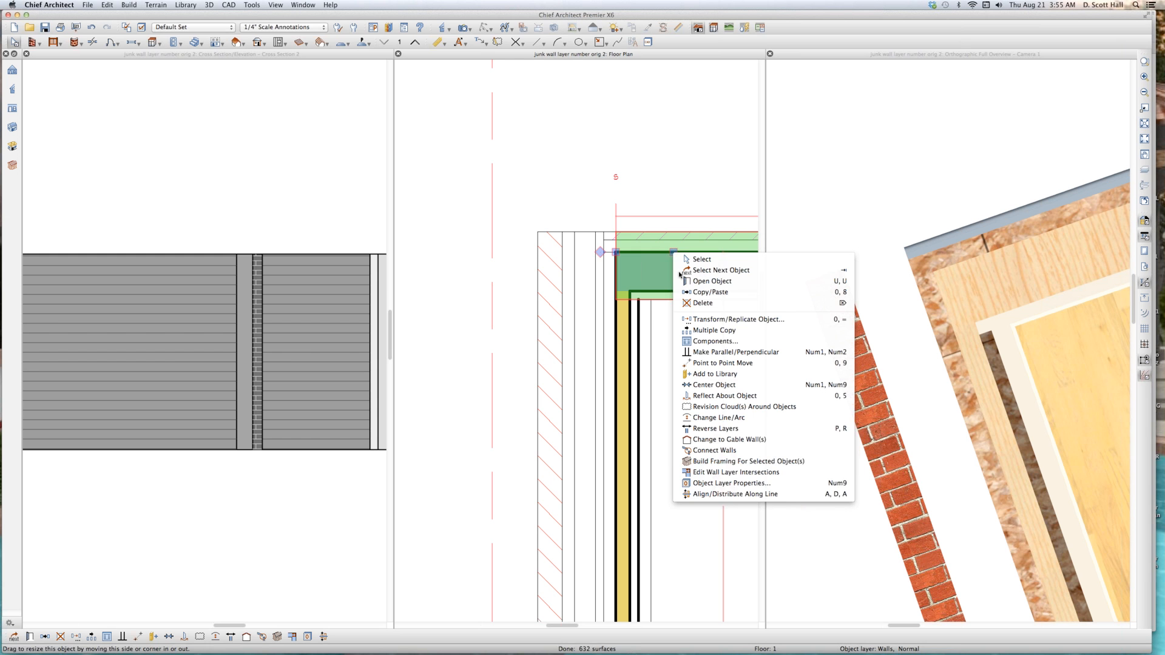
pyautogui.click(728, 472)
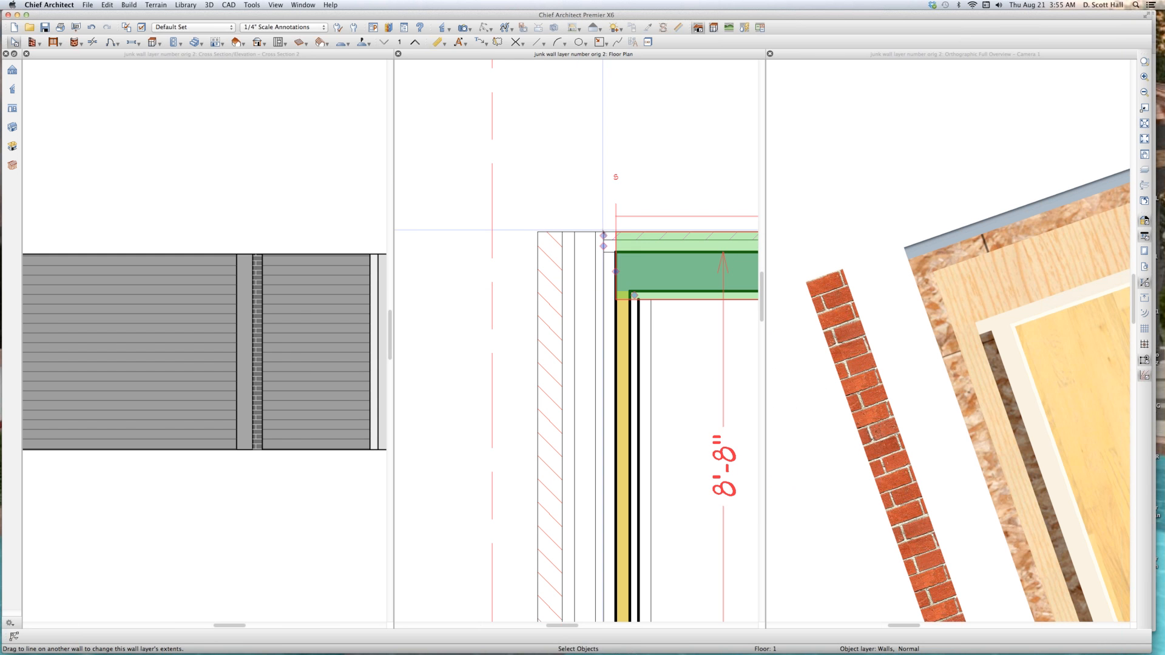
pyautogui.moveTo(603, 236); pyautogui.dragTo(560, 280)
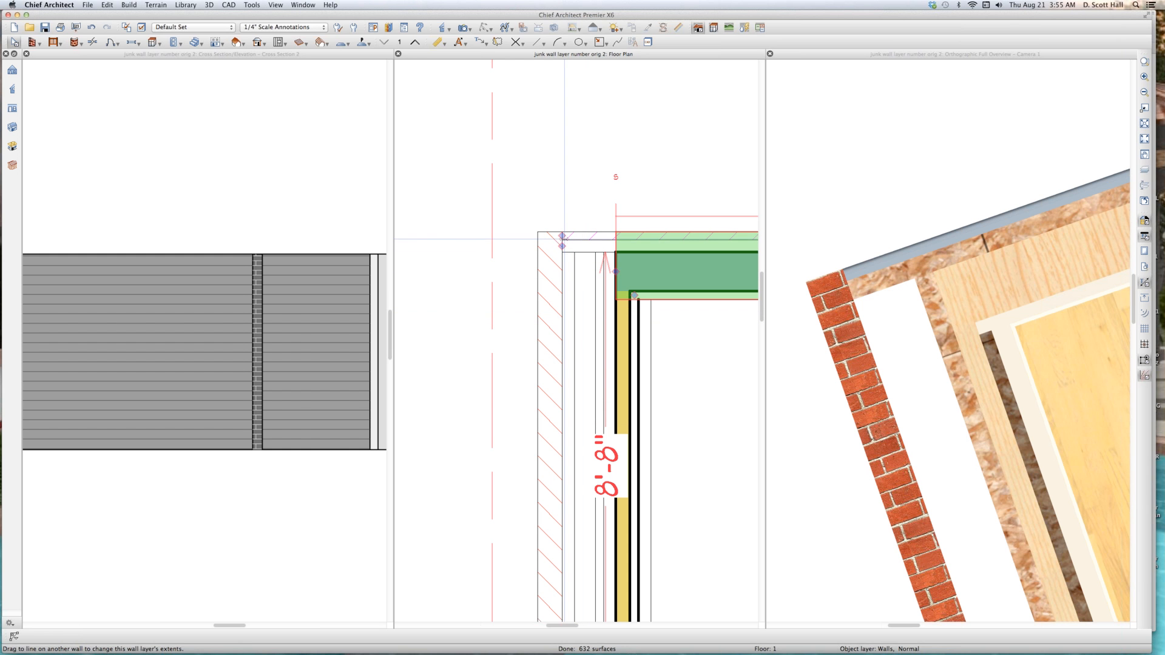
# - Pull the upper blue-gray wall's siding layer back past the framing corner, leaving the end of the sheathing exposed
pyautogui.click(607, 237)
pyautogui.moveTo(609, 236); pyautogui.dragTo(612, 237)
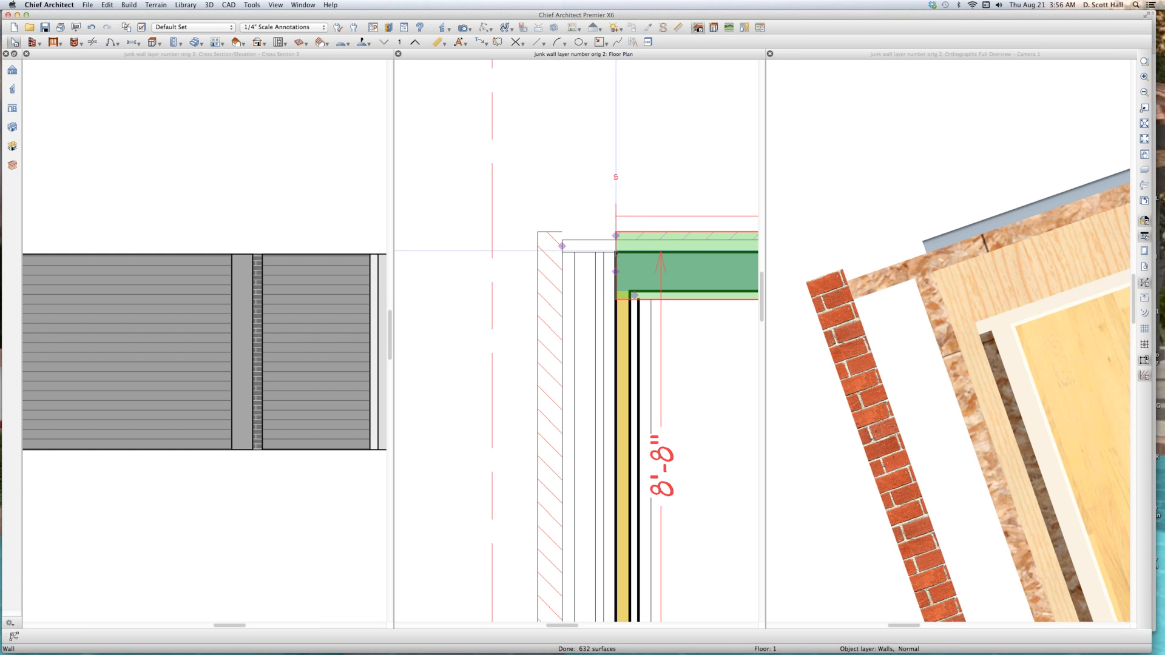
pyautogui.moveTo(618, 233); pyautogui.dragTo(687, 341)
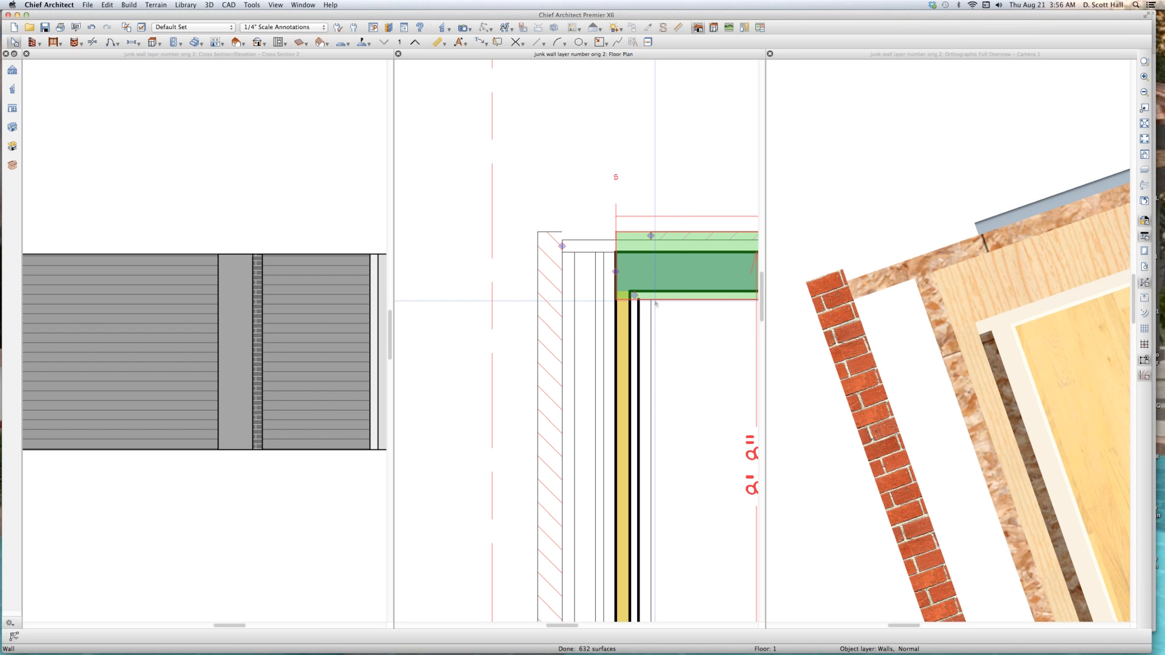
pyautogui.click(597, 186)
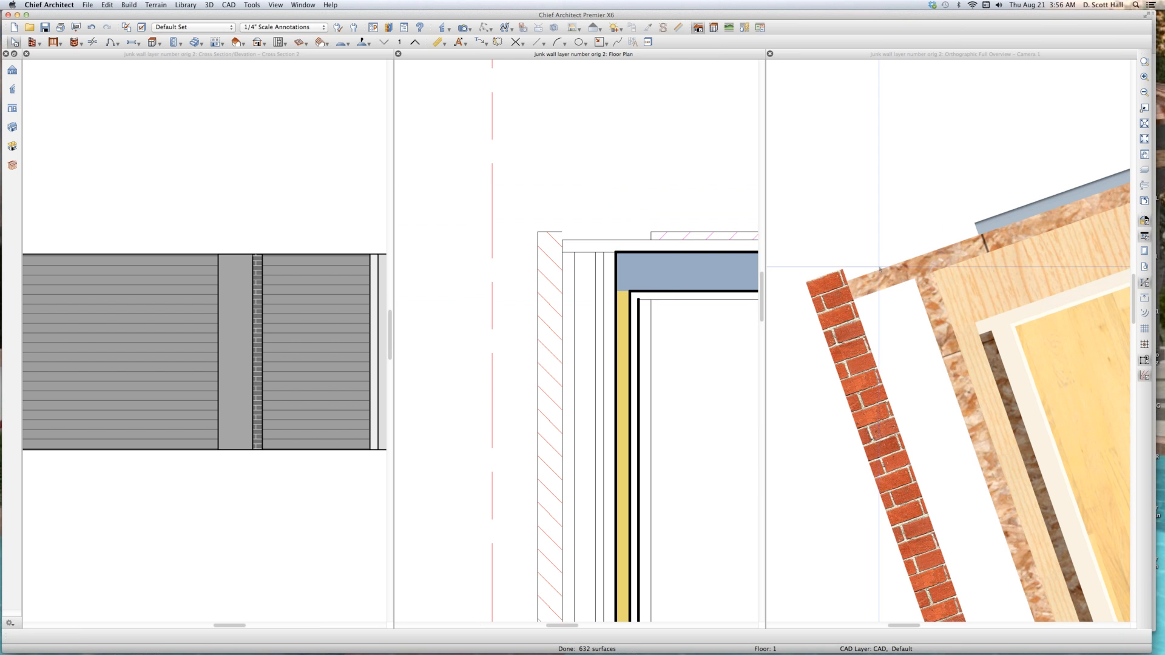
# - Orbit the 3D overview to examine the exposed sheathing between the siding and the brick from outside the corner
pyautogui.scroll(-5, 969, 233)
pyautogui.click(969, 243)
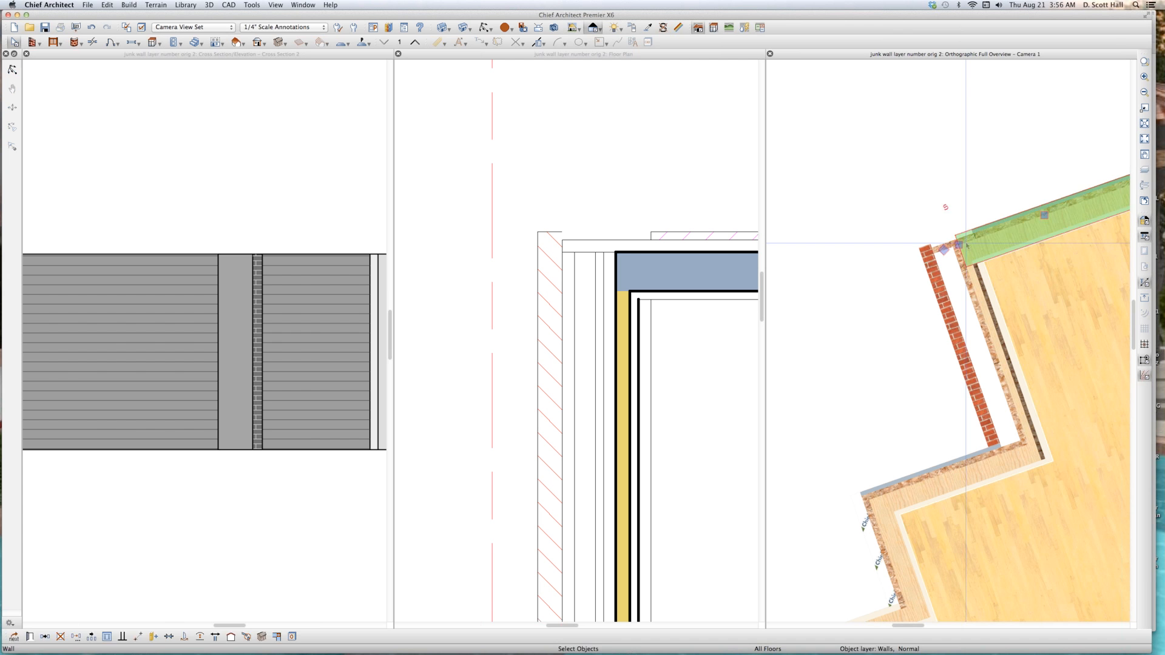
pyautogui.moveTo(915, 301); pyautogui.dragTo(1155, 287, button='middle')
pyautogui.moveTo(1155, 287); pyautogui.dragTo(1158, 286)
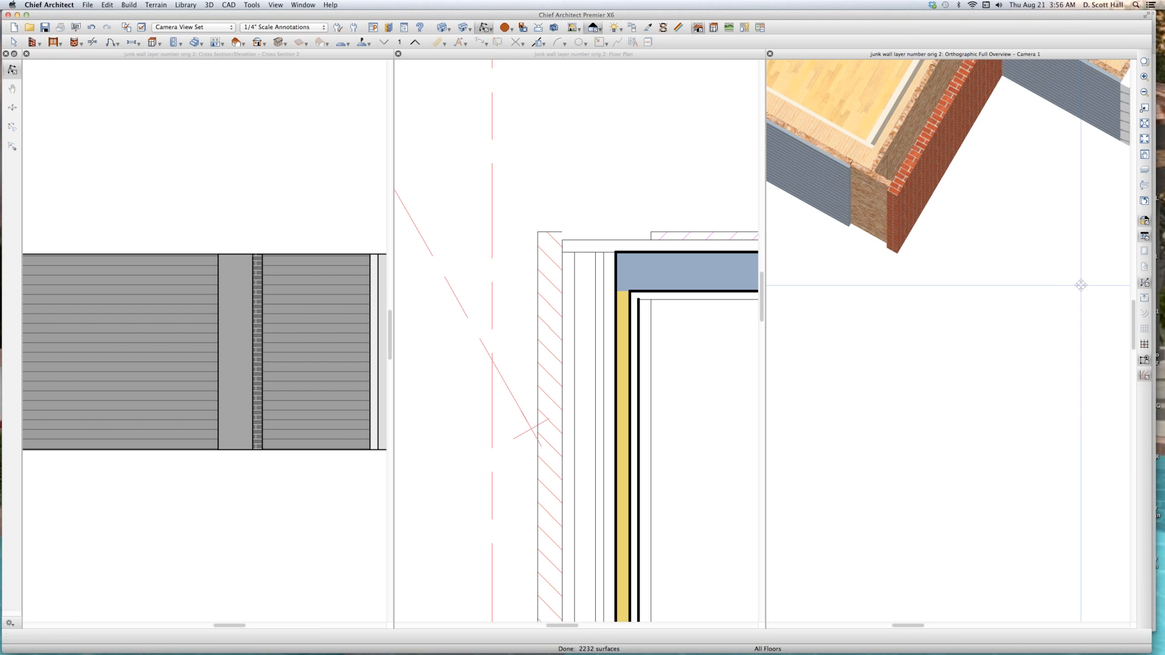
pyautogui.scroll(-1, 1080, 284)
pyautogui.scroll(2, 873, 190)
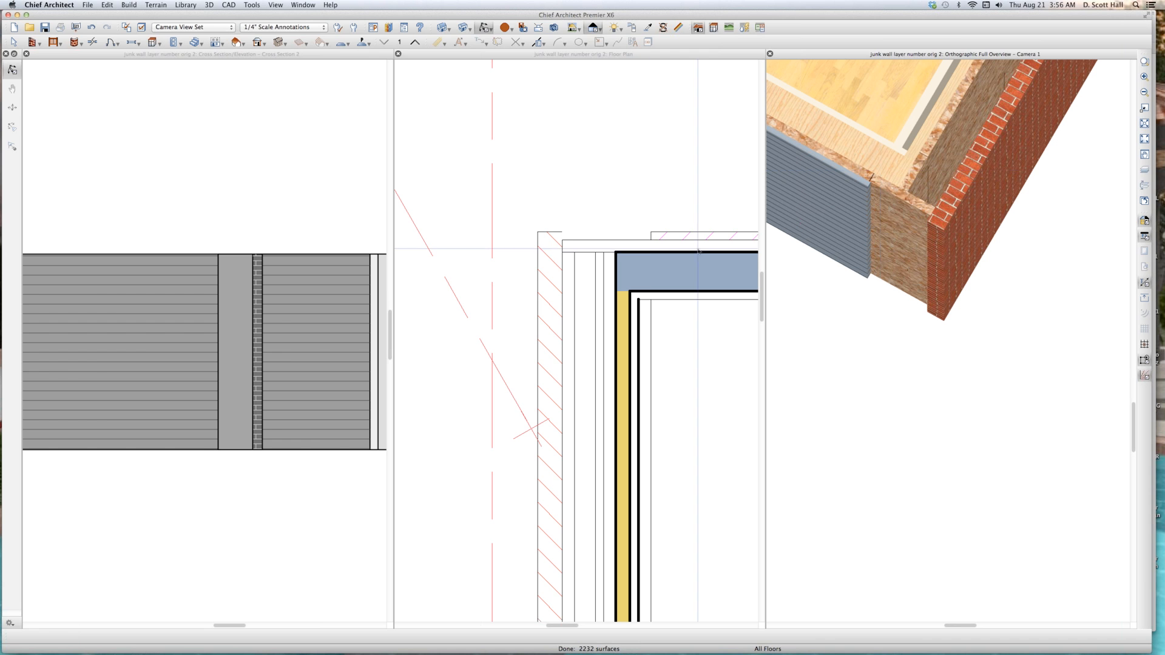
# - Examine the upper blue-gray wall's edited layers in the floor plan, up close and in relation to both ends of the brick wall
pyautogui.click(677, 264)
pyautogui.scroll(1, 674, 261)
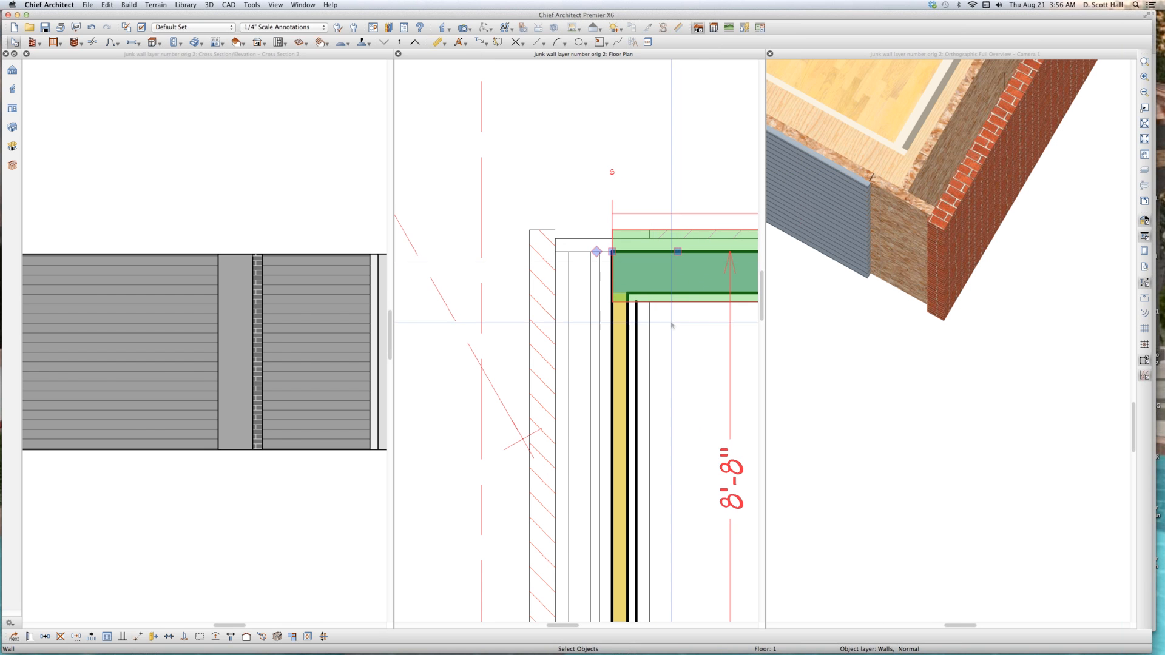
pyautogui.click(672, 324)
pyautogui.click(657, 258)
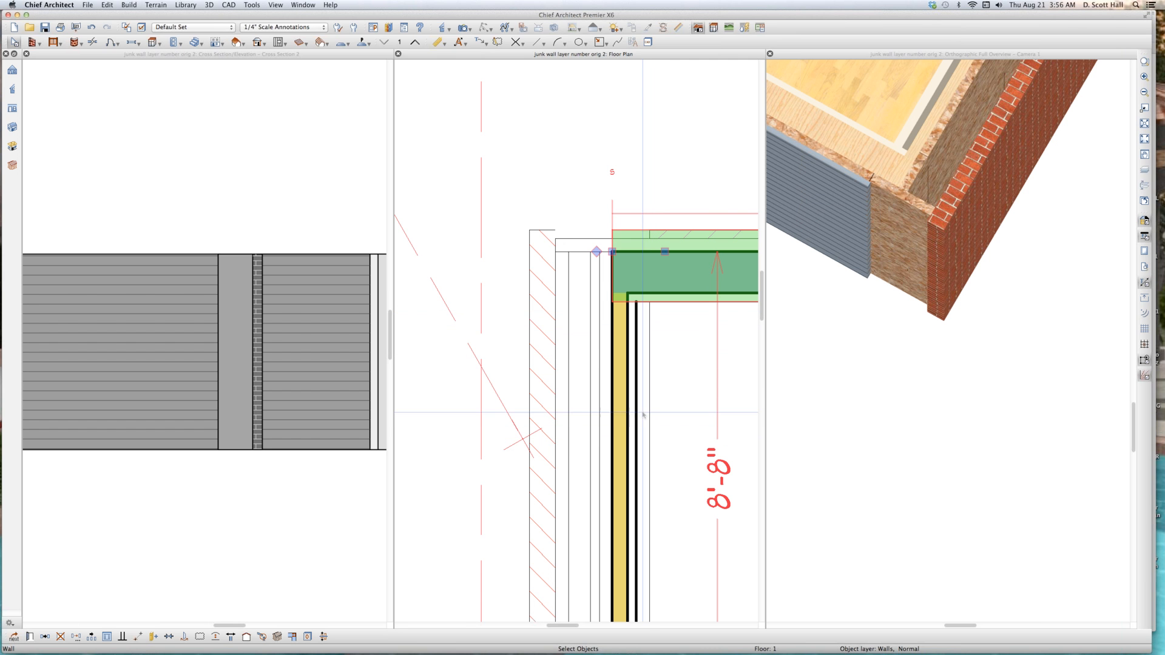
pyautogui.scroll(-3, 642, 413)
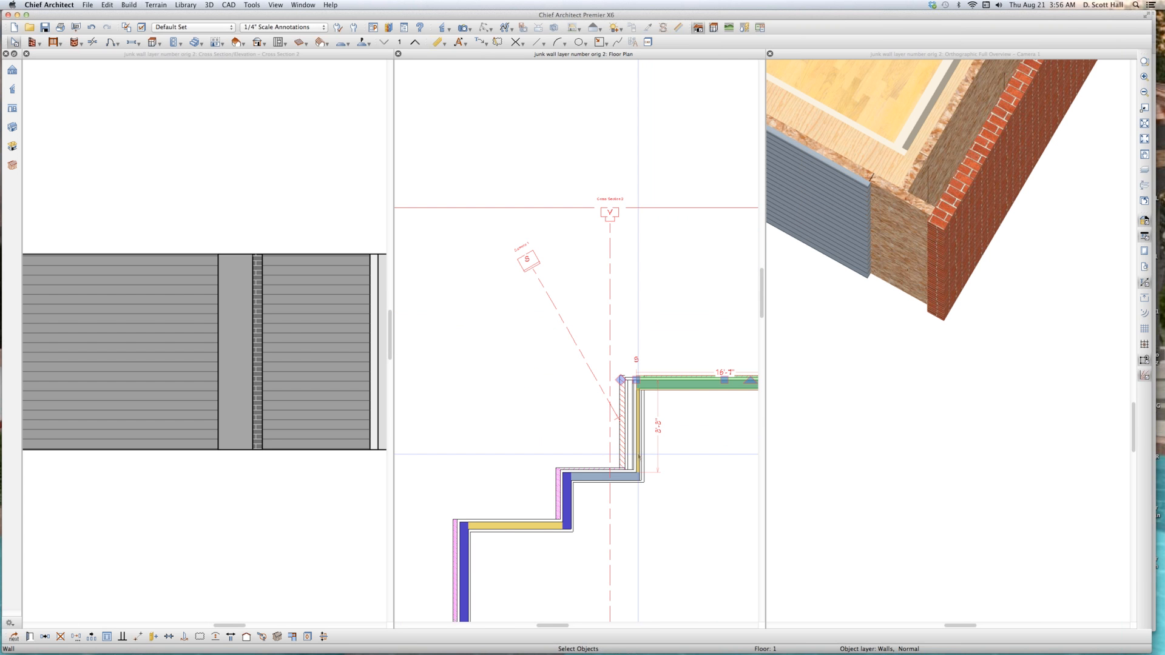
pyautogui.scroll(3, 639, 456)
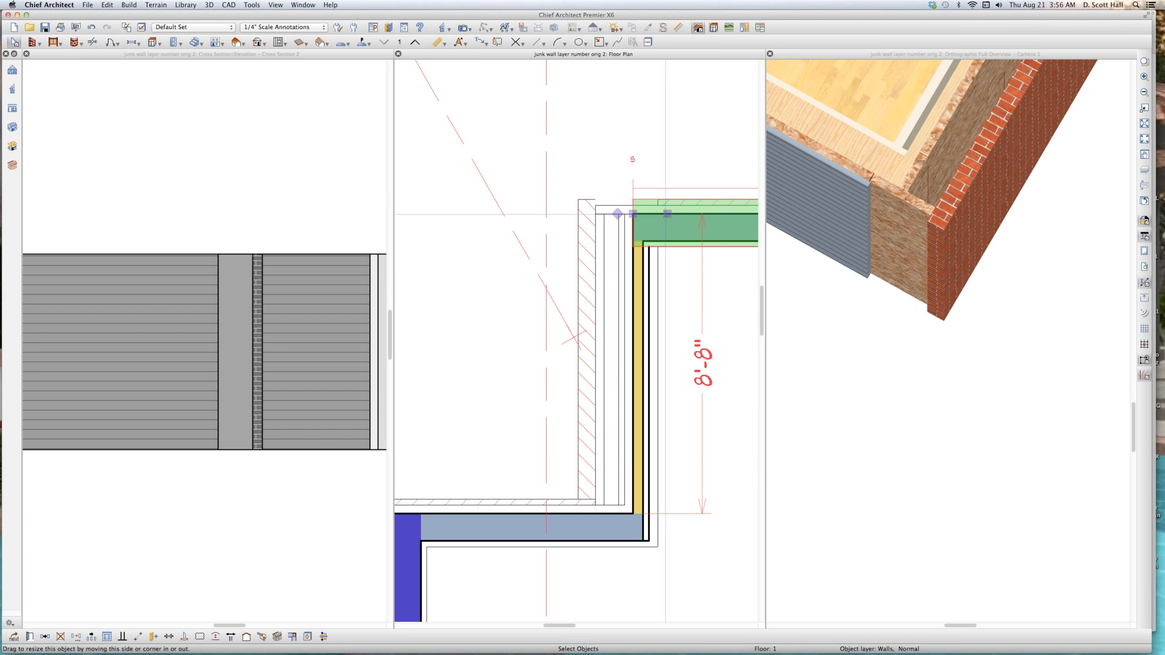
pyautogui.rightClick(696, 212)
pyautogui.click(660, 167)
pyautogui.scroll(-3, 623, 224)
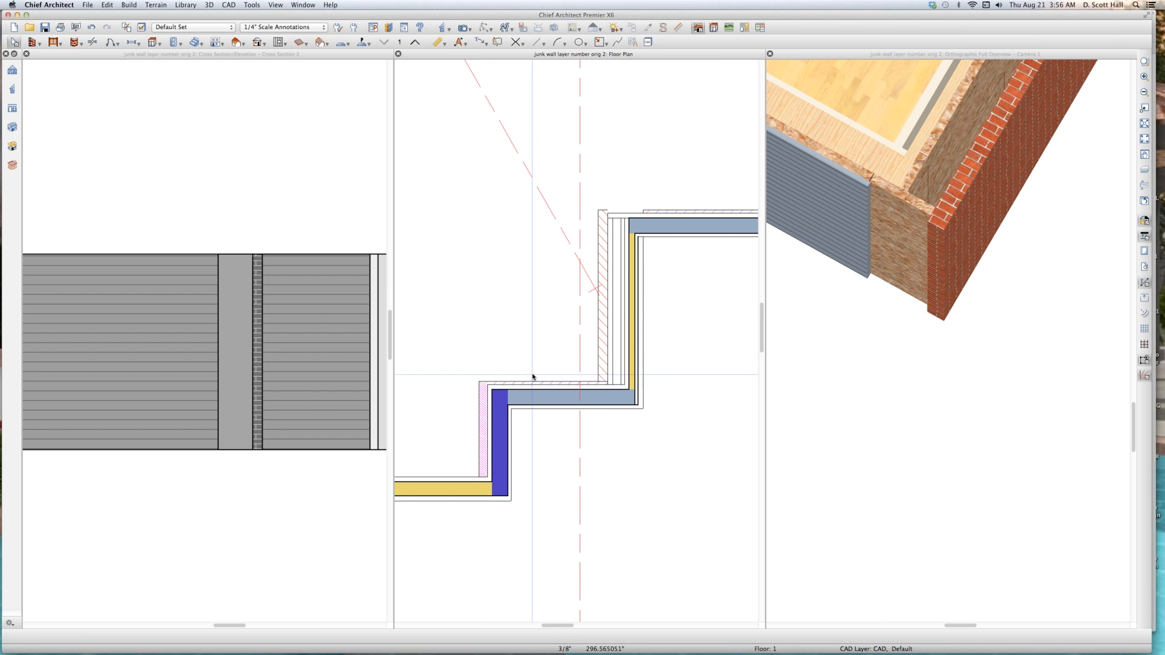
# - Orbit the 3D overview to view the whole building from above
pyautogui.click(940, 221)
pyautogui.scroll(-4, 940, 221)
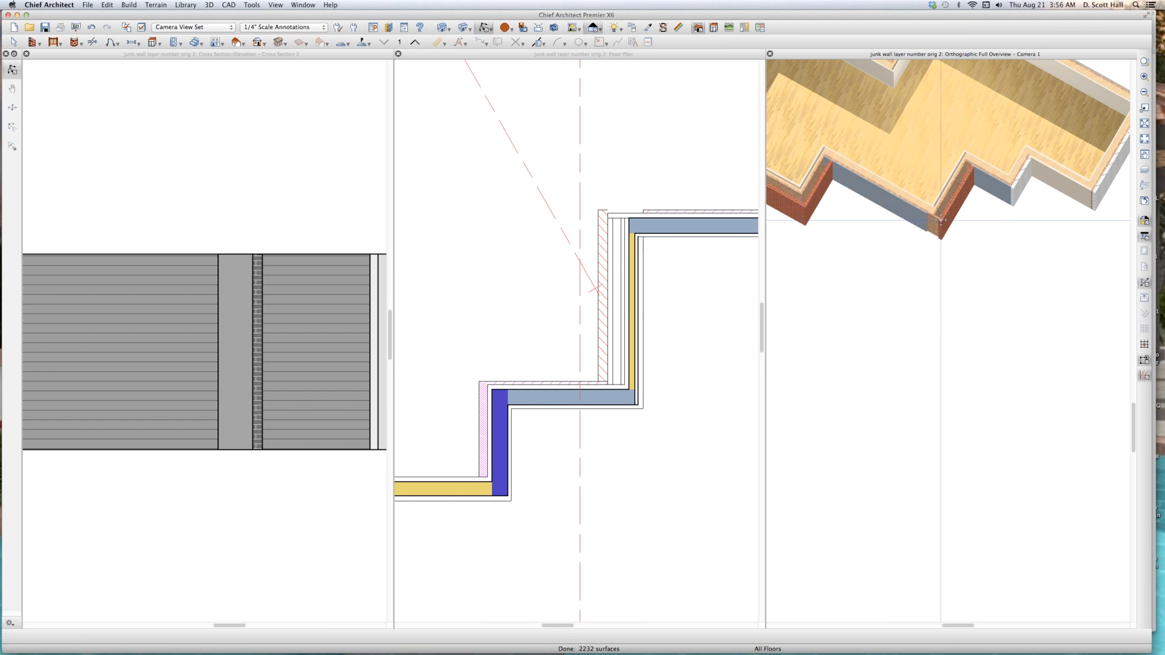
pyautogui.moveTo(943, 222)
pyautogui.mouseDown()
pyautogui.moveTo(829, 247)
pyautogui.moveTo(814, 231)
pyautogui.moveTo(923, 265)
pyautogui.moveTo(952, 287)
pyautogui.moveTo(942, 288)
pyautogui.moveTo(1009, 261)
pyautogui.moveTo(1010, 302)
pyautogui.moveTo(1025, 285)
pyautogui.moveTo(1009, 303)
pyautogui.moveTo(1009, 246)
pyautogui.moveTo(1000, 304)
pyautogui.mouseUp()
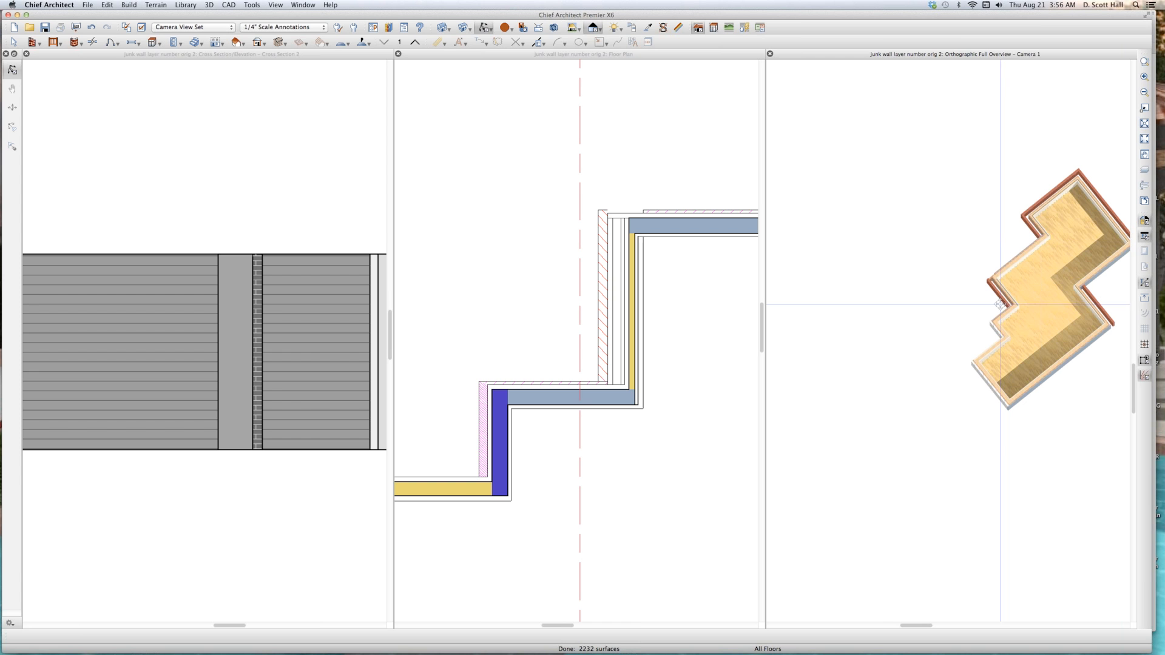
# - Locate the lower brick wall in the floor plan and examine its inside corner up close in the 3D overview from above
pyautogui.scroll(-5, 657, 223)
pyautogui.scroll(3, 610, 277)
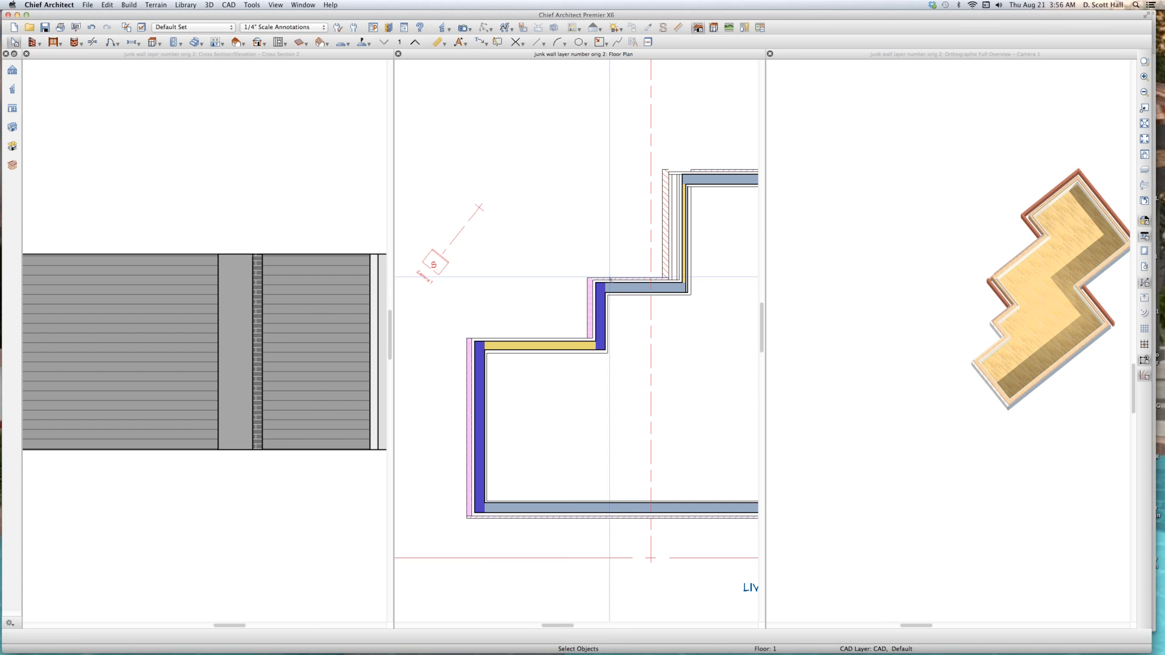
pyautogui.scroll(-1, 610, 277)
pyautogui.scroll(-2, 538, 372)
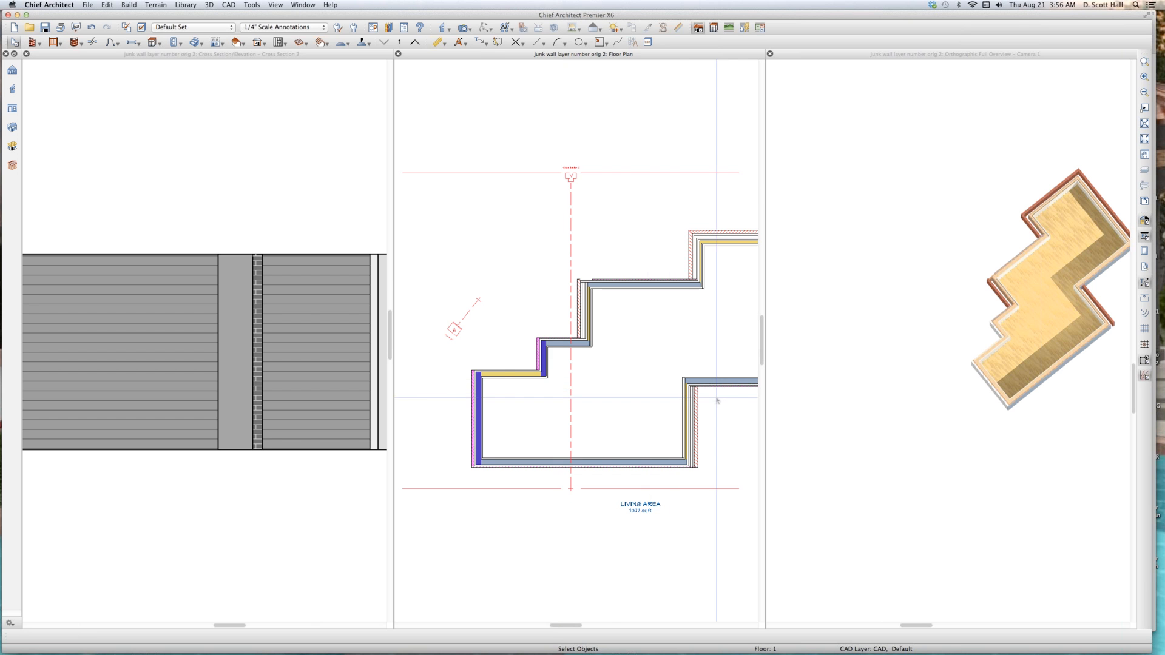
pyautogui.scroll(4, 705, 393)
pyautogui.scroll(-2, 655, 350)
pyautogui.scroll(-2, 655, 350)
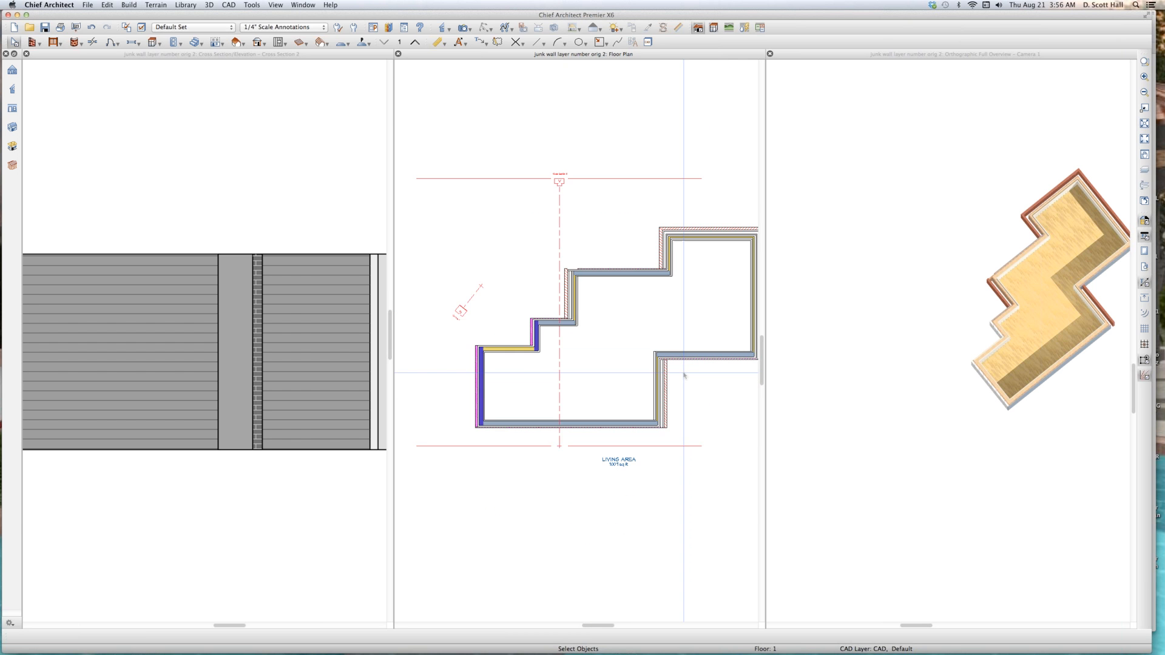
pyautogui.scroll(5, 681, 372)
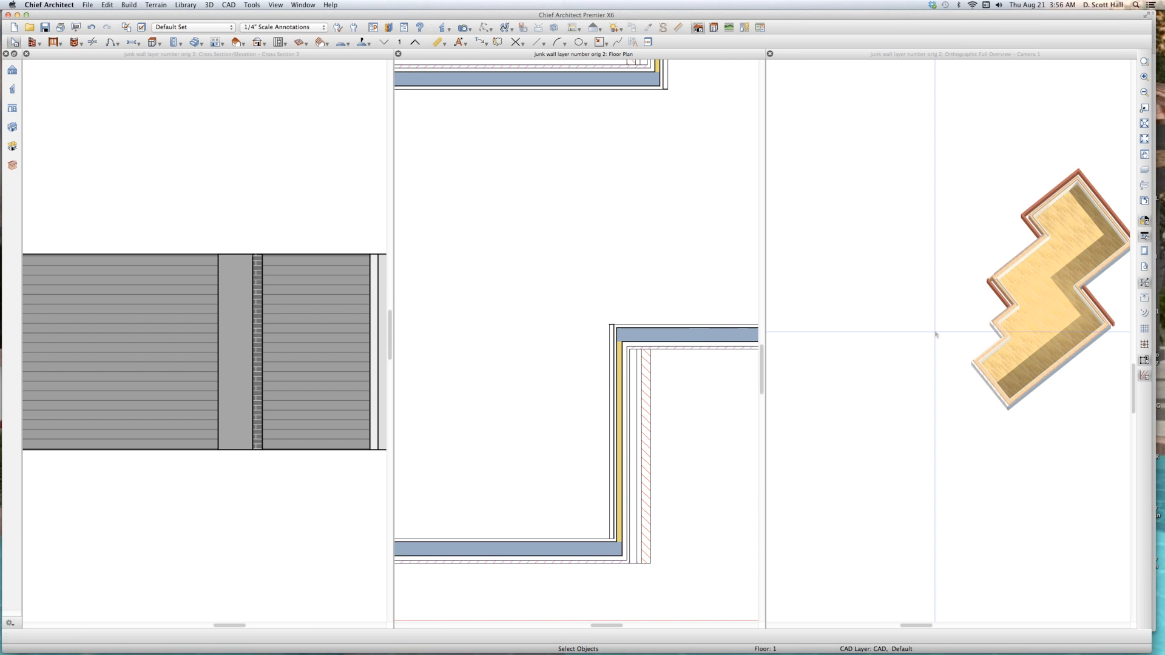
pyautogui.click(1046, 333)
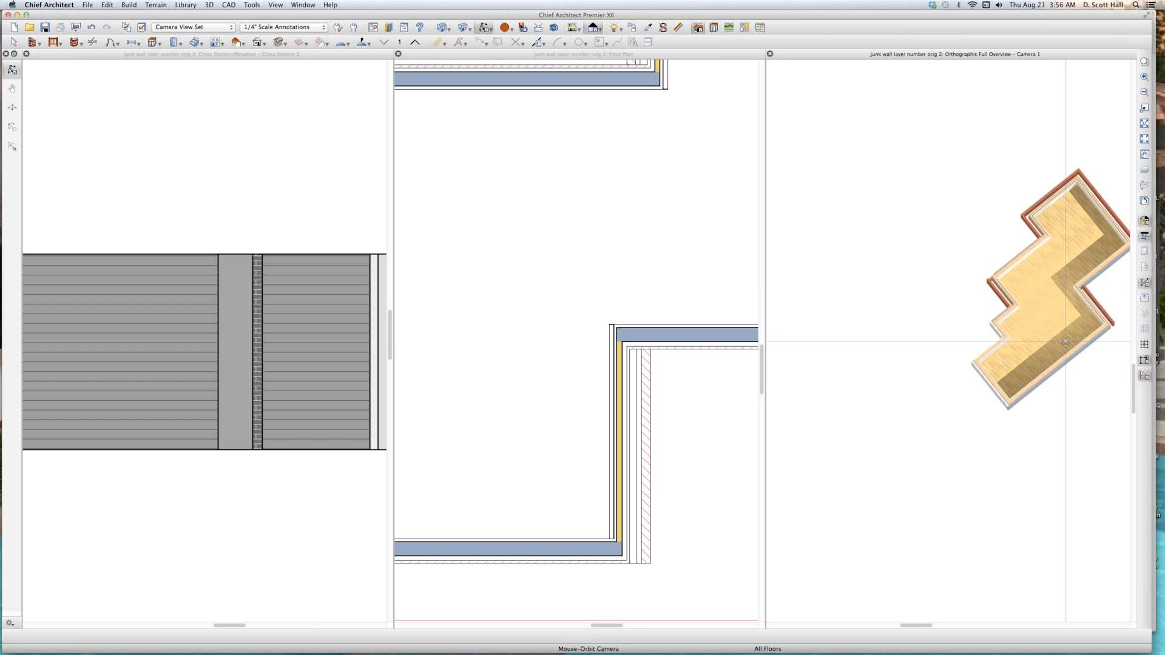
pyautogui.moveTo(1051, 341); pyautogui.dragTo(946, 342)
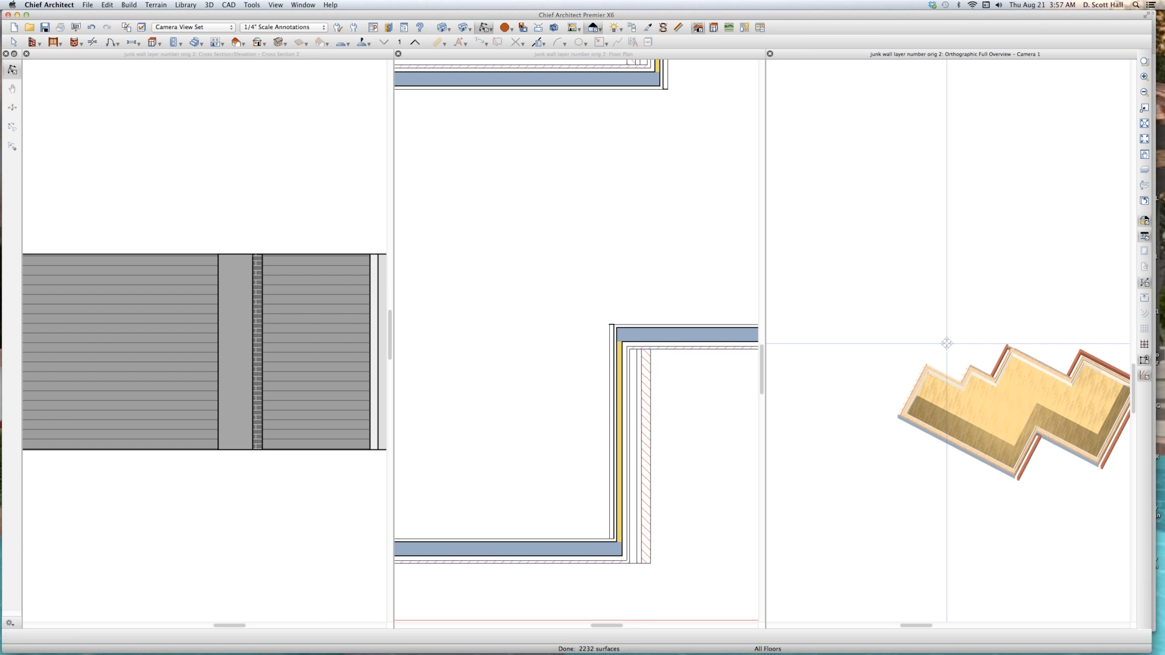
pyautogui.scroll(5, 1068, 482)
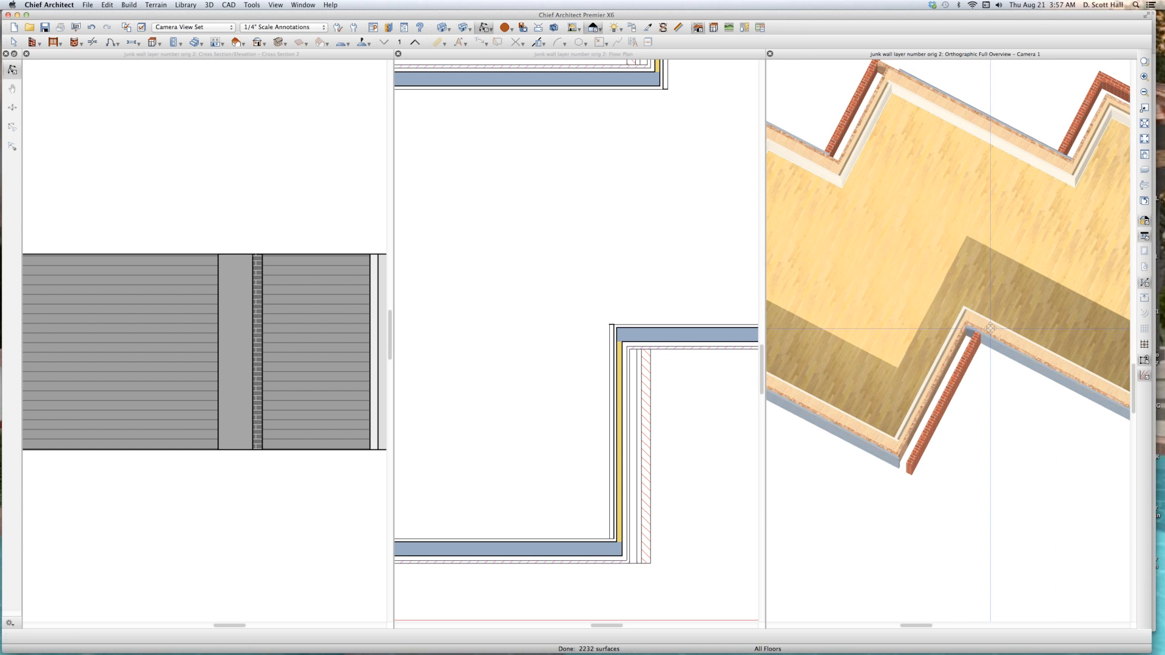
pyautogui.scroll(4, 968, 330)
pyautogui.scroll(2, 968, 330)
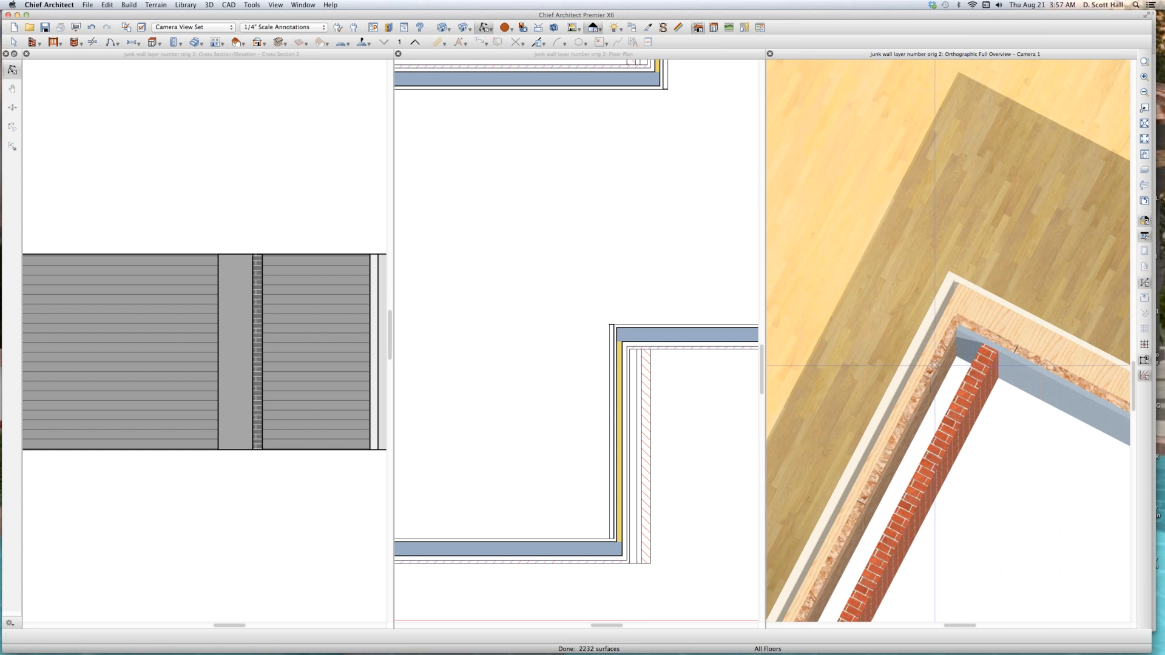
# - Edit the lower brick wall's layer intersections, extending its brick layer to the upper blue-gray wall's framing and pulling it back to the siding face
pyautogui.click(632, 366)
pyautogui.rightClick(645, 372)
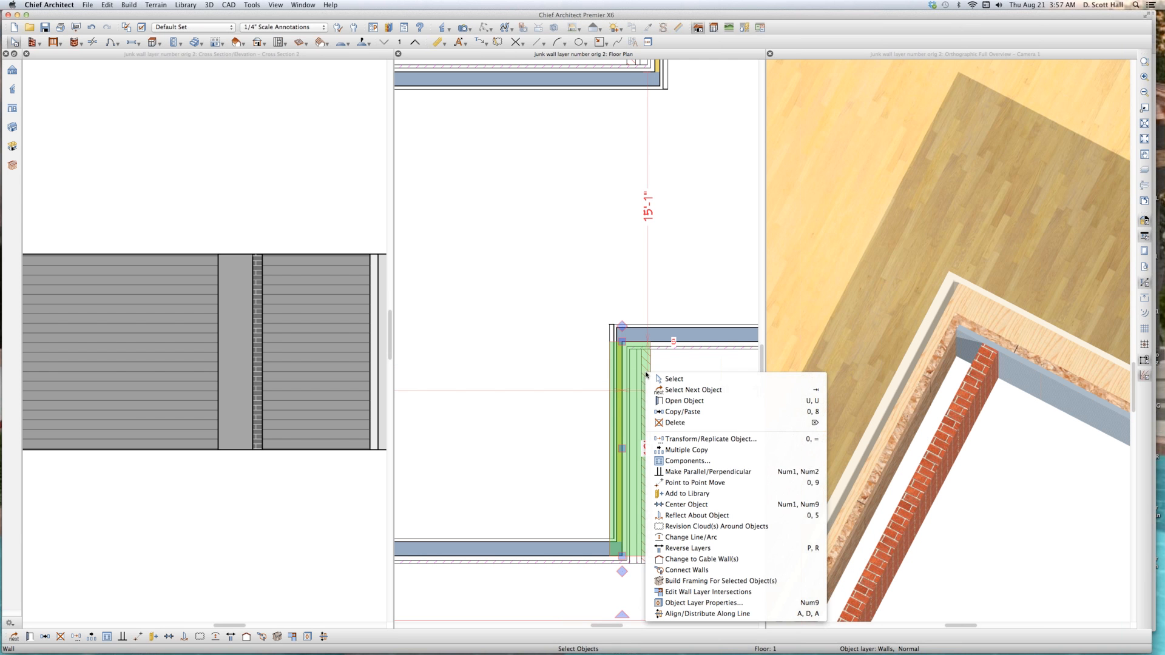
pyautogui.click(704, 591)
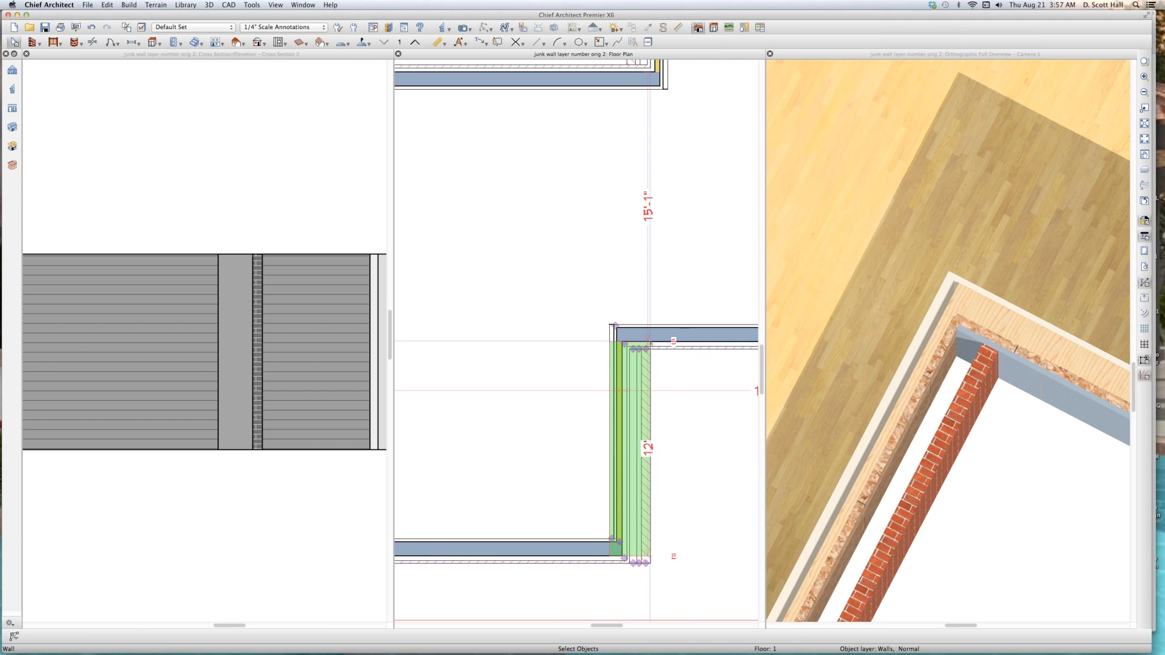
pyautogui.click(628, 325)
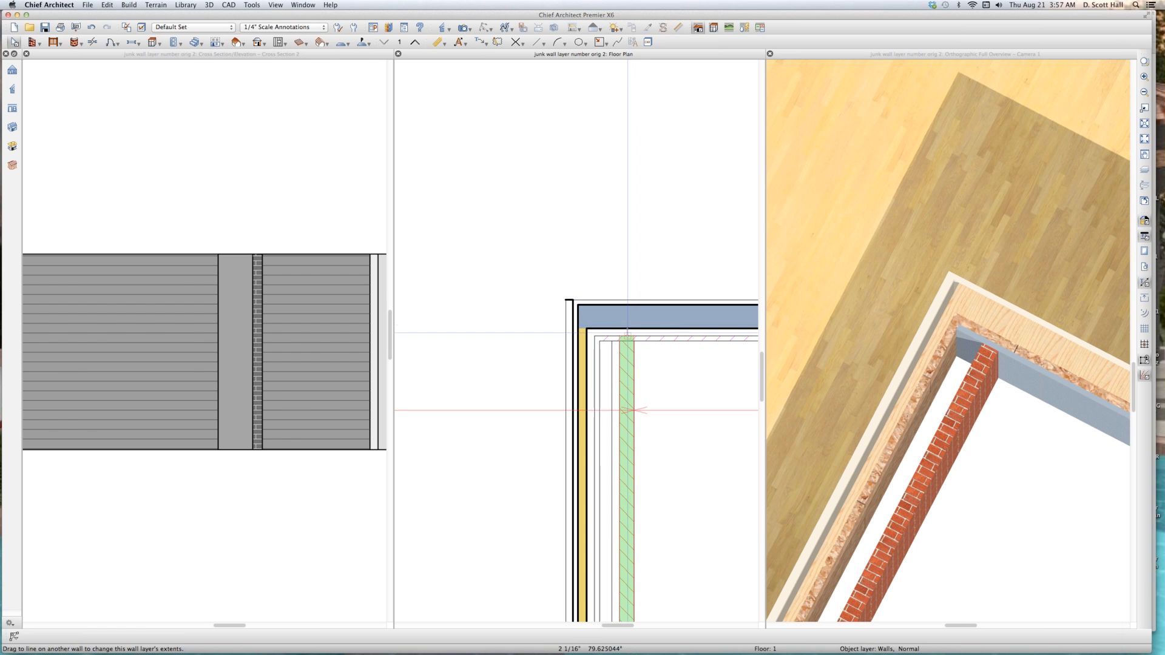
pyautogui.moveTo(628, 325); pyautogui.dragTo(627, 325)
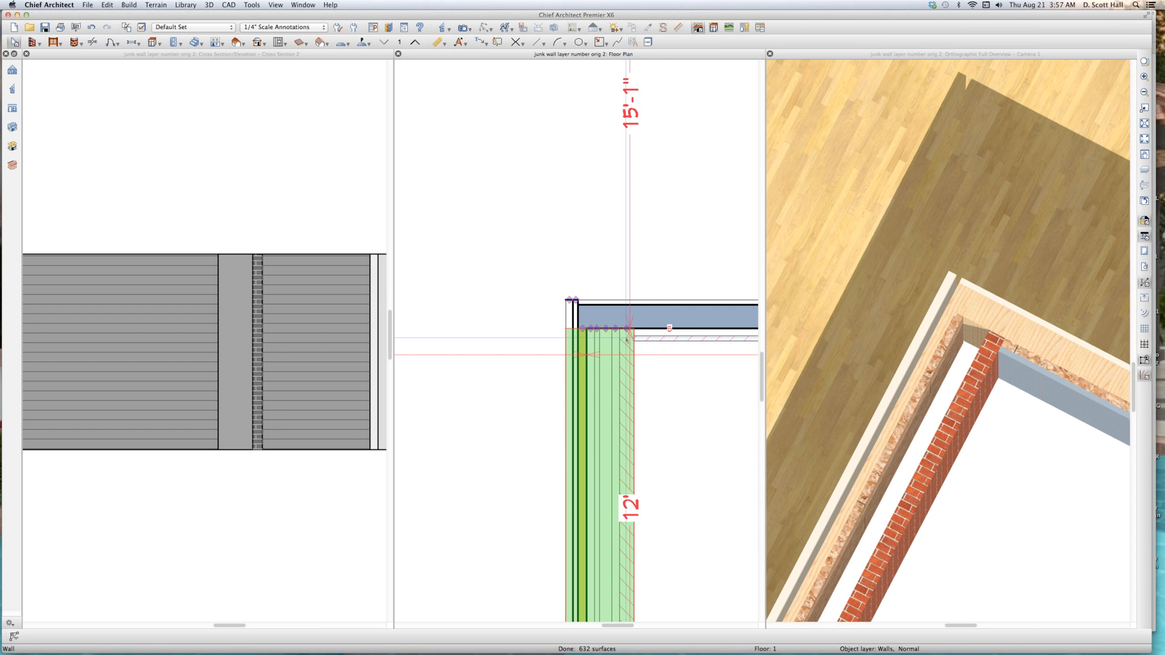
pyautogui.scroll(1, 627, 333)
pyautogui.moveTo(627, 329); pyautogui.dragTo(627, 361)
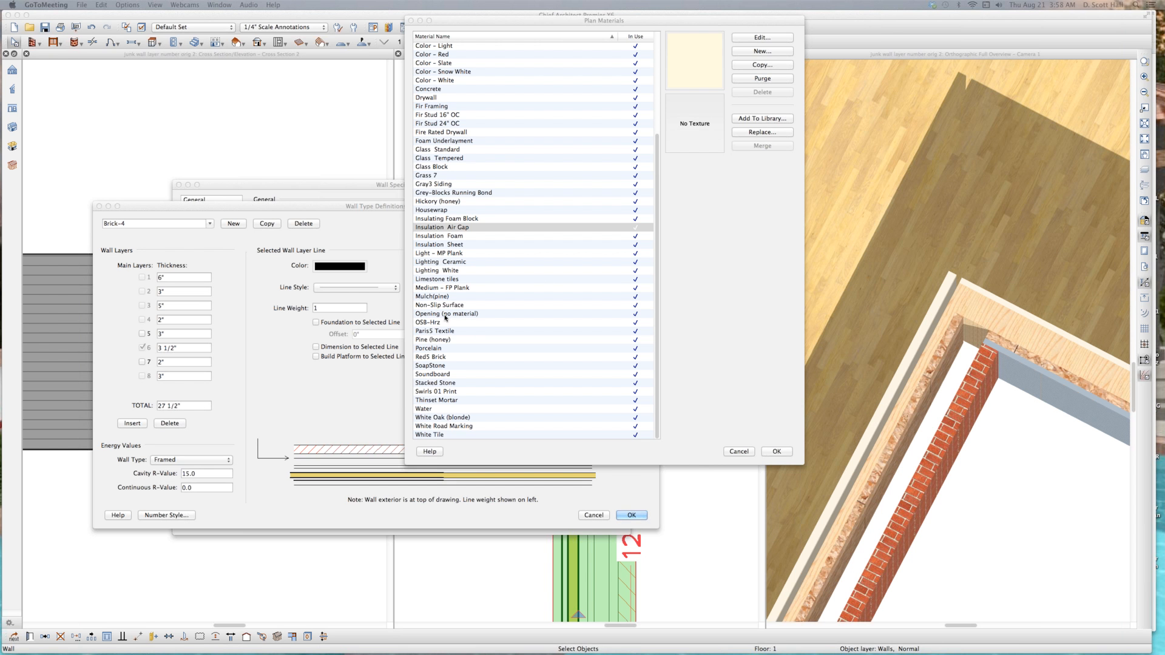
# - Assign Mulch(pine) to the Brick-4 wall type's 5" third layer and White Oak (blonde) to its 2" fourth layer
pyautogui.click(441, 296)
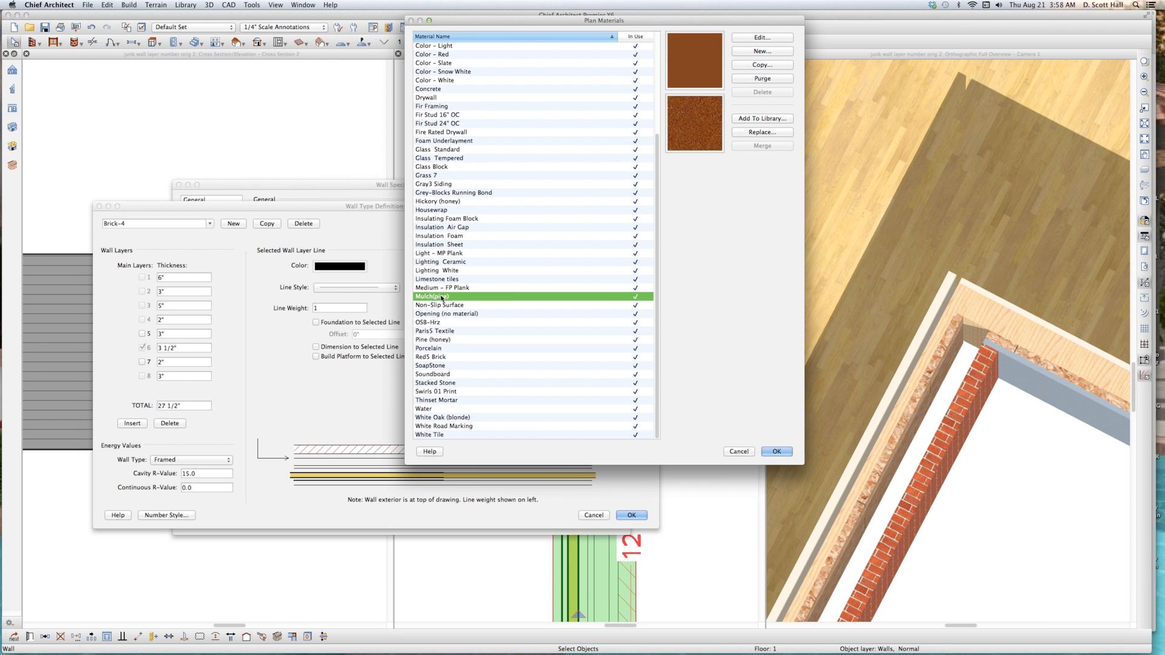
pyautogui.click(777, 452)
pyautogui.click(178, 320)
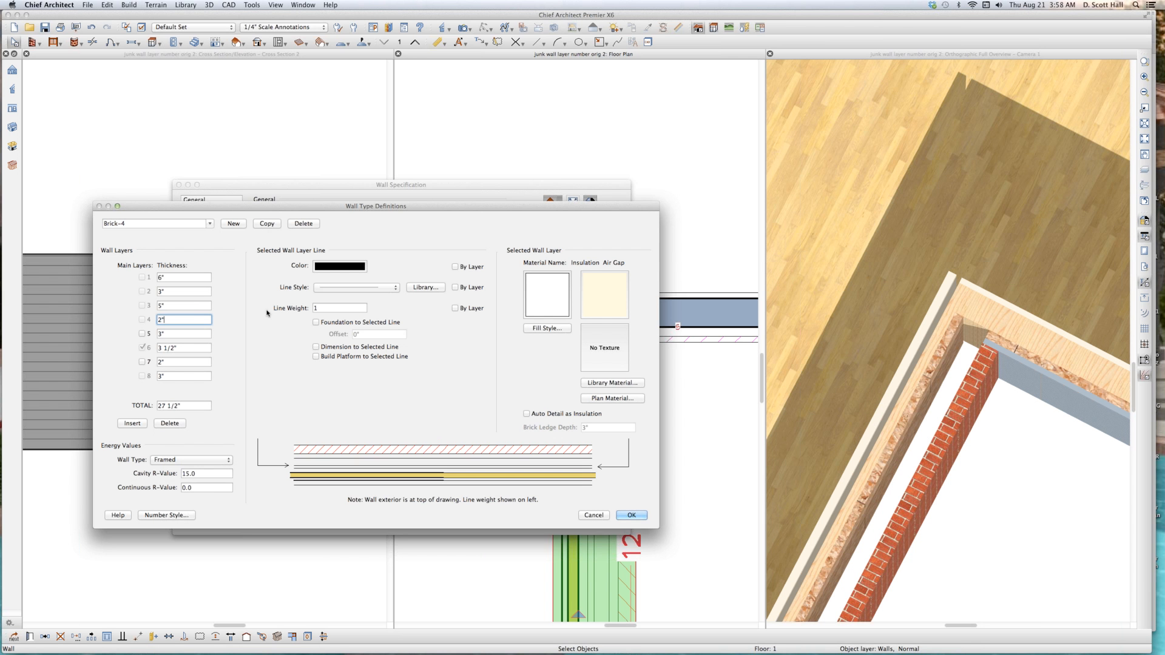
pyautogui.click(621, 398)
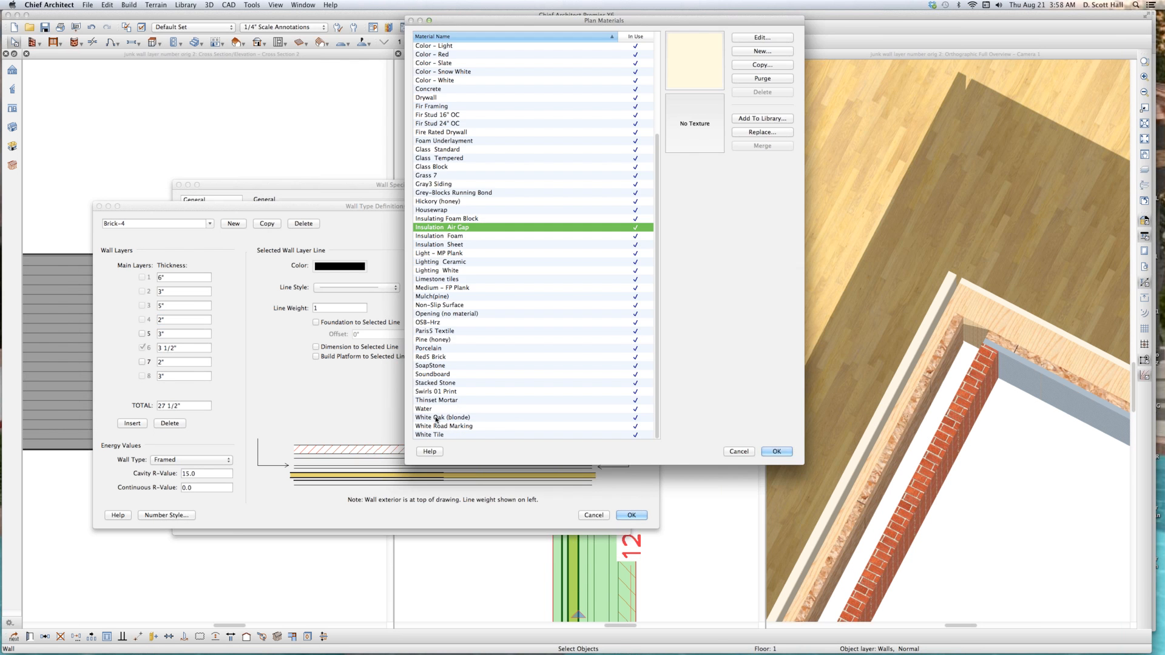
pyautogui.click(440, 417)
pyautogui.click(777, 451)
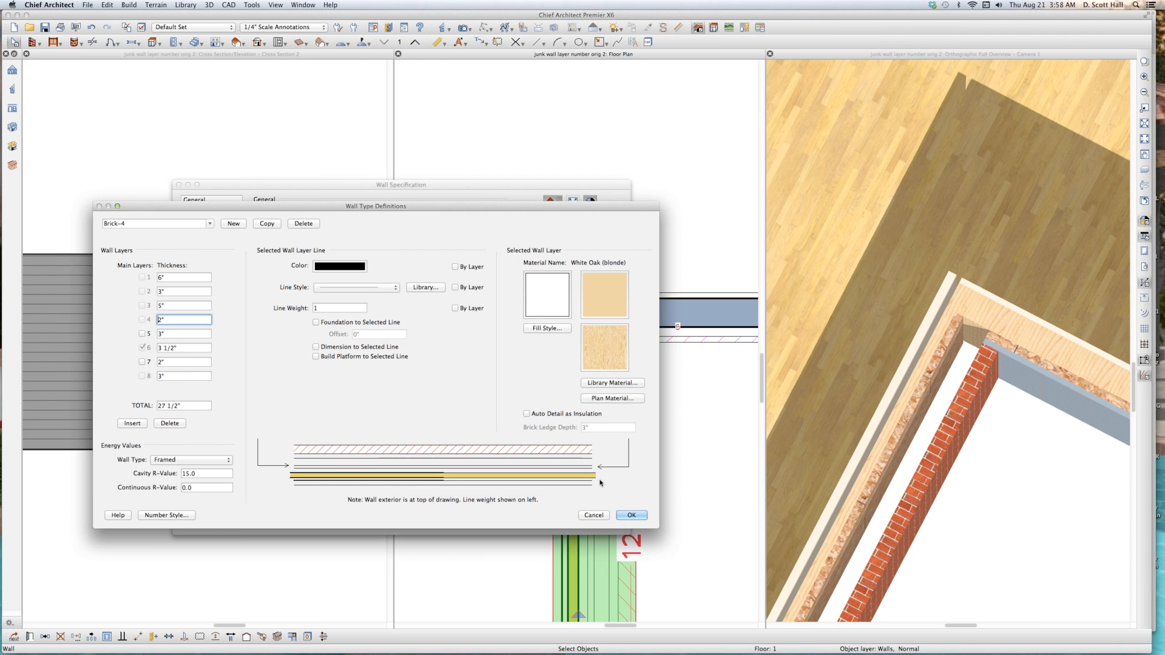
pyautogui.click(632, 515)
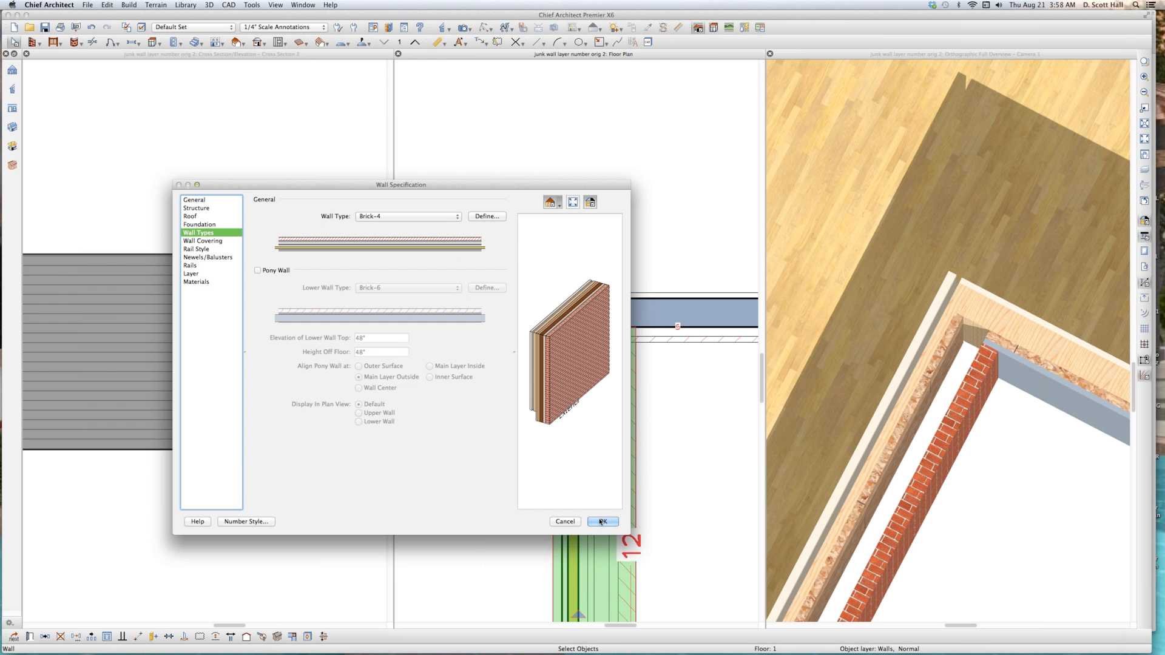
pyautogui.click(600, 522)
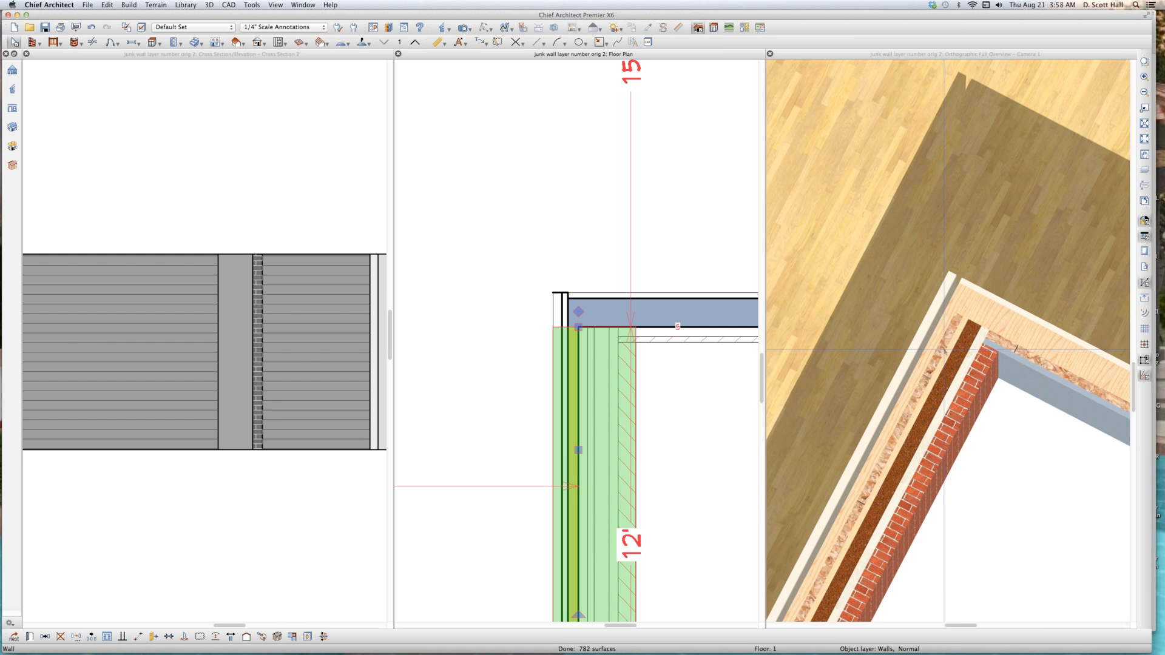
# - At the inside corner, pull the brick wall's mulch layer back to the siding's inner face and its white oak layer to the siding's outer face
pyautogui.scroll(3, 945, 350)
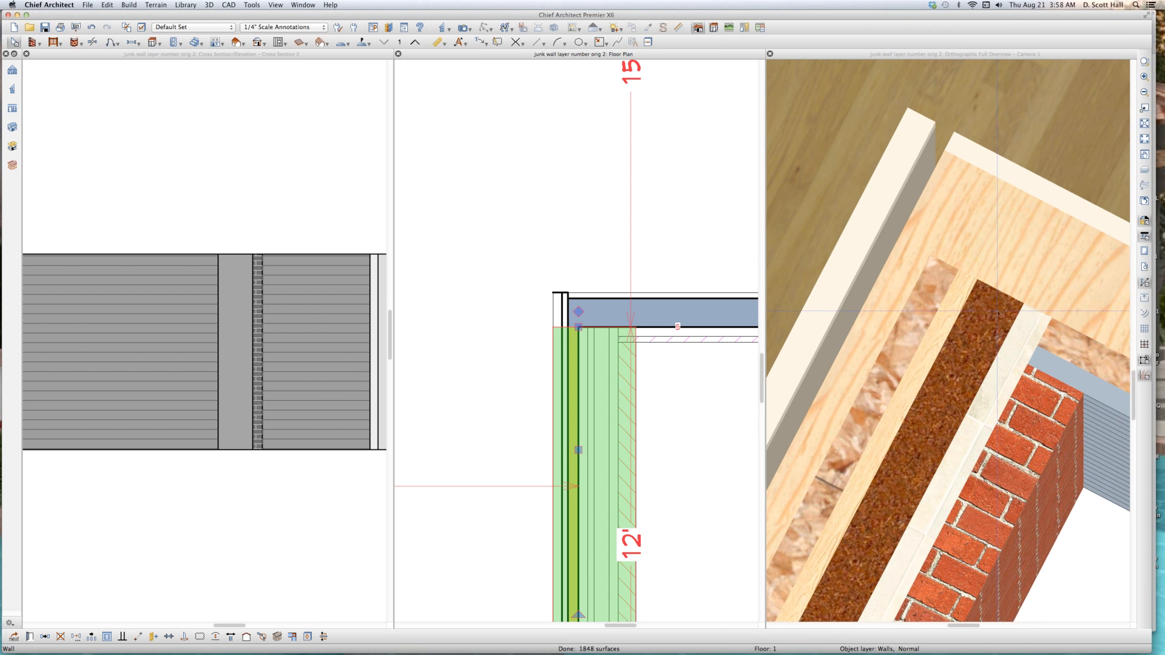
pyautogui.scroll(1, 958, 327)
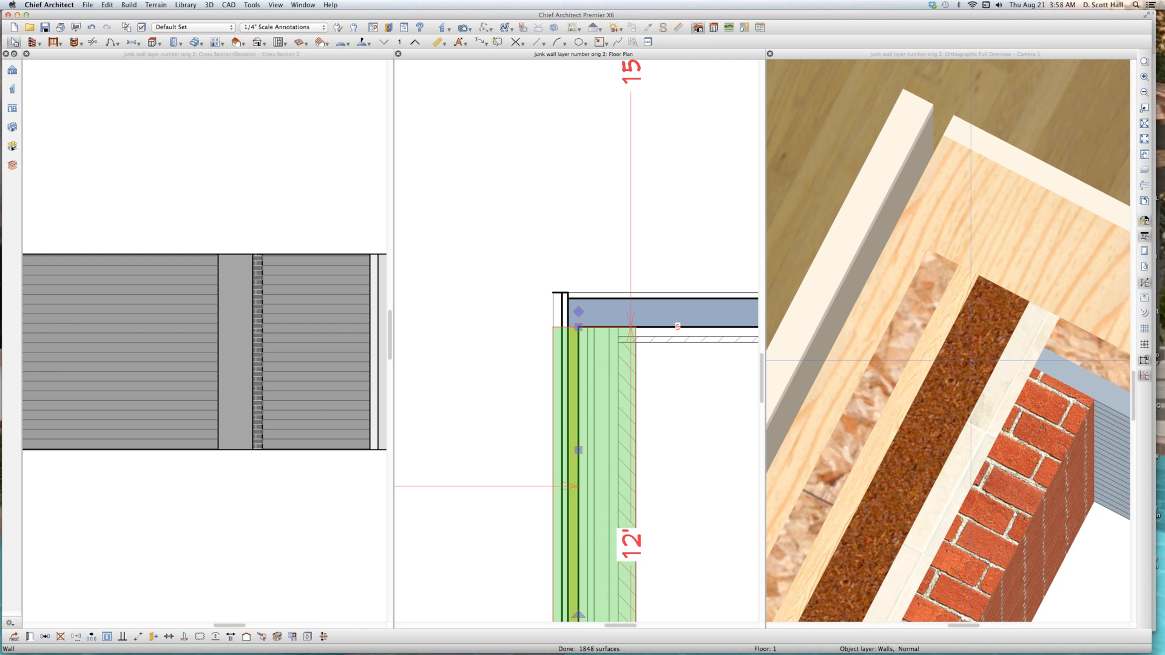
pyautogui.rightClick(626, 374)
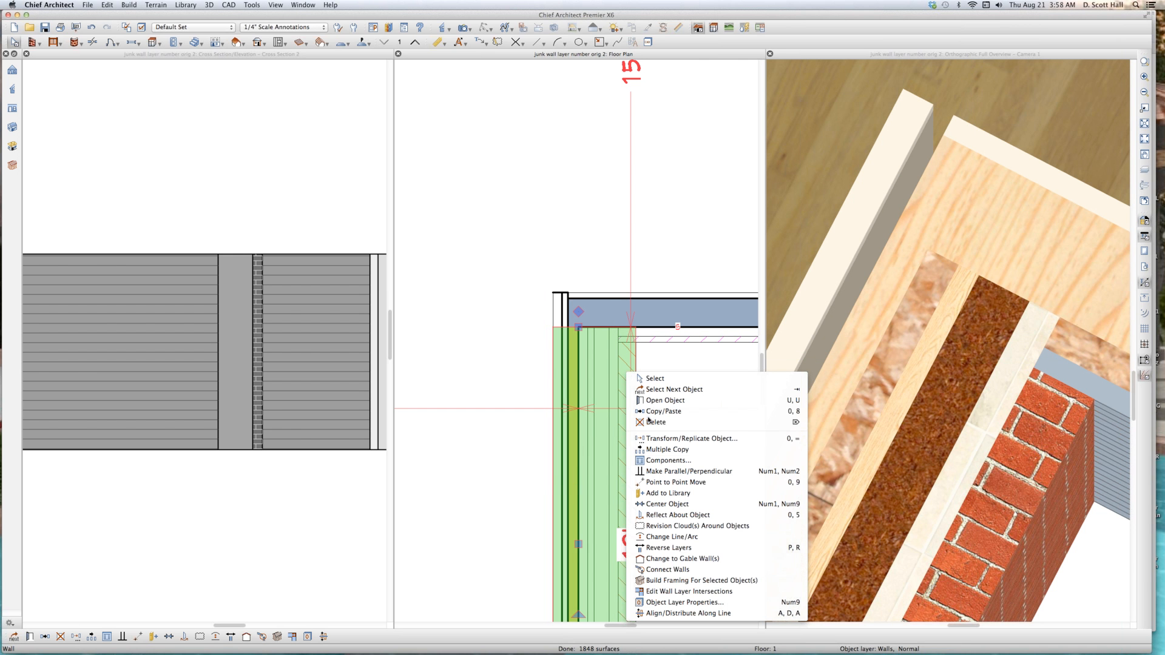
pyautogui.click(689, 591)
pyautogui.moveTo(602, 326)
pyautogui.mouseDown()
pyautogui.moveTo(611, 361)
pyautogui.moveTo(607, 337)
pyautogui.mouseUp()
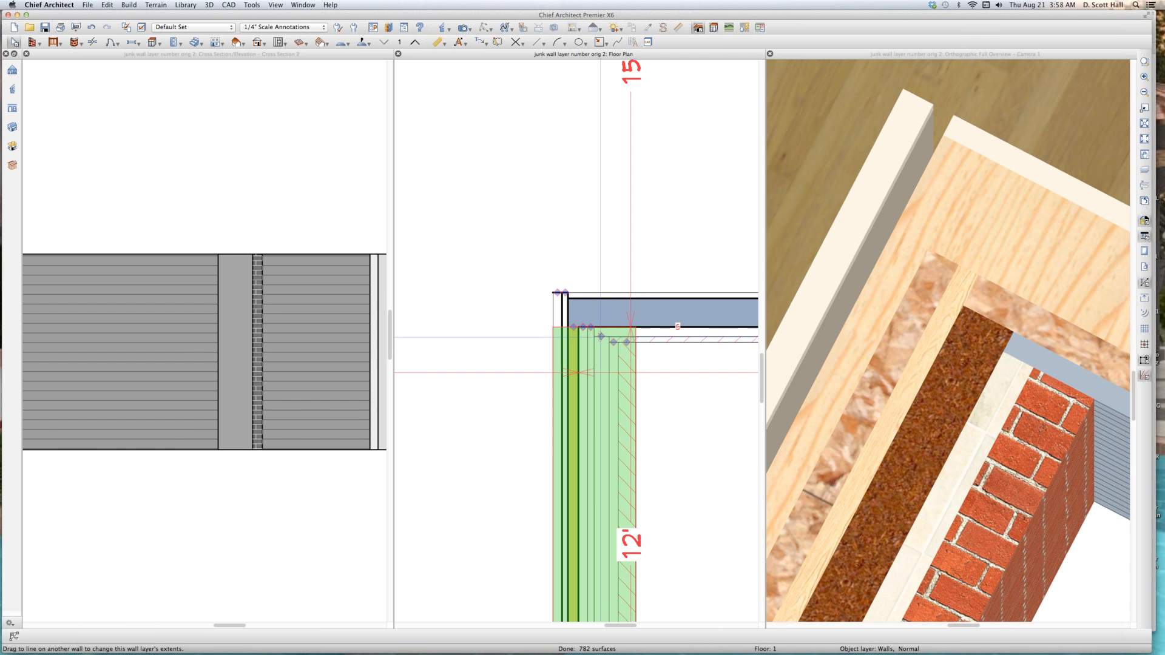
pyautogui.click(595, 361)
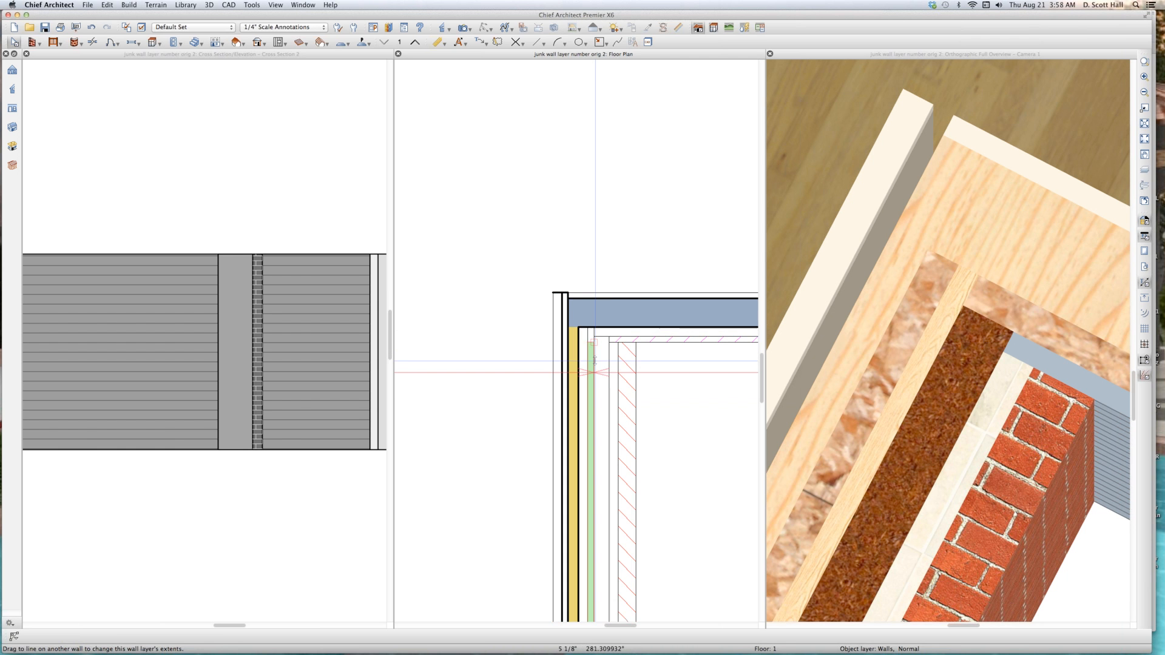
pyautogui.moveTo(596, 360); pyautogui.dragTo(617, 383)
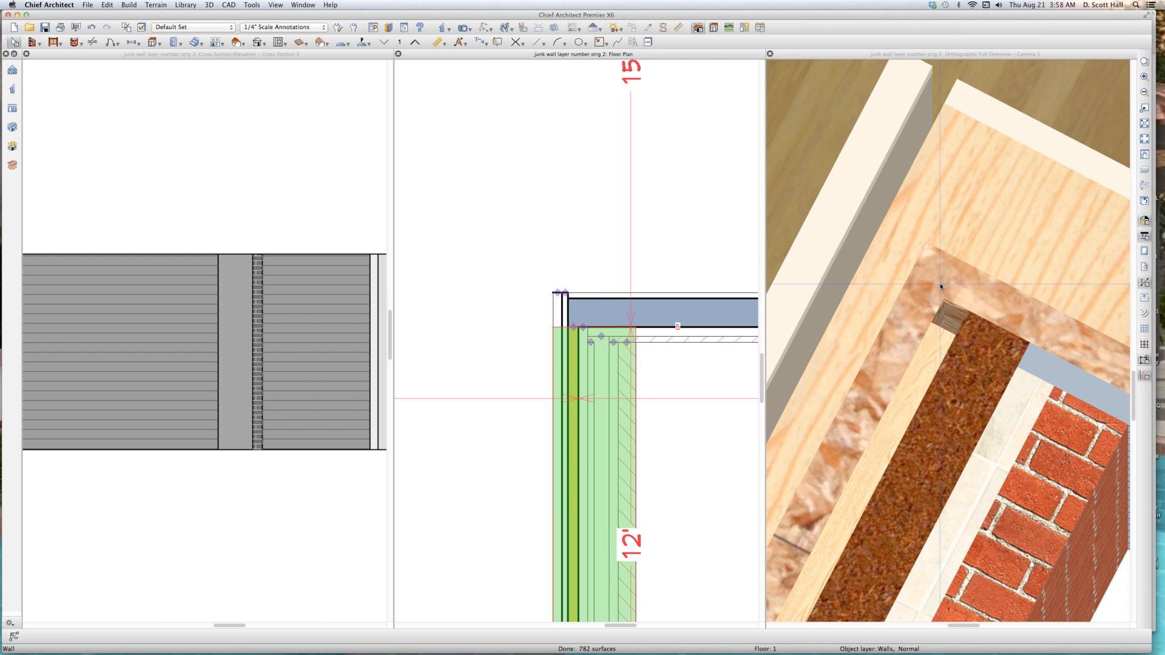
# - Switch the 3D overview to a vector view and examine the inside corner's layer ends
pyautogui.press('super+alt+b')
pyautogui.click(1099, 137)
pyautogui.click(1000, 313)
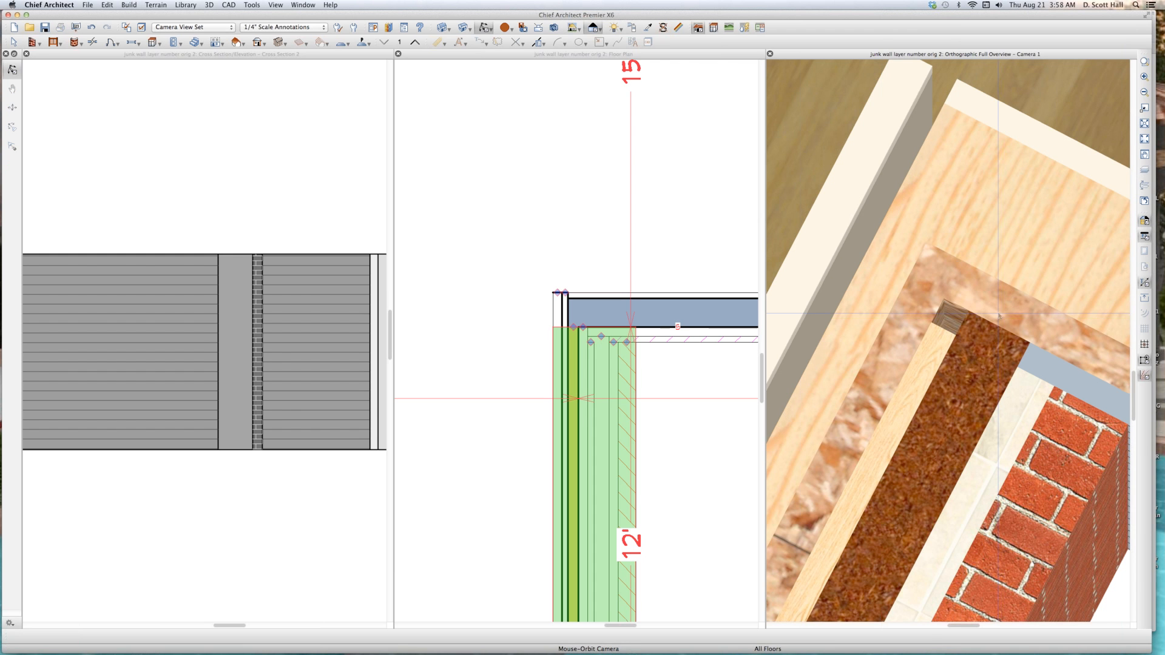
pyautogui.press('v')
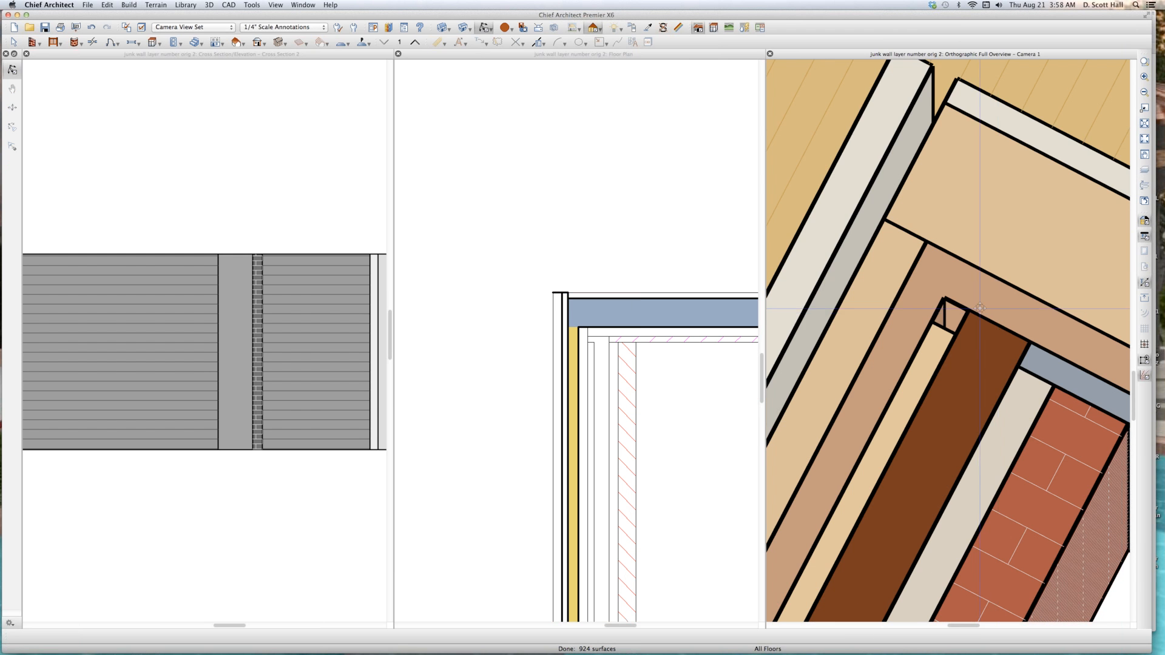
pyautogui.scroll(-3, 970, 292)
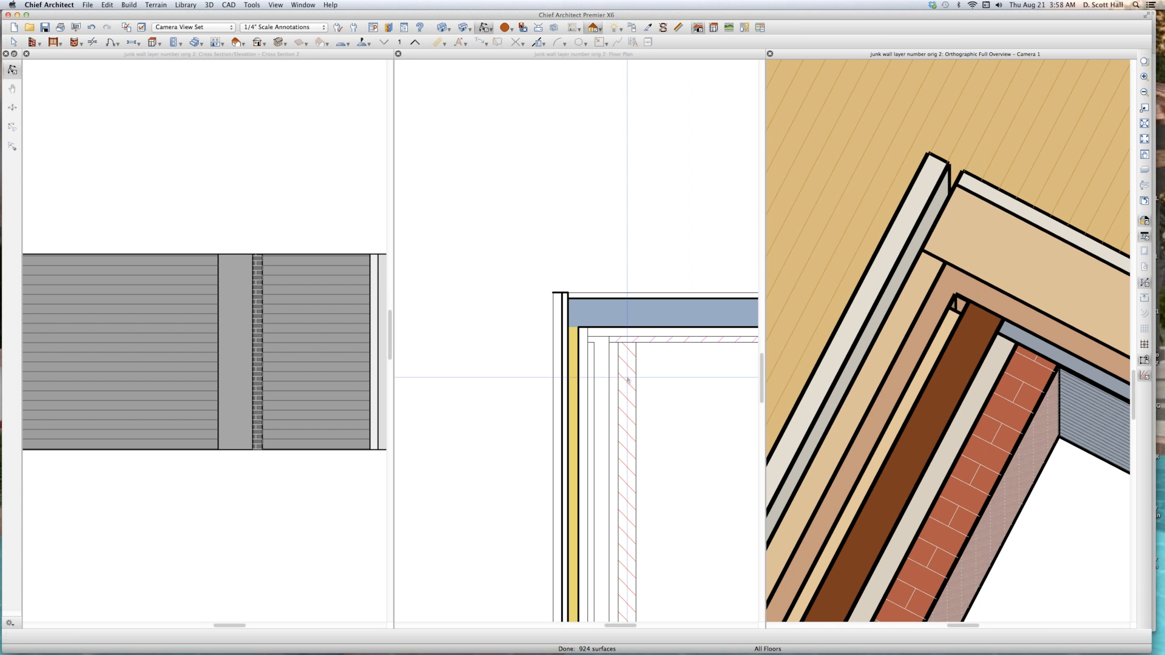
# - At the brick wall's outside corner, extend the lower blue-gray wall's siding layer across the mulch and adjoining layer ends to the brick
pyautogui.scroll(-5, 625, 354)
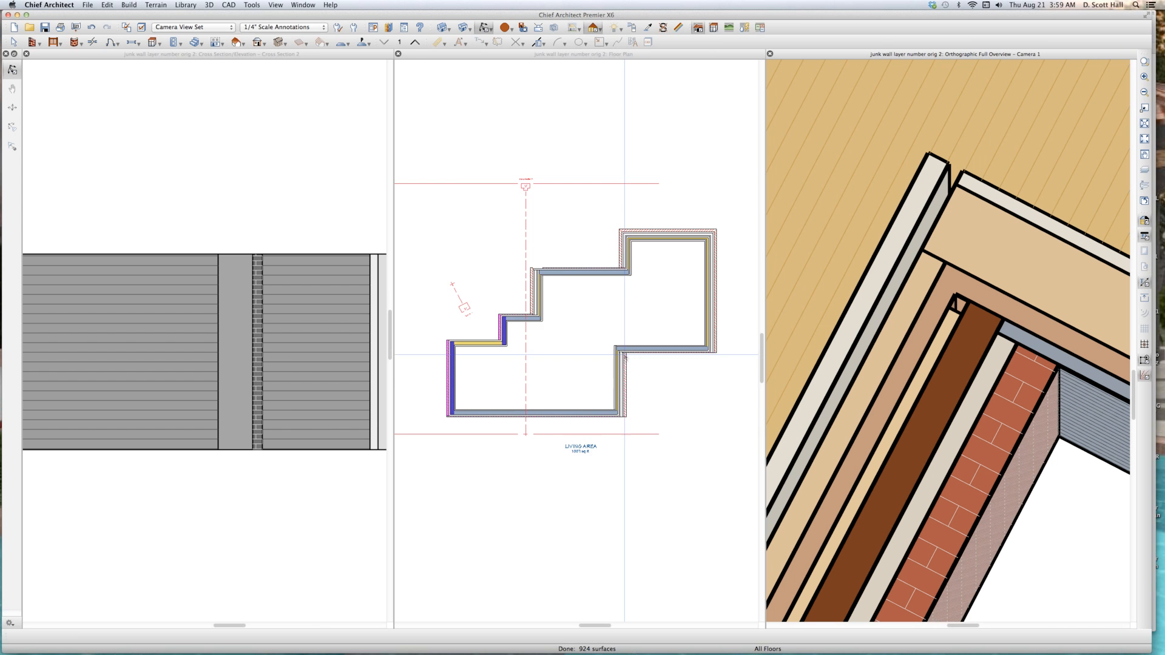
pyautogui.scroll(5, 609, 415)
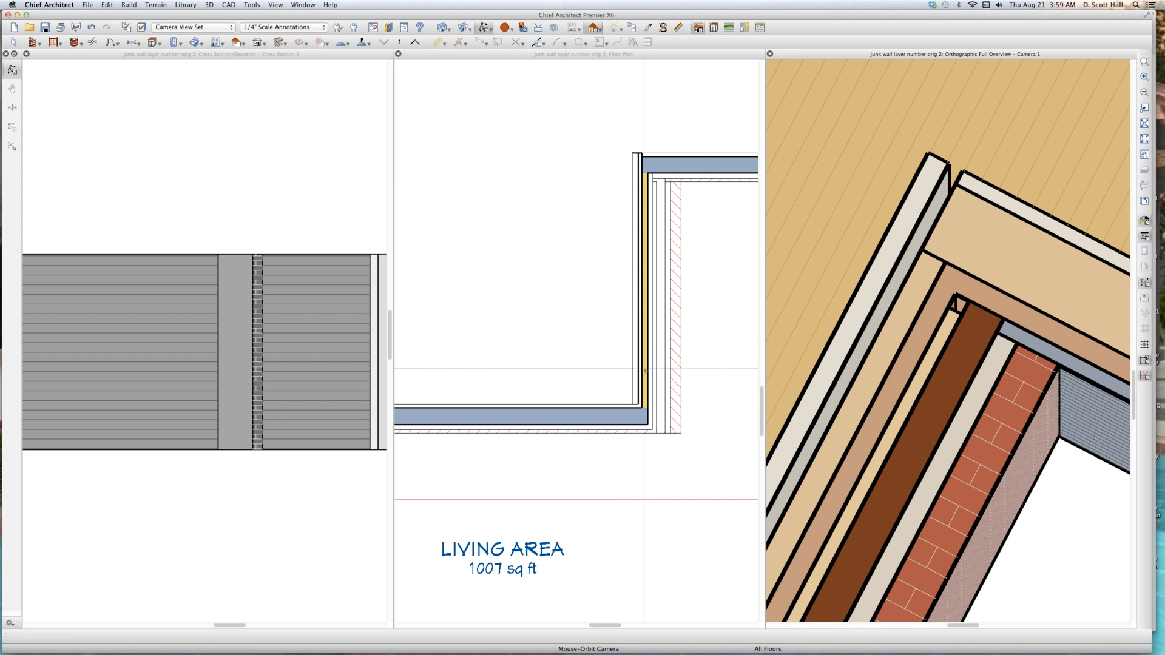
pyautogui.scroll(-5, 912, 226)
pyautogui.scroll(-3, 912, 225)
pyautogui.moveTo(897, 352); pyautogui.dragTo(914, 341)
pyautogui.scroll(5, 874, 291)
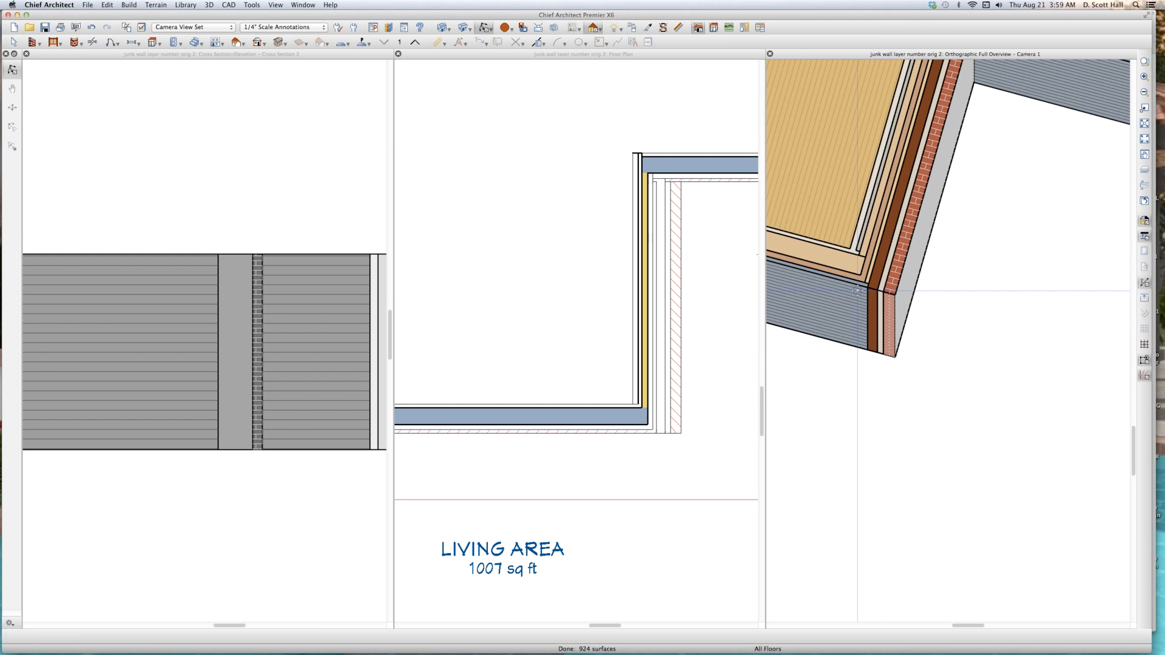
pyautogui.scroll(2, 858, 291)
pyautogui.click(603, 424)
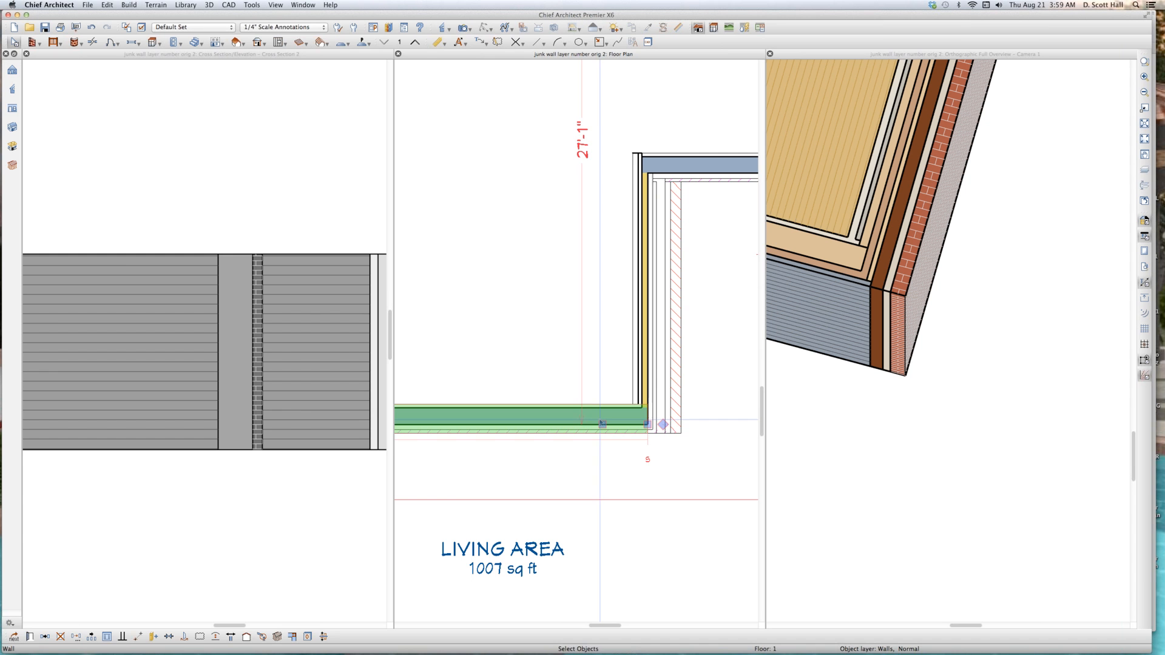
pyautogui.rightClick(601, 423)
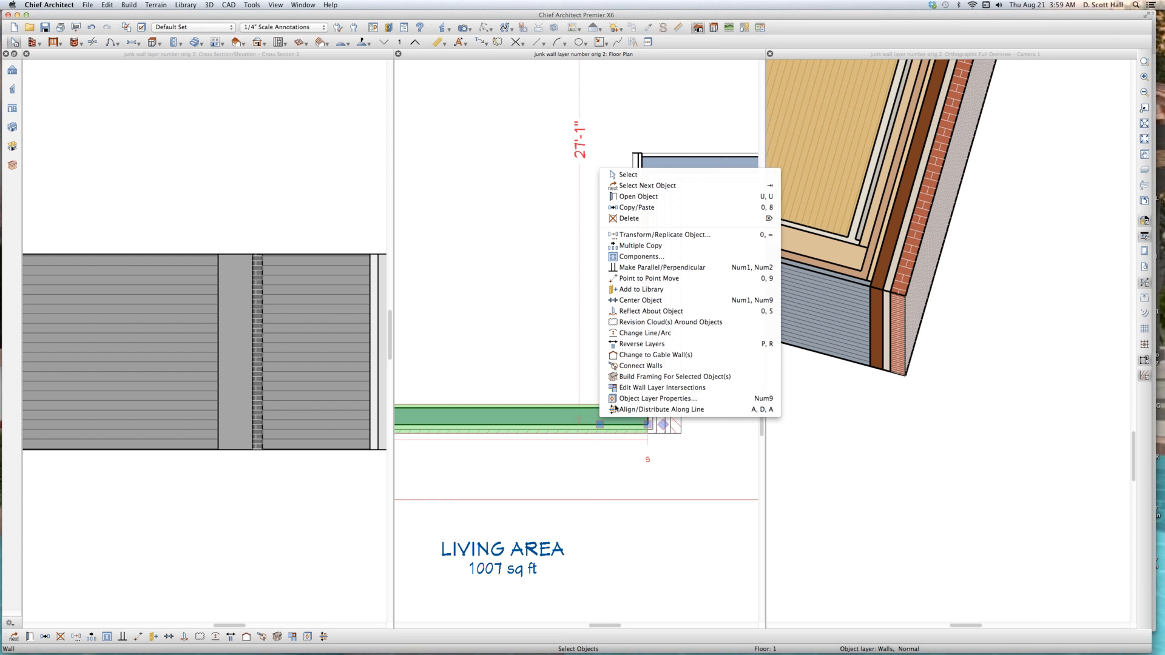
pyautogui.click(643, 387)
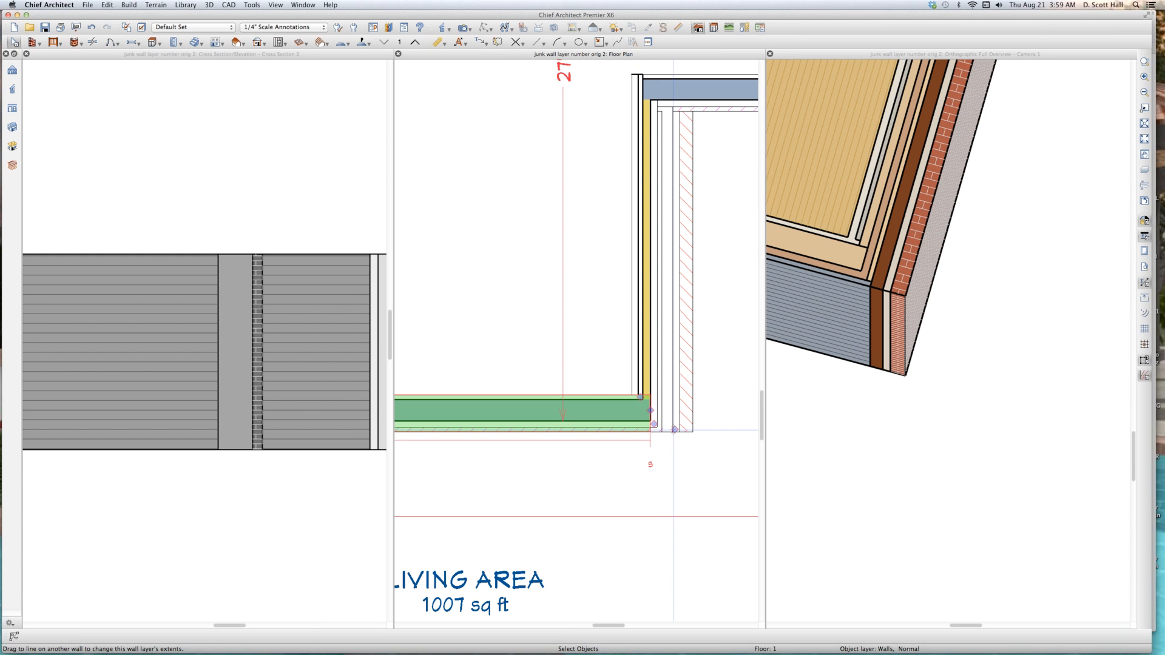
pyautogui.moveTo(675, 431)
pyautogui.mouseDown()
pyautogui.moveTo(704, 430)
pyautogui.moveTo(664, 431)
pyautogui.moveTo(681, 430)
pyautogui.mouseUp()
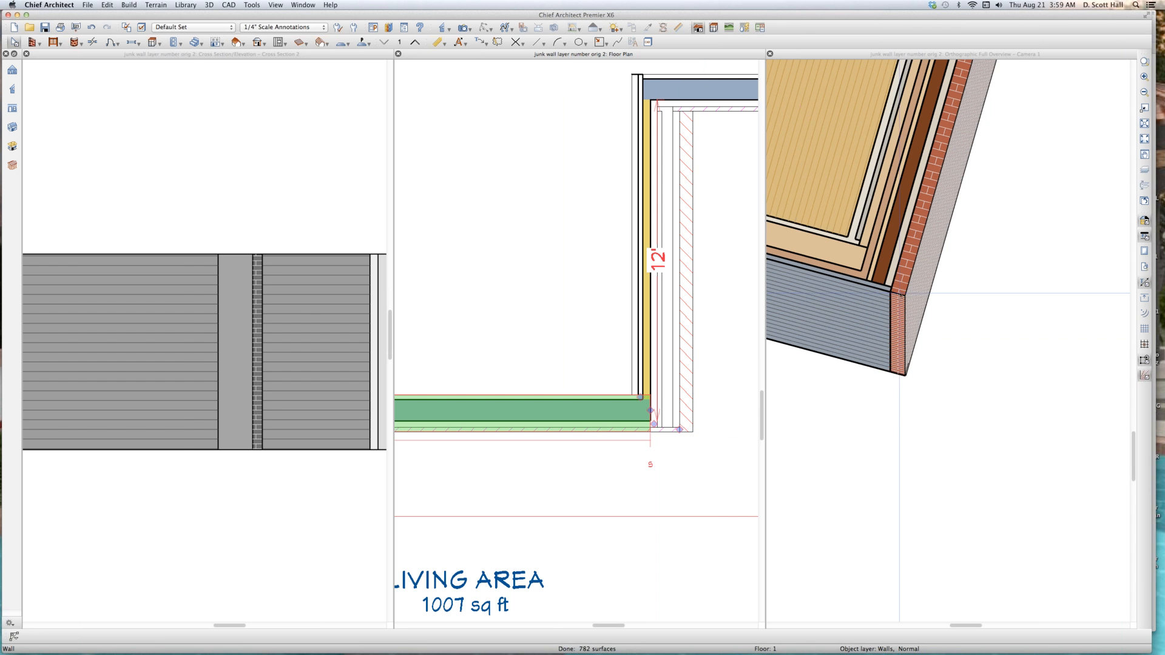
# - Extend the lower blue-gray wall's siding layer over the brick end to the brick's outer face at the outside corner
pyautogui.scroll(4, 899, 291)
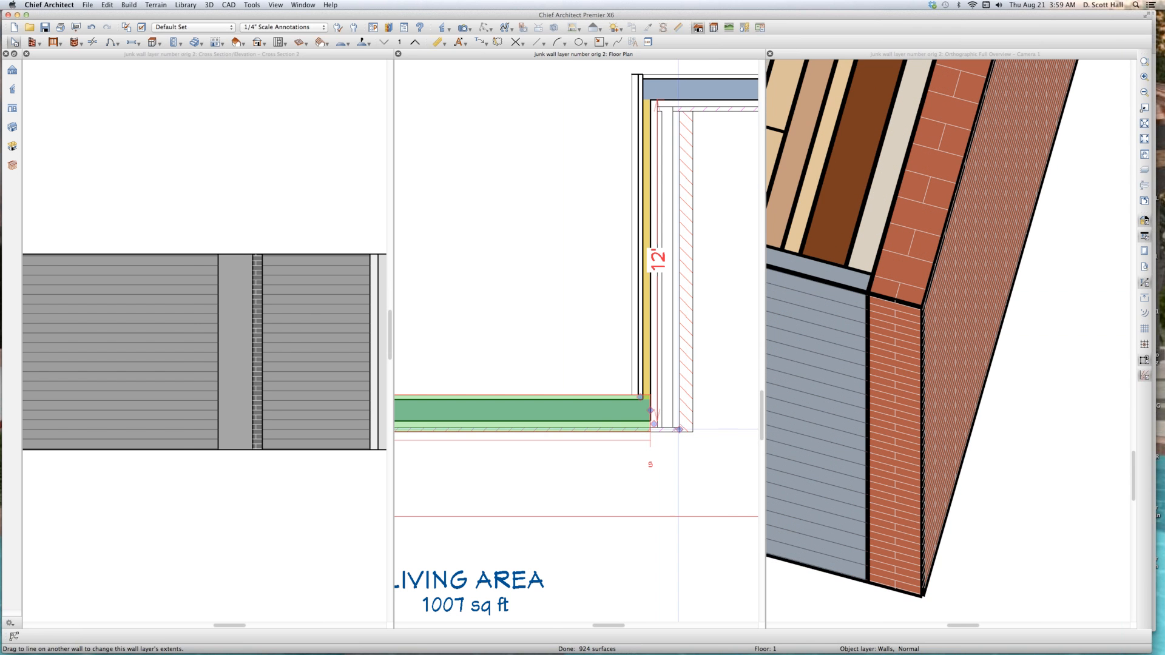
pyautogui.moveTo(679, 430); pyautogui.dragTo(692, 430)
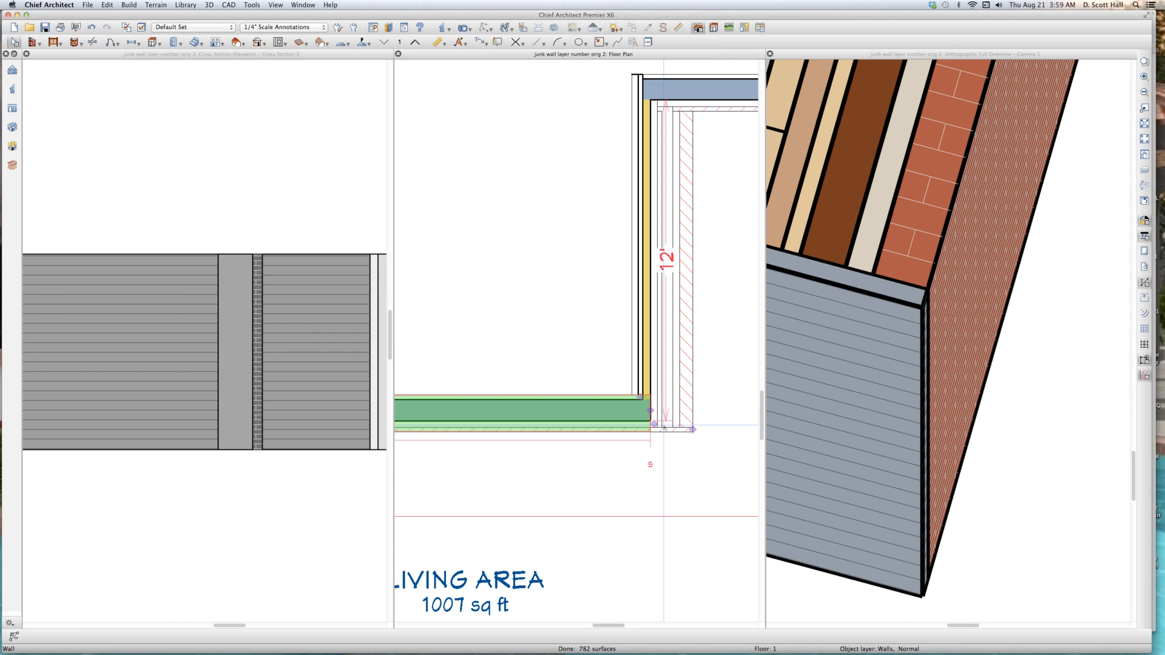
# - Examine in the floor plan how the layers meet where the lower blue-gray wall joins the dark blue wall at its other end
pyautogui.scroll(-5, 664, 427)
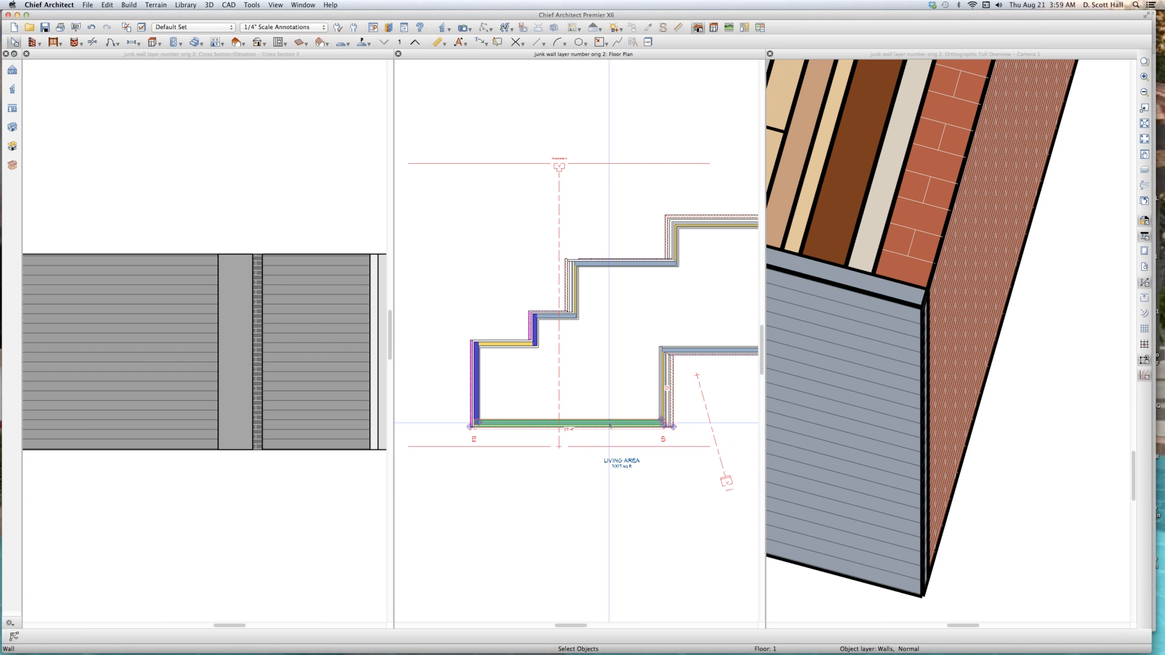
pyautogui.scroll(-4, 542, 405)
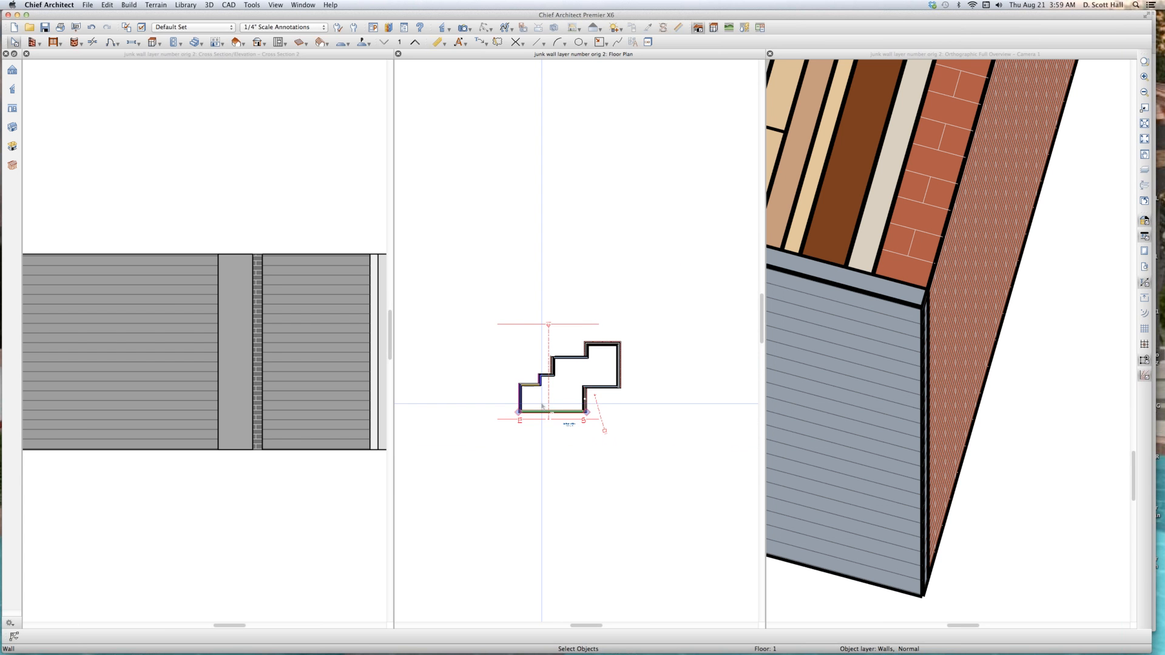
pyautogui.scroll(6, 534, 406)
pyautogui.scroll(2, 466, 432)
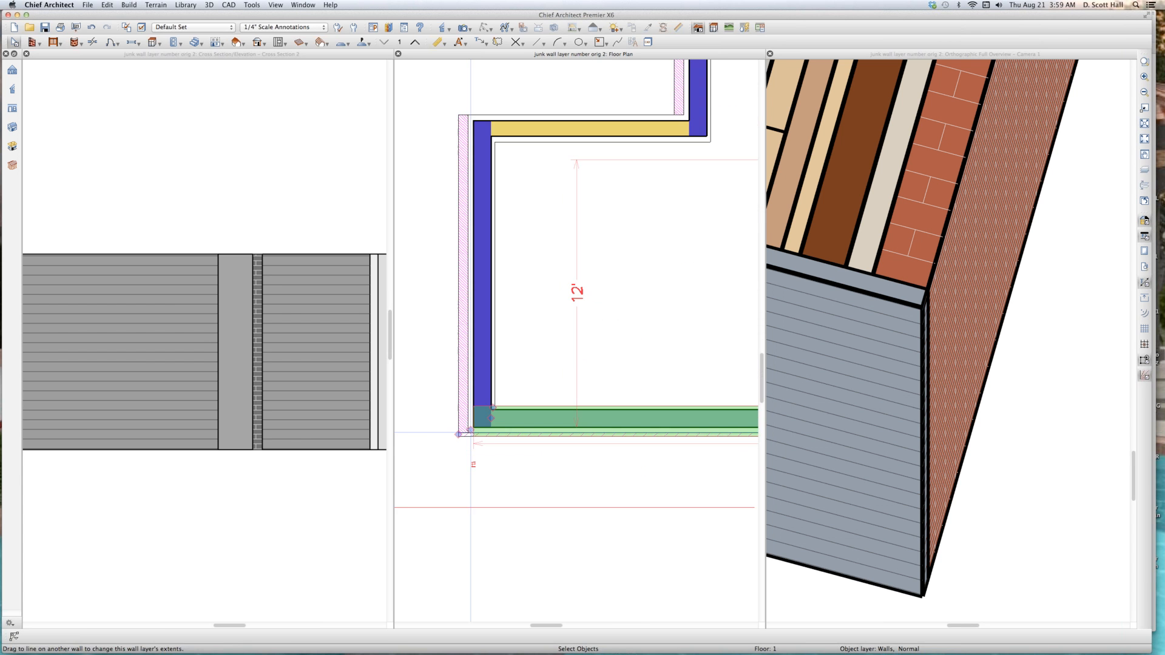
pyautogui.scroll(2, 471, 430)
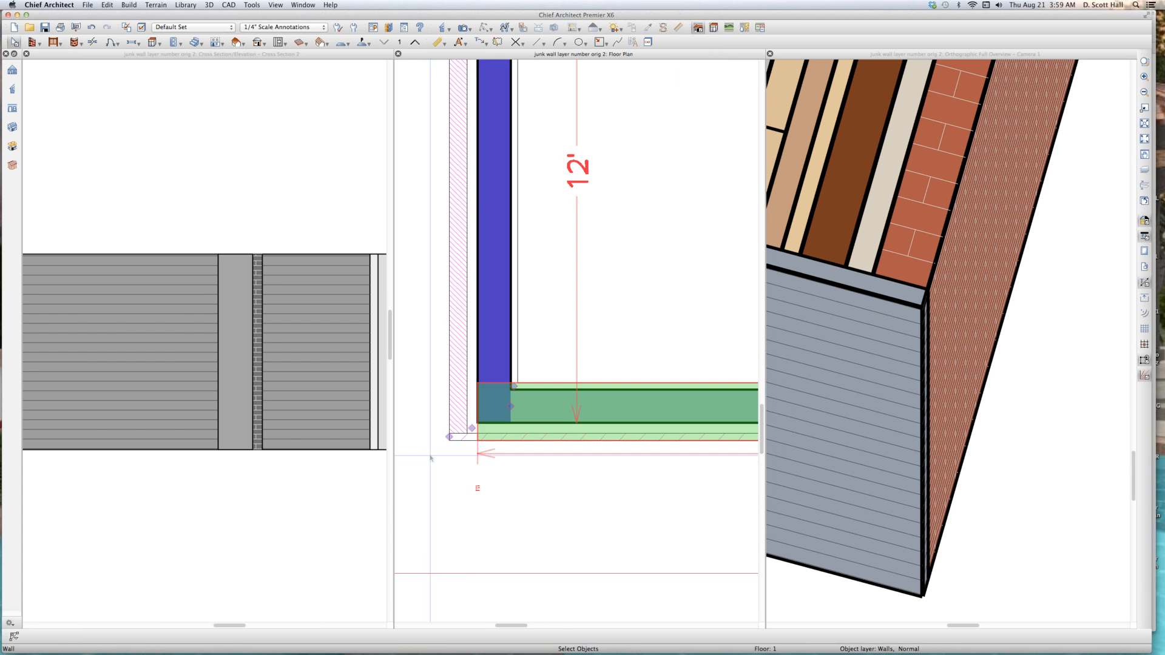
pyautogui.scroll(2, 515, 437)
pyautogui.scroll(2, 596, 394)
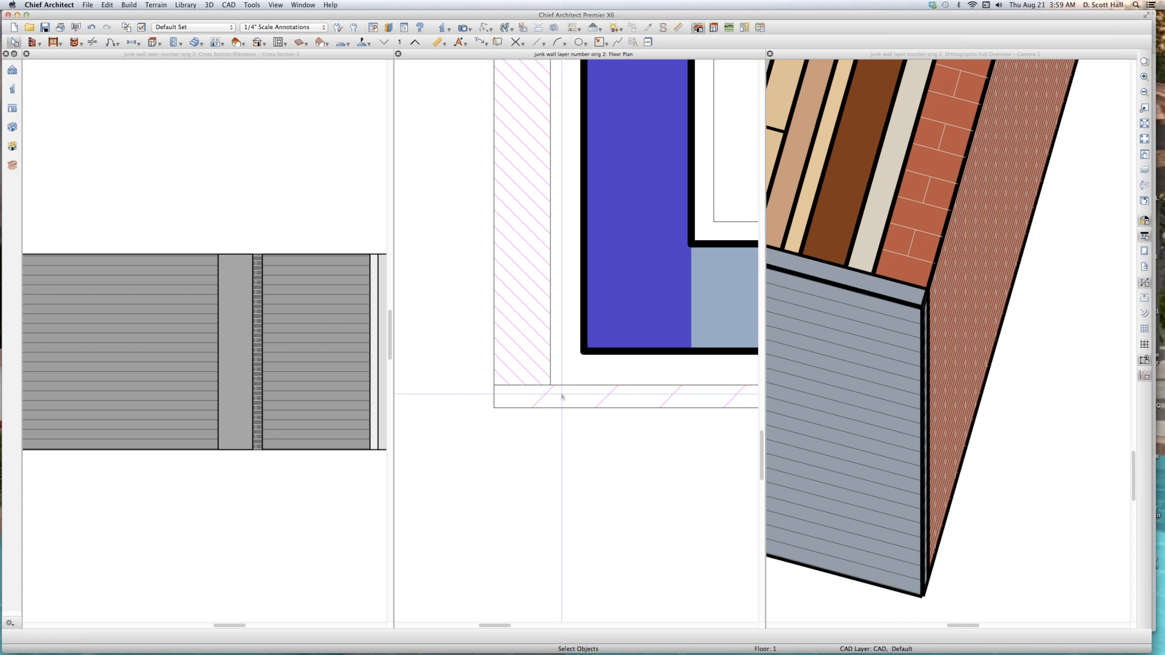
pyautogui.scroll(-1, 544, 392)
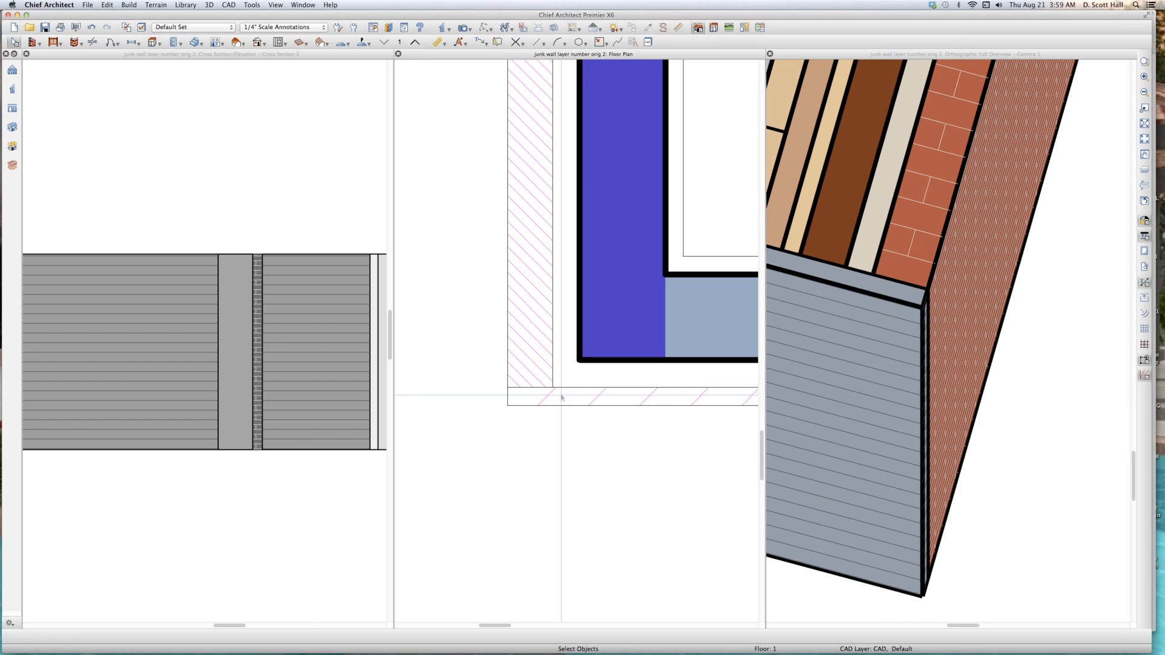
pyautogui.click(531, 375)
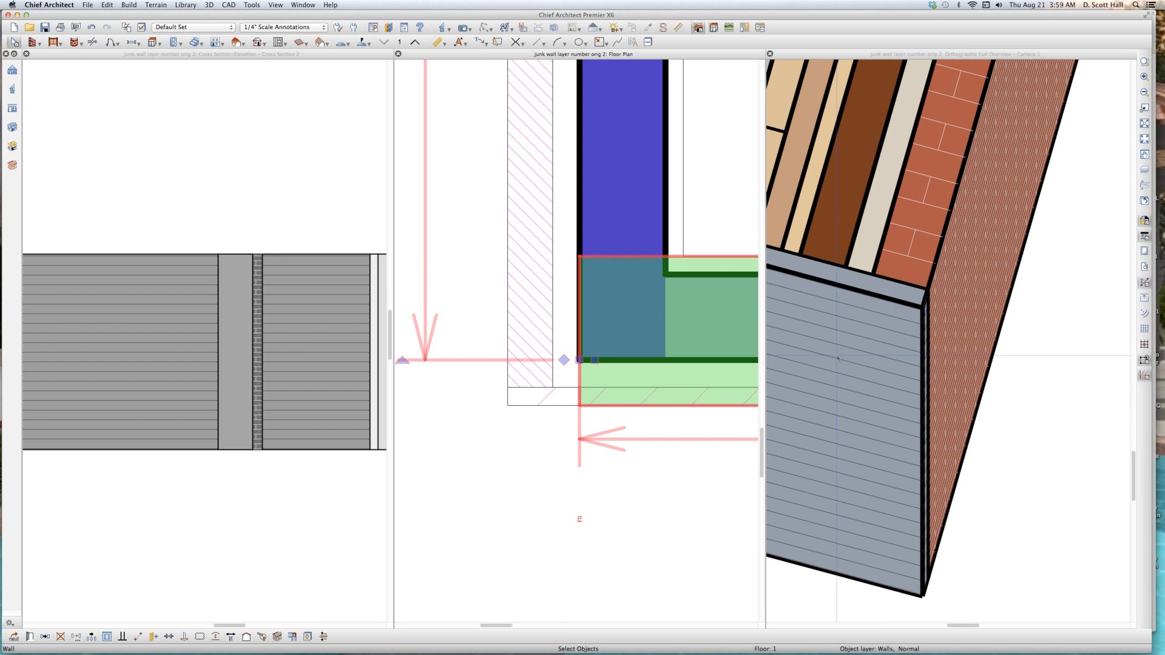
# - Orbit the 3D overview around to the dark blue wall's lower corner and examine how its outer layer meets the siding
pyautogui.scroll(-10, 896, 352)
pyautogui.scroll(-5, 832, 313)
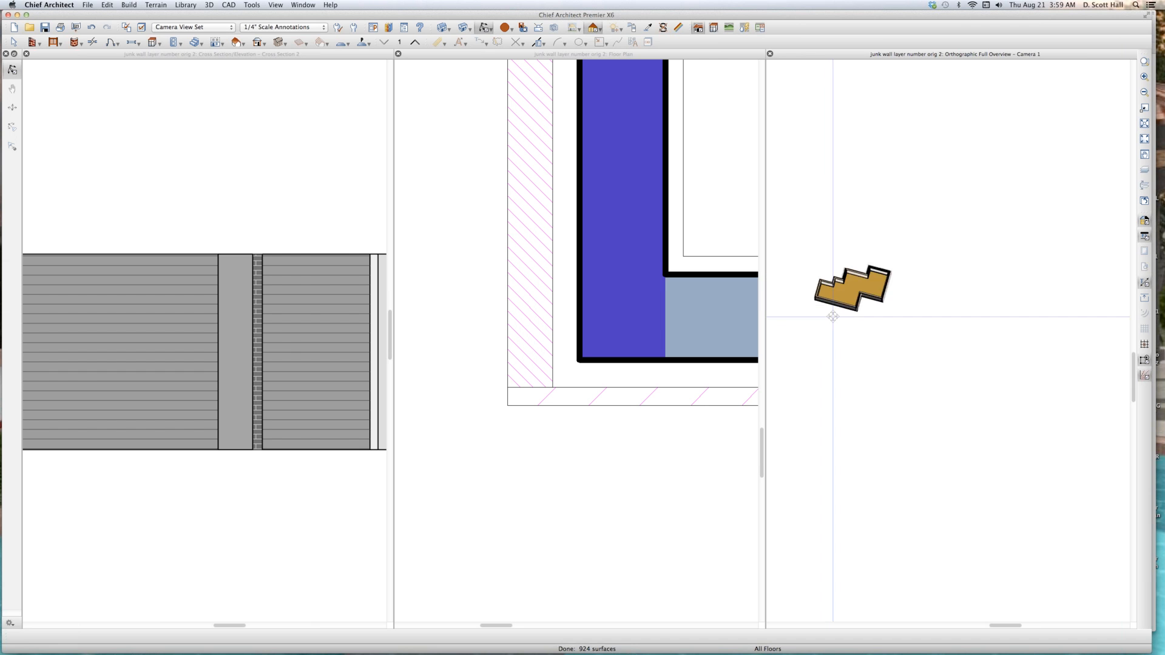
pyautogui.moveTo(832, 317); pyautogui.dragTo(928, 247)
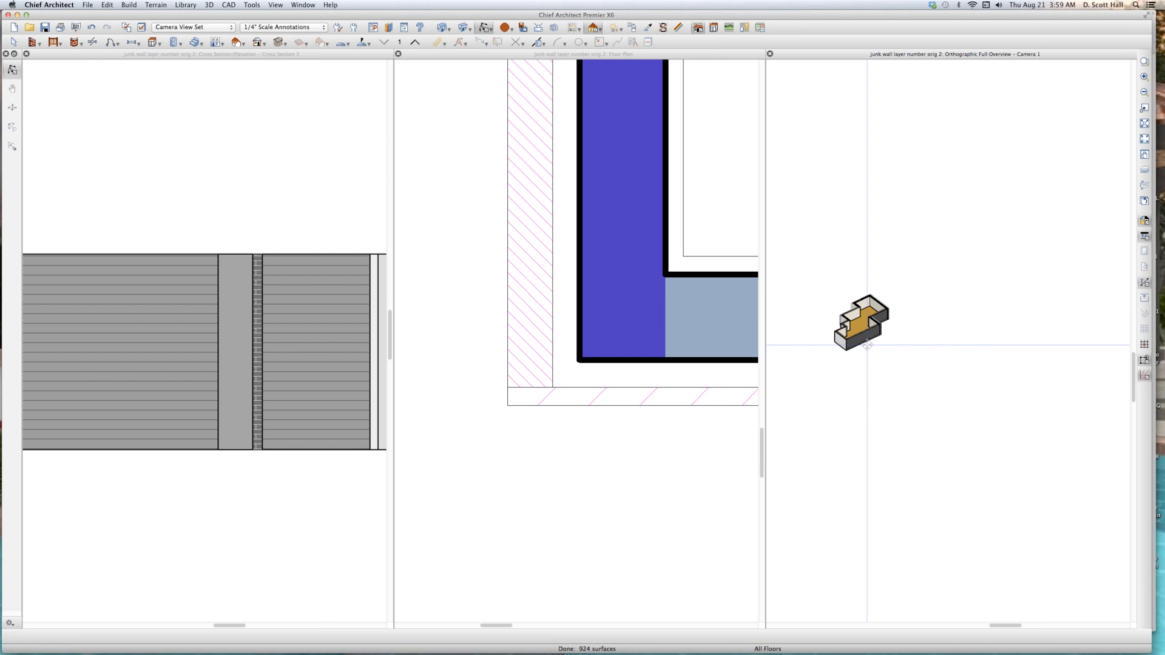
pyautogui.scroll(3, 832, 350)
pyautogui.scroll(5, 833, 349)
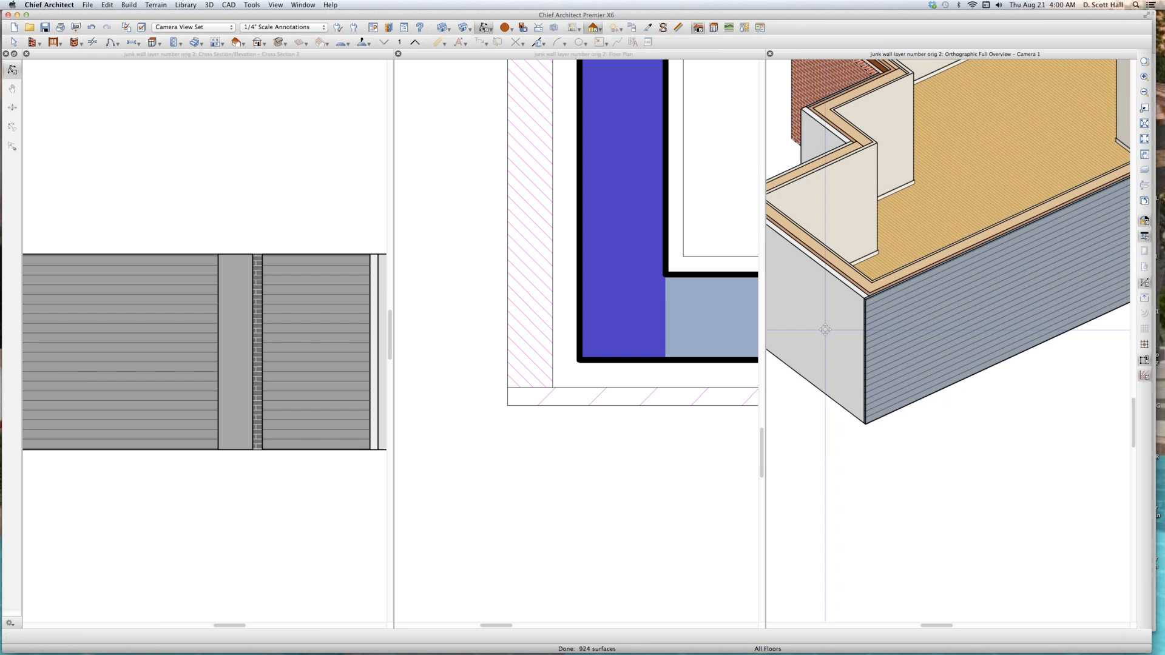
pyautogui.rightClick(734, 318)
pyautogui.click(653, 458)
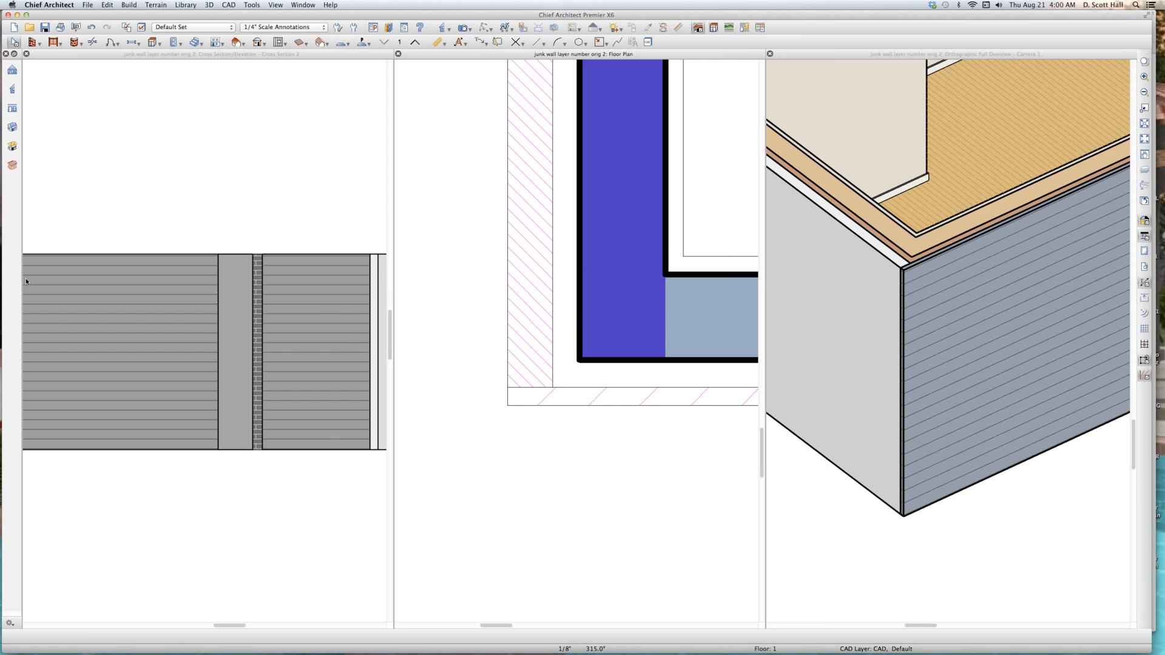